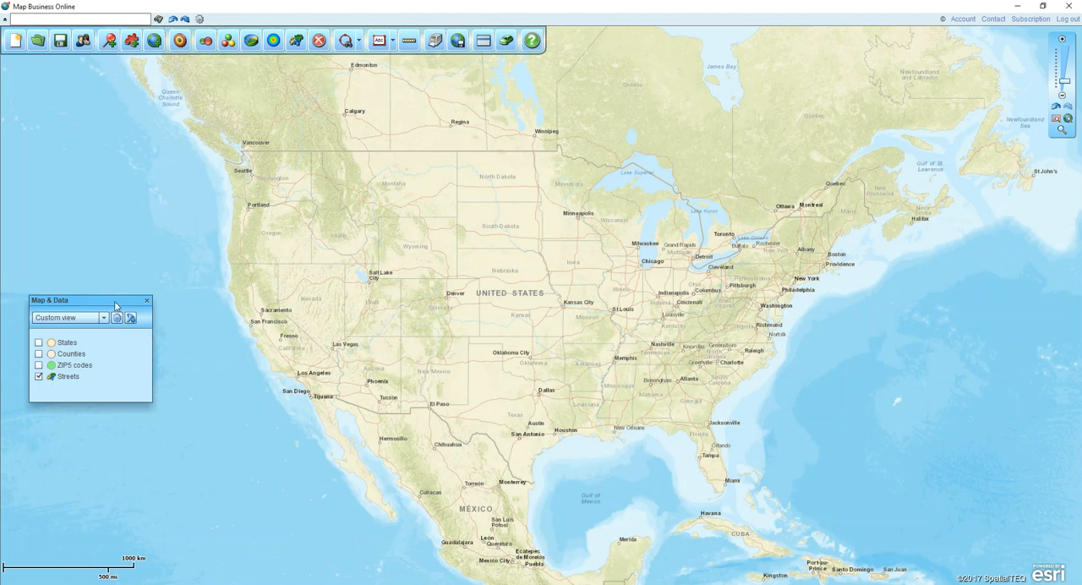
# - Move the Map & Data window closer to the west coast, and close and reopen it
pyautogui.moveTo(115, 306); pyautogui.dragTo(177, 273)
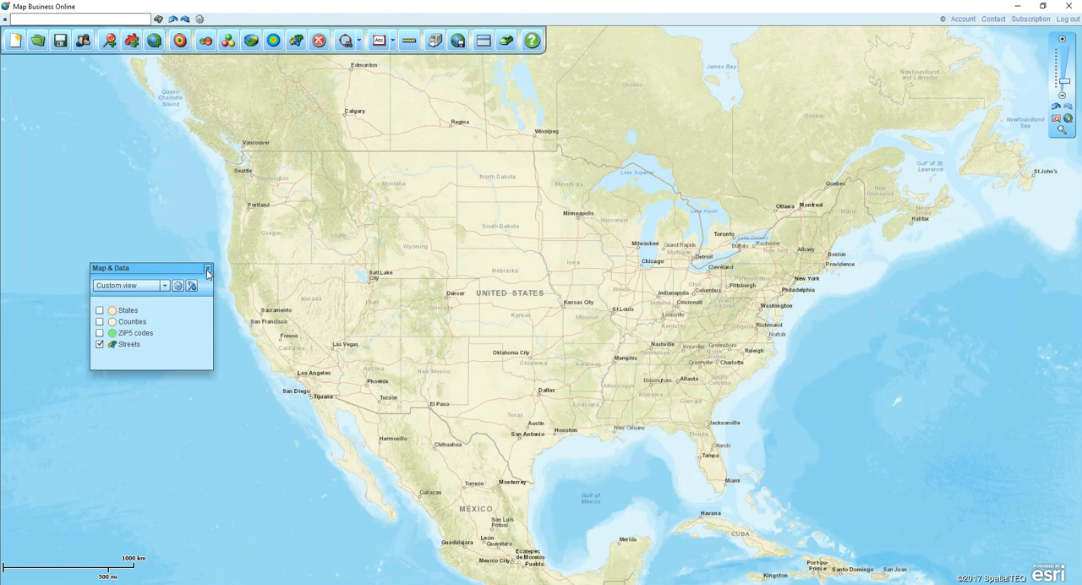
pyautogui.click(208, 270)
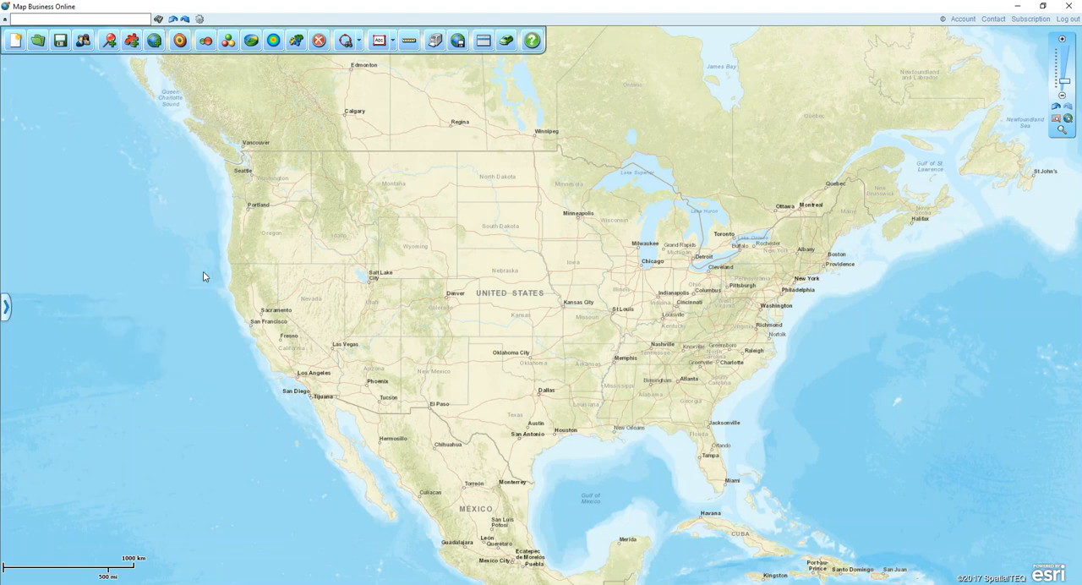
pyautogui.click(7, 309)
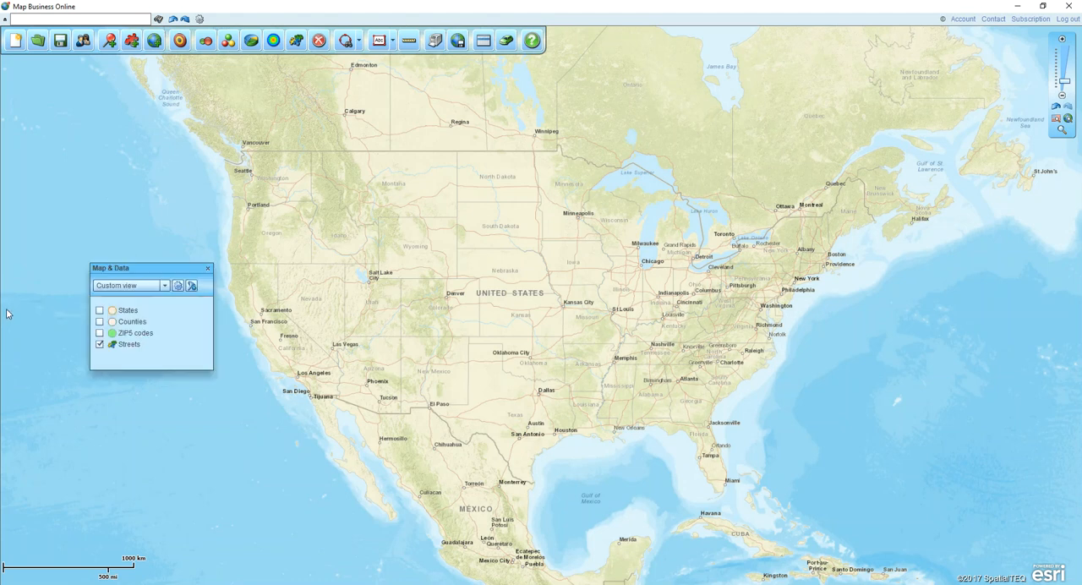
# - Show the States layer on the map and change its outline color to black
pyautogui.click(100, 310)
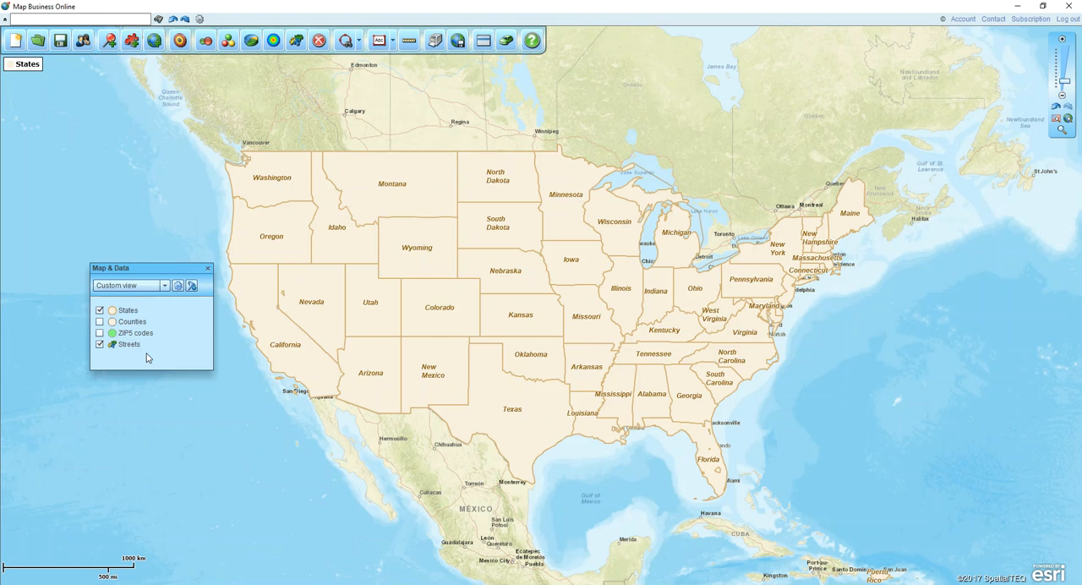
pyautogui.moveTo(180, 311)
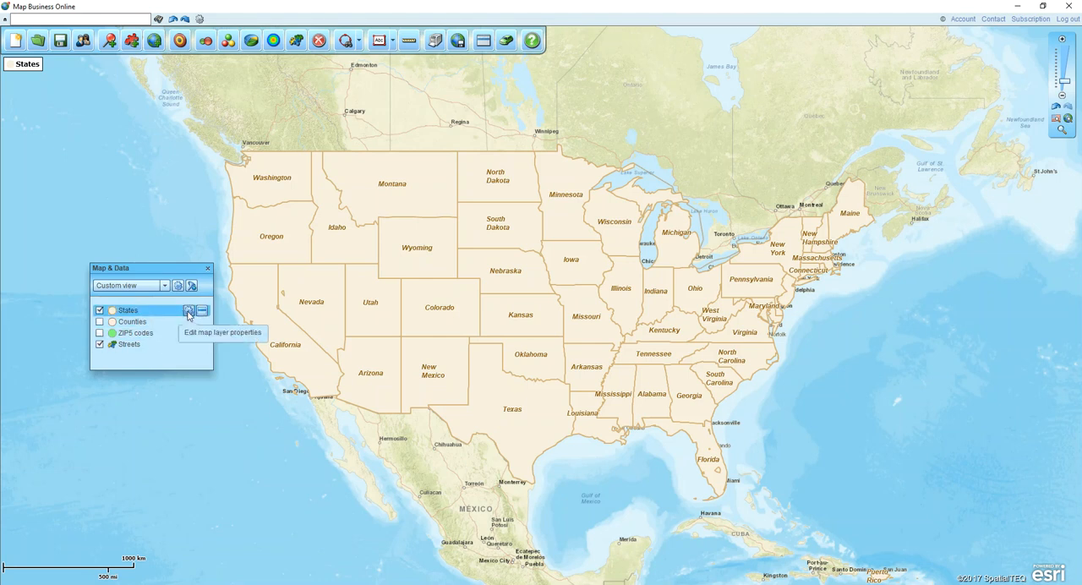
pyautogui.click(189, 312)
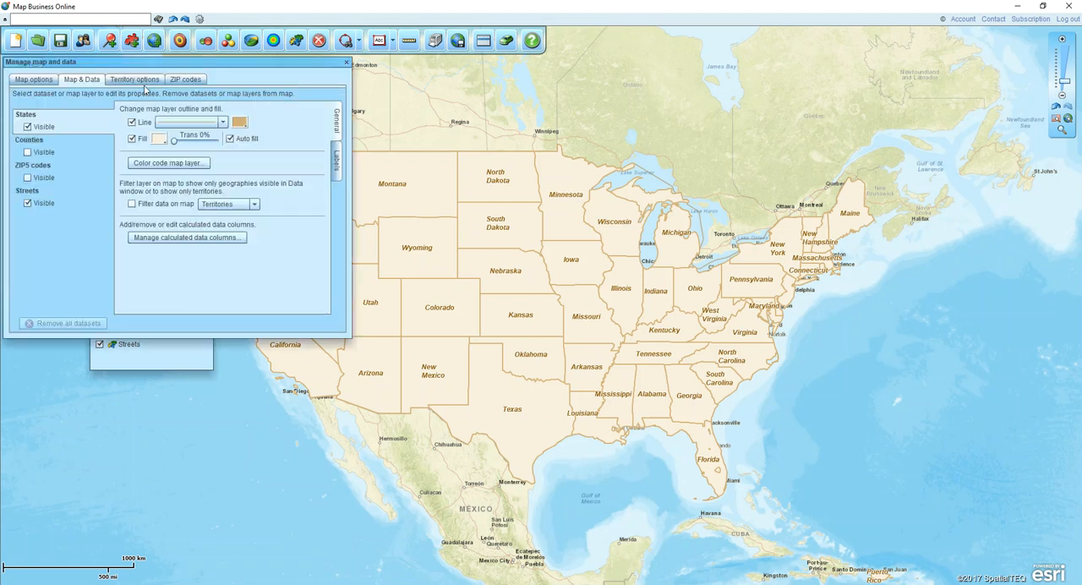
pyautogui.moveTo(146, 66); pyautogui.dragTo(226, 126)
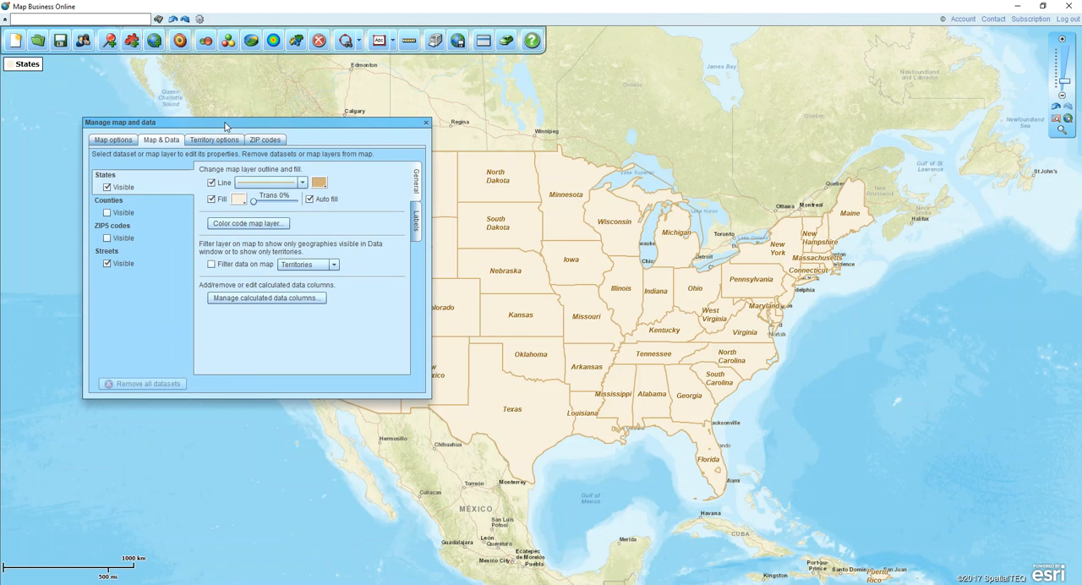
pyautogui.click(318, 183)
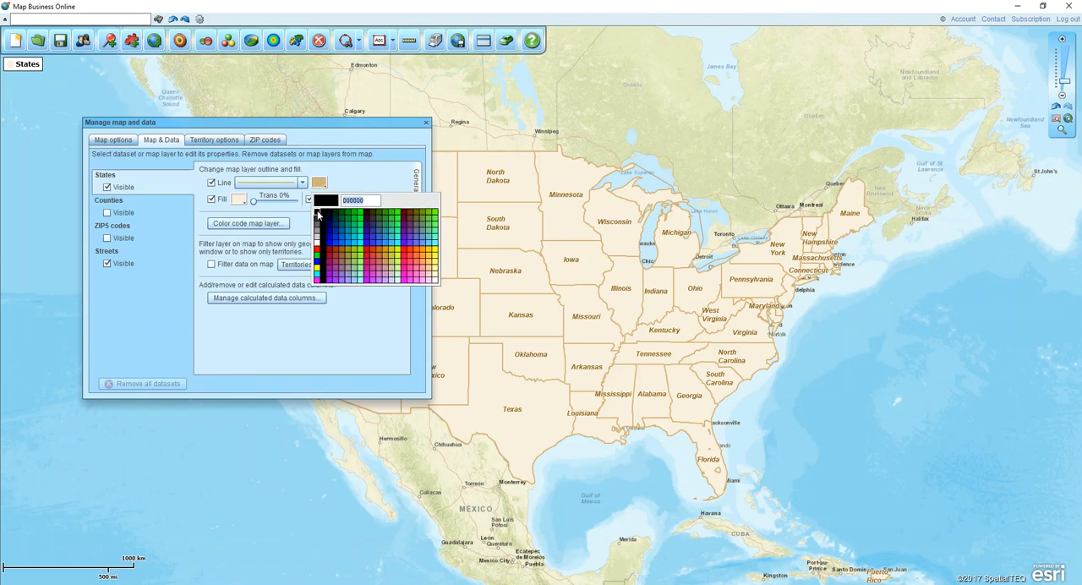
pyautogui.click(317, 215)
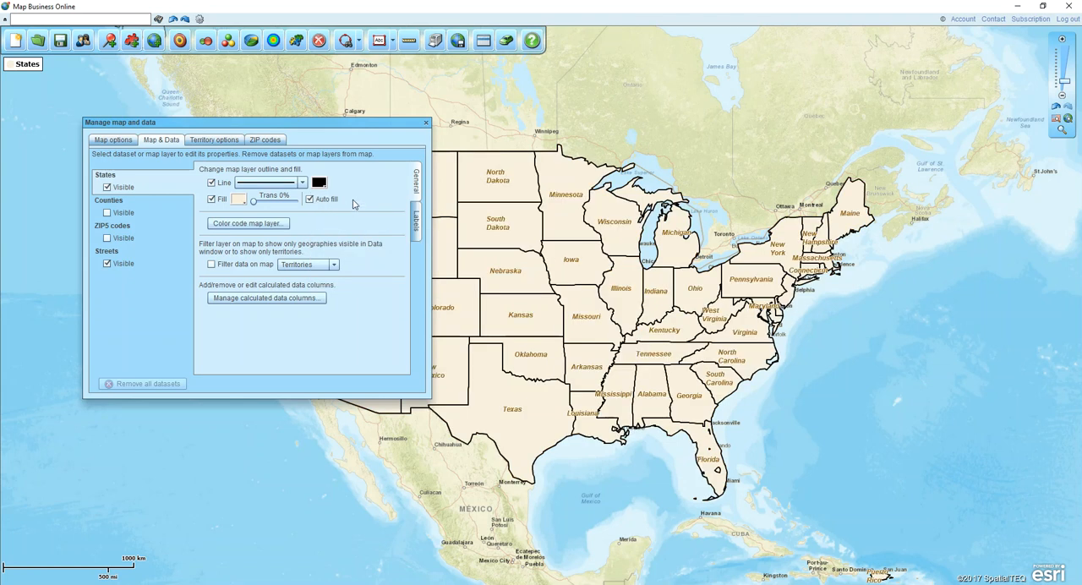
# - Set the States layer's fill transparency to 70% and view its label settings before closing the layer properties
pyautogui.moveTo(254, 201); pyautogui.dragTo(285, 205)
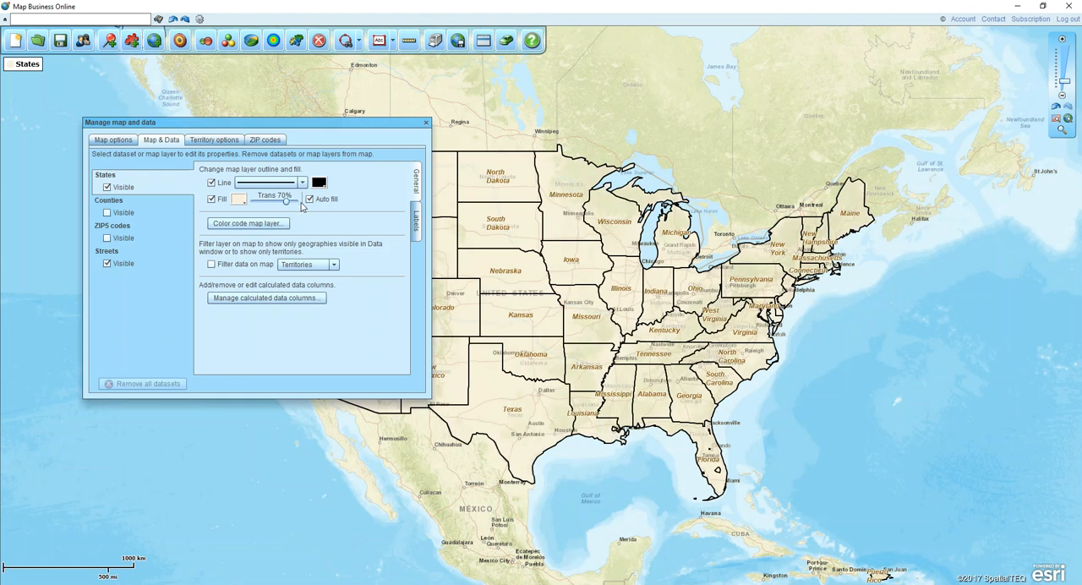
pyautogui.click(417, 223)
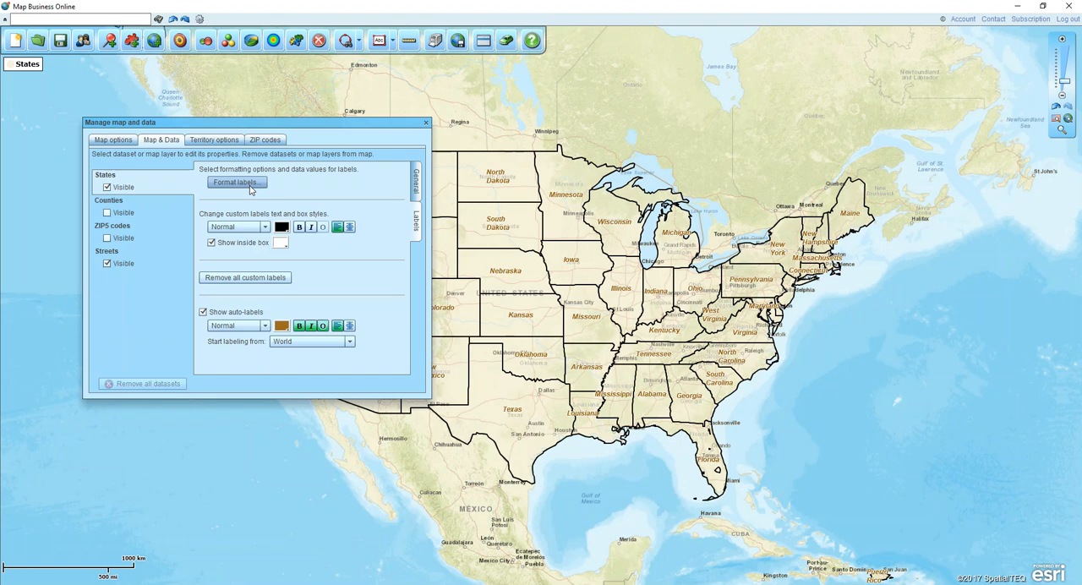
pyautogui.click(426, 123)
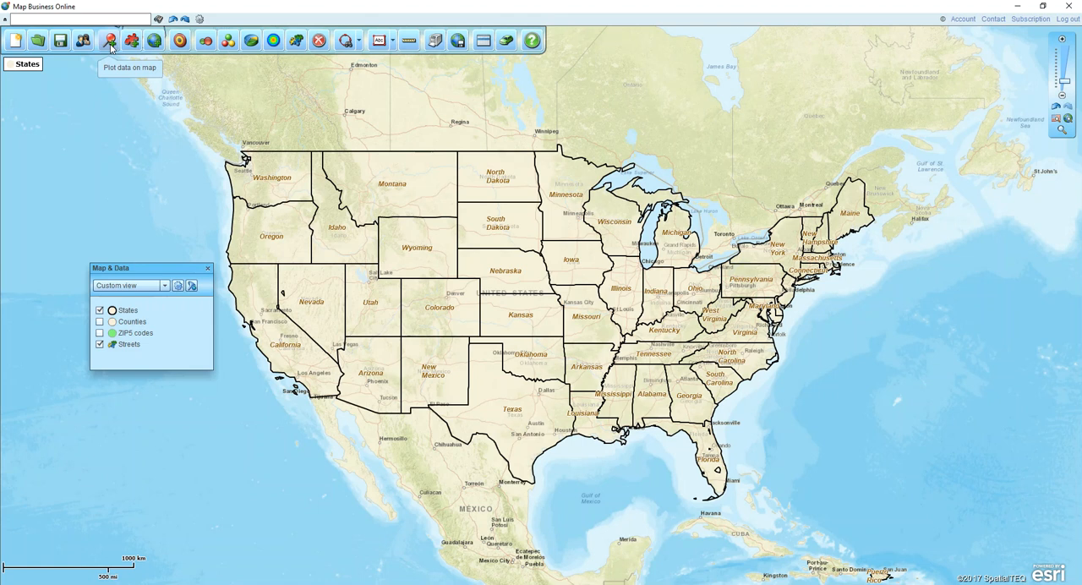
# - Start plotting data on the map using the file Customer List.xls as the source
pyautogui.click(111, 44)
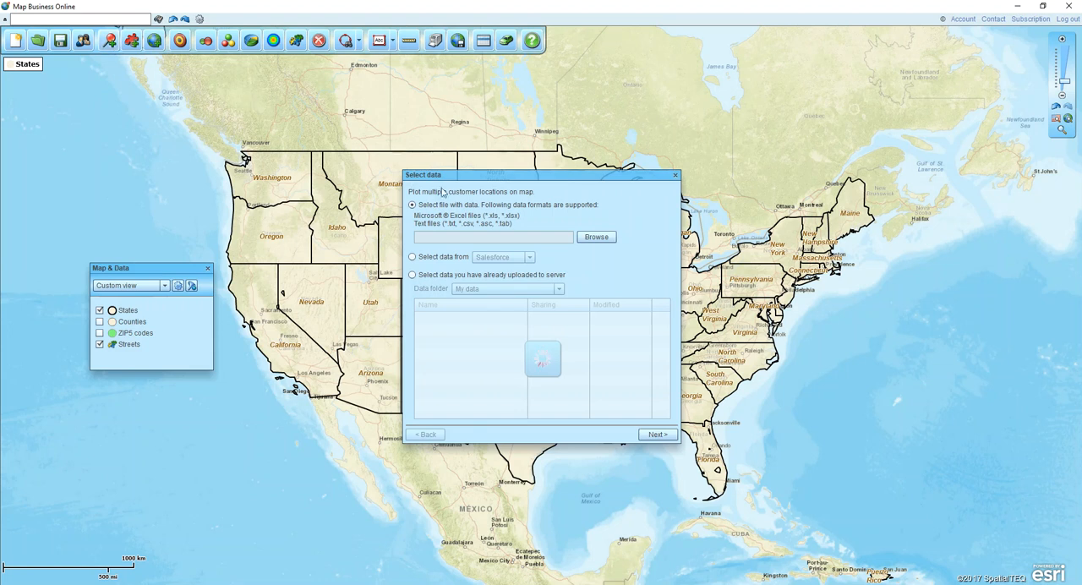
pyautogui.click(596, 237)
pyautogui.click(311, 237)
pyautogui.click(539, 415)
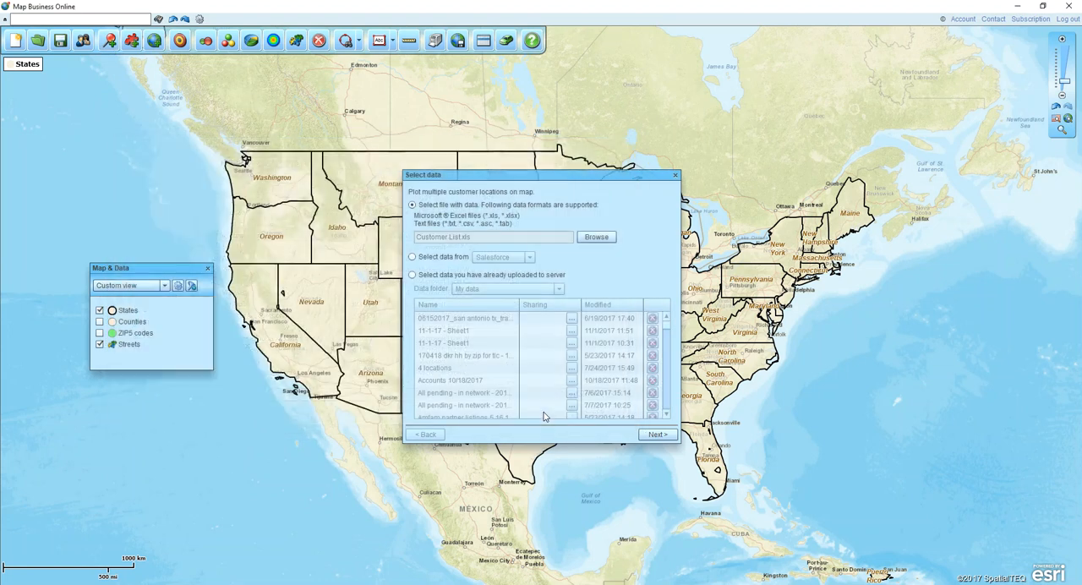
pyautogui.click(639, 433)
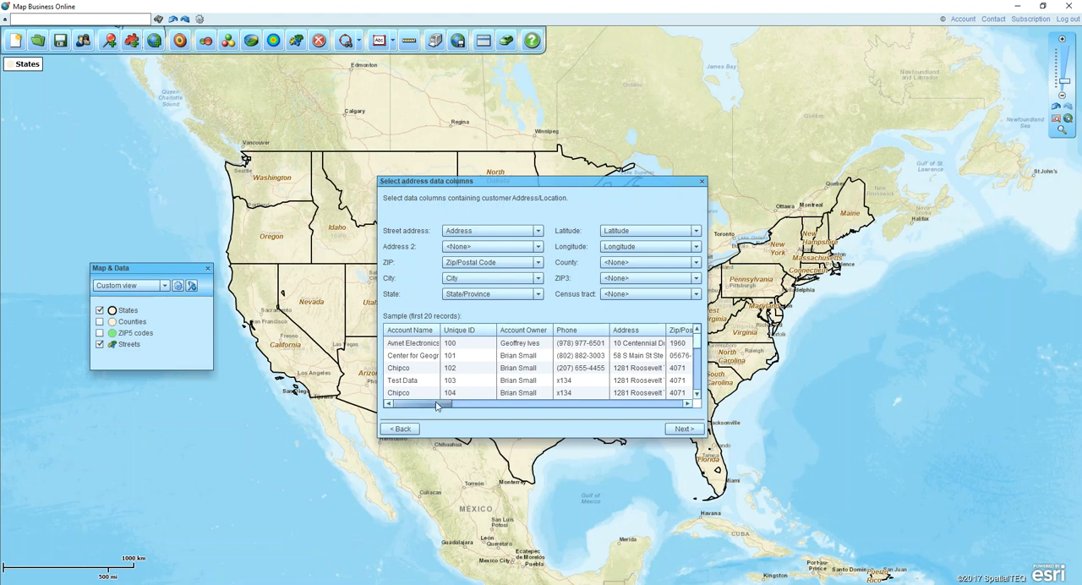
# - Review the sample records' address columns, set Latitude and Longitude to <None>, and continue to the additional data columns
pyautogui.moveTo(436, 405); pyautogui.dragTo(413, 401)
pyautogui.moveTo(441, 407); pyautogui.dragTo(454, 407)
pyautogui.moveTo(468, 407); pyautogui.dragTo(486, 408)
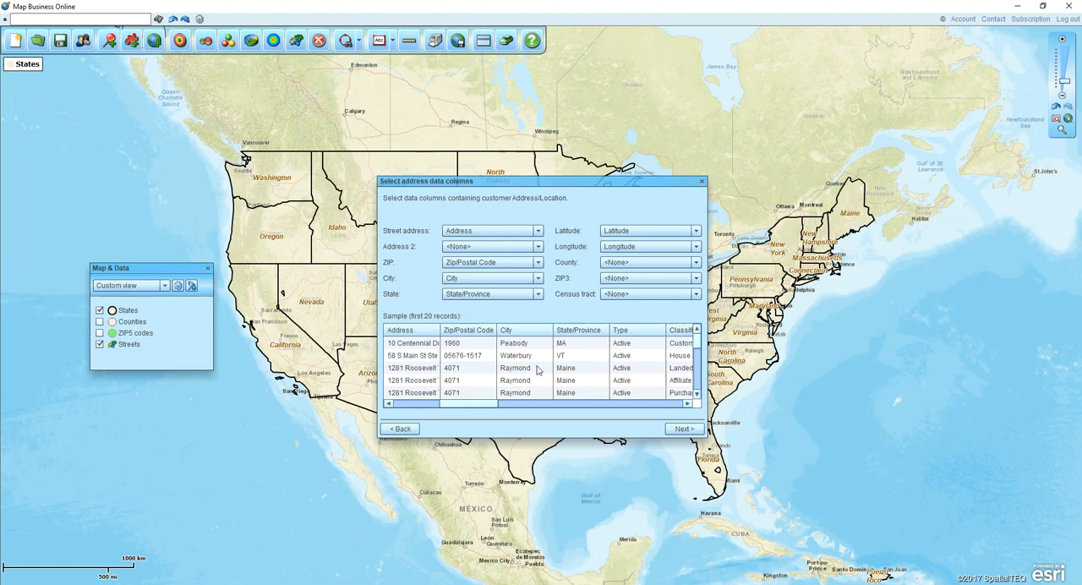
pyautogui.moveTo(462, 405); pyautogui.dragTo(415, 397)
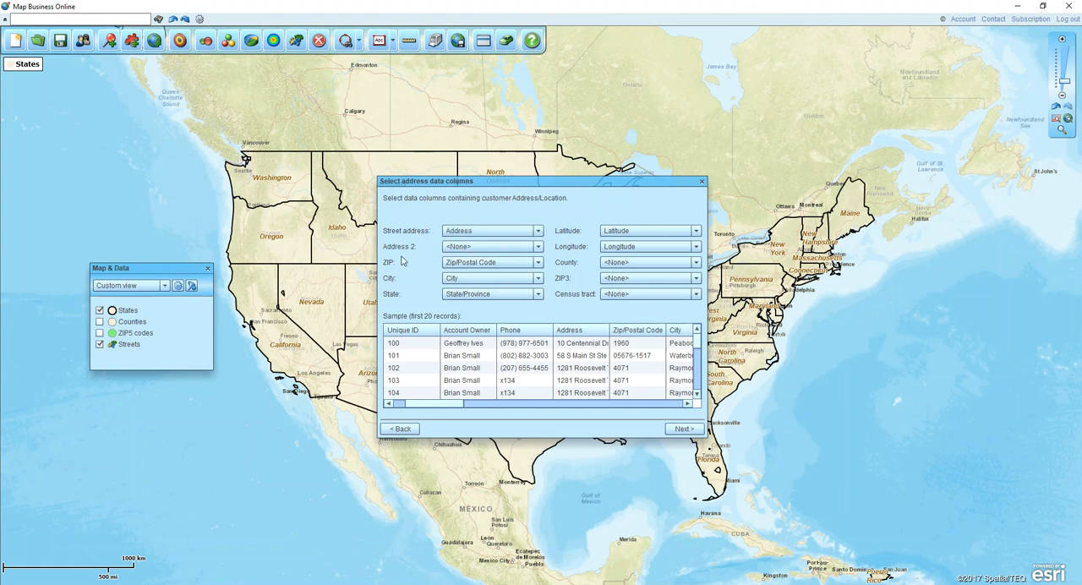
pyautogui.click(665, 233)
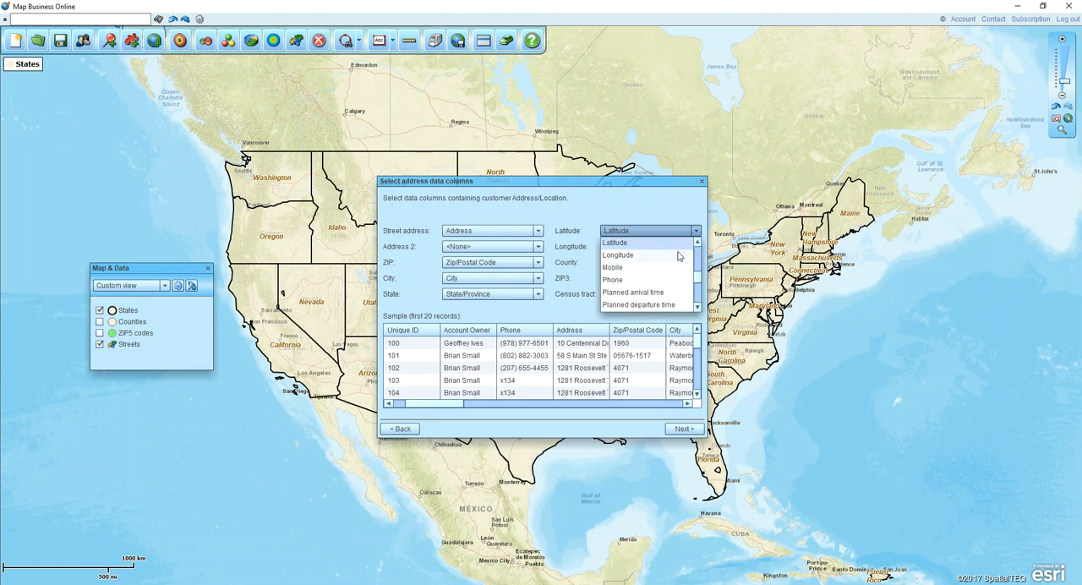
pyautogui.scroll(3, 698, 285)
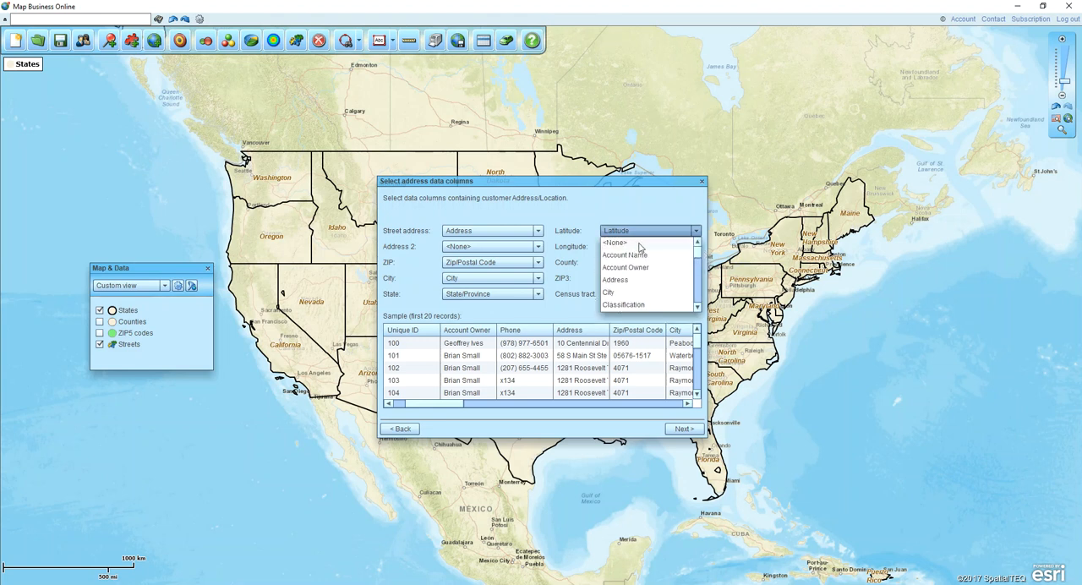
pyautogui.click(642, 245)
pyautogui.click(696, 246)
pyautogui.scroll(3, 698, 266)
pyautogui.click(667, 259)
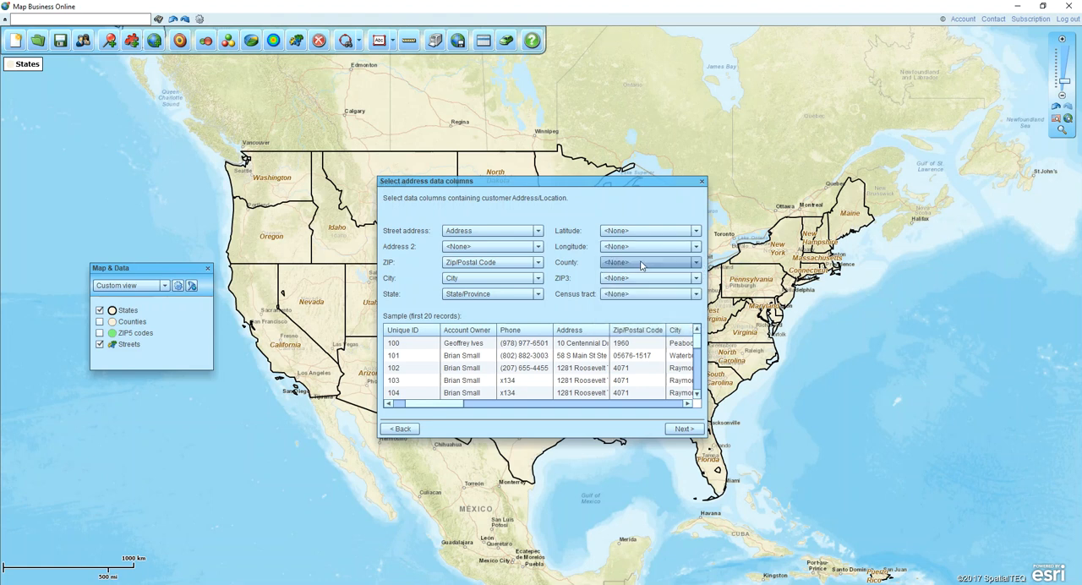
pyautogui.click(688, 429)
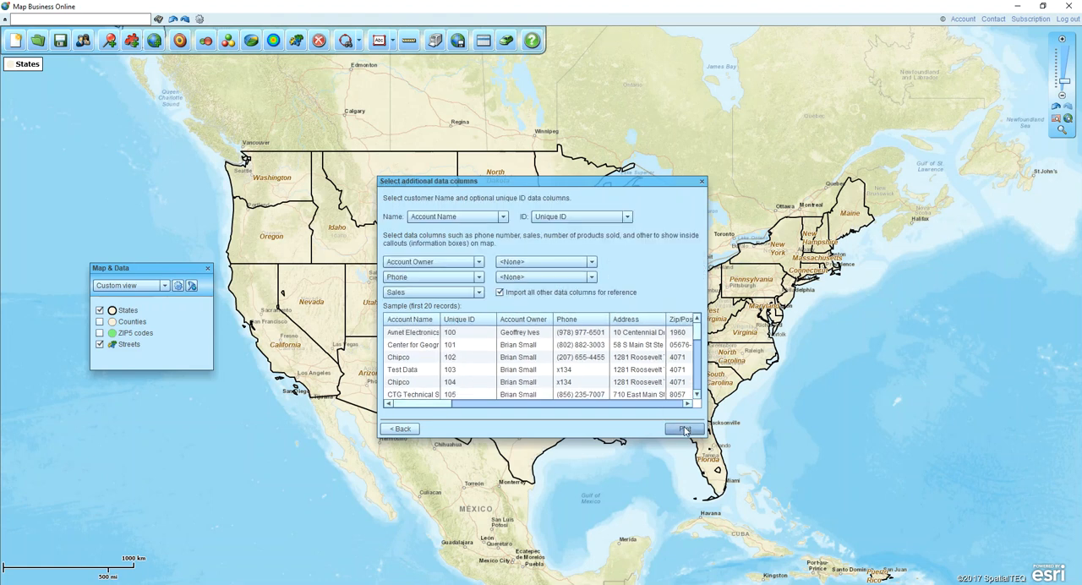
# - Check the column choices for the first callout field, plot the customer locations, and decline color coding
pyautogui.click(459, 267)
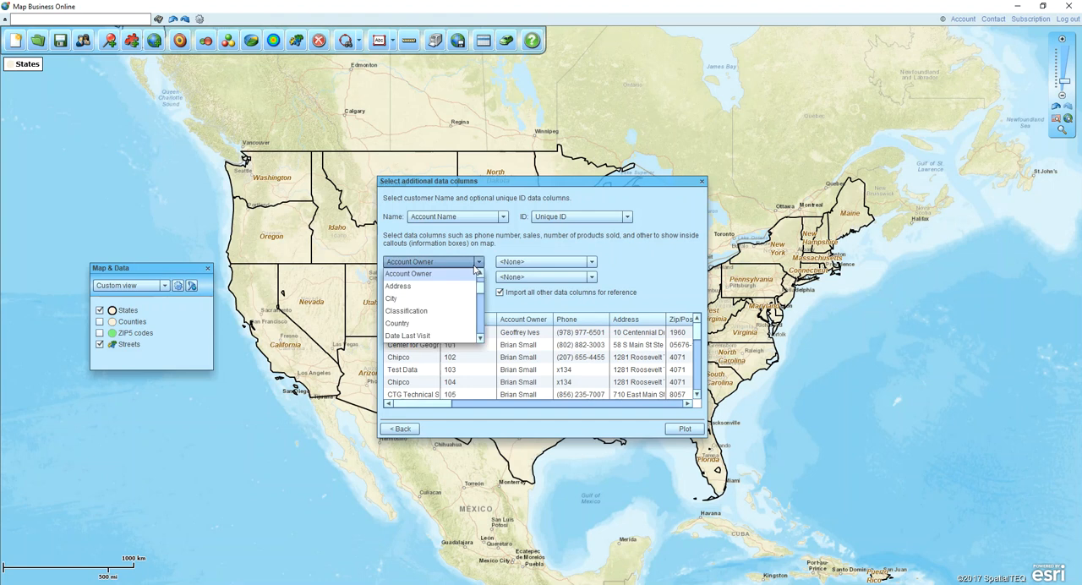
pyautogui.click(475, 268)
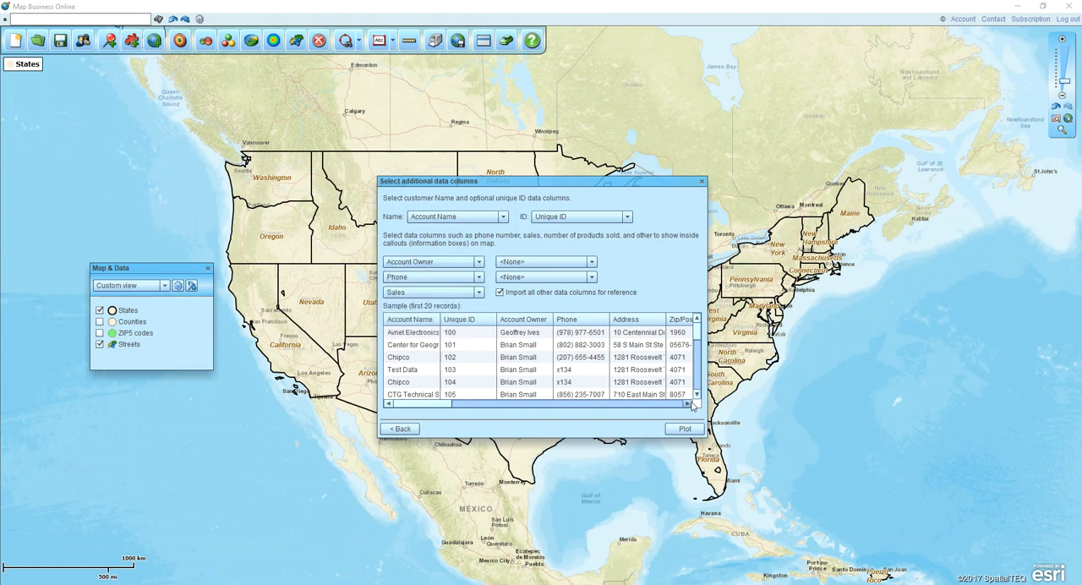
pyautogui.click(678, 427)
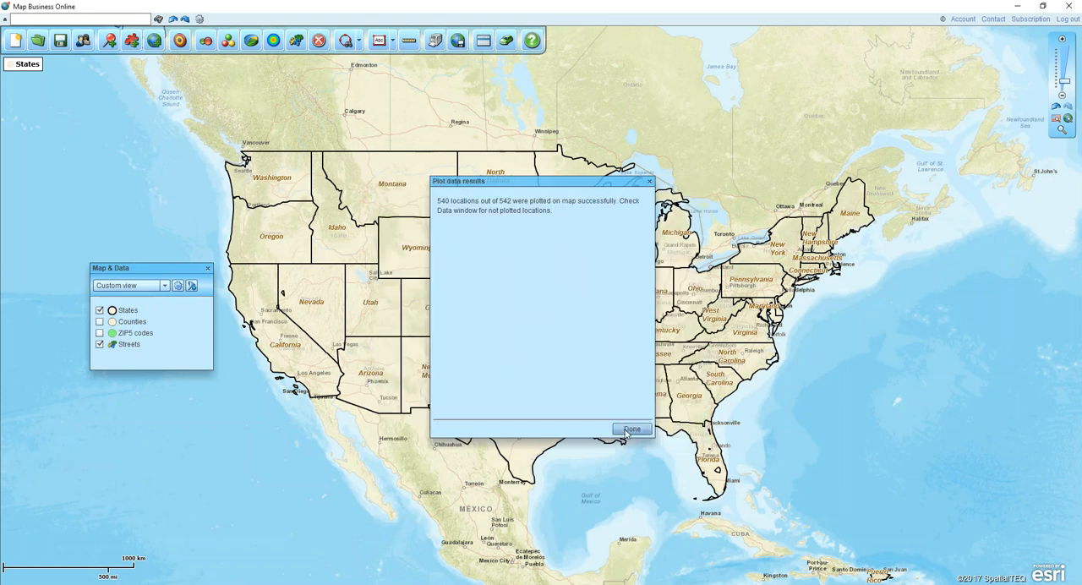
pyautogui.click(630, 430)
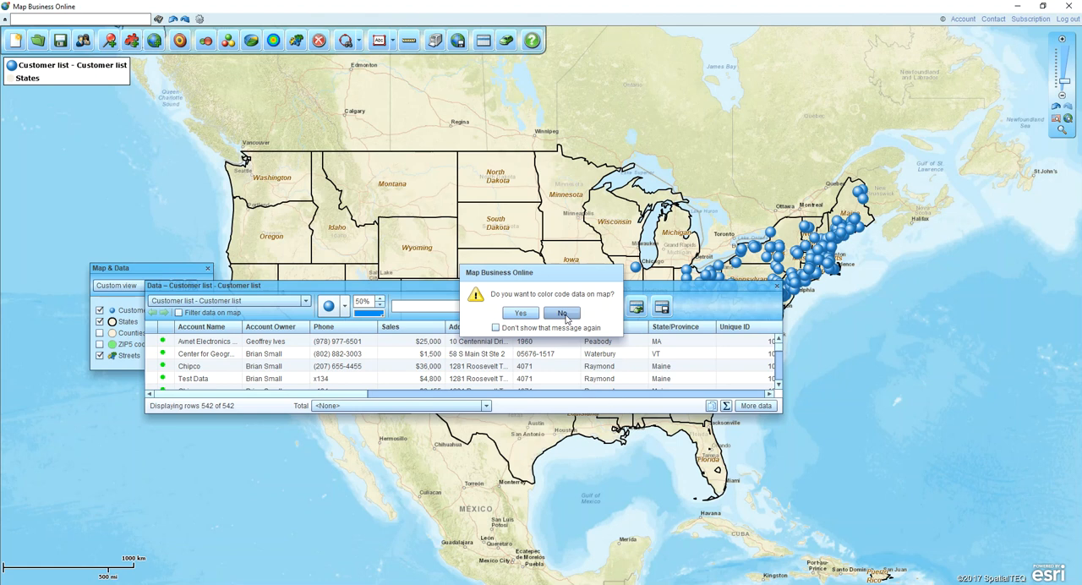
pyautogui.click(563, 314)
# - Move and enlarge the Data window, and set the customer symbols to 40% size and a darker blue
pyautogui.moveTo(543, 291); pyautogui.dragTo(647, 344)
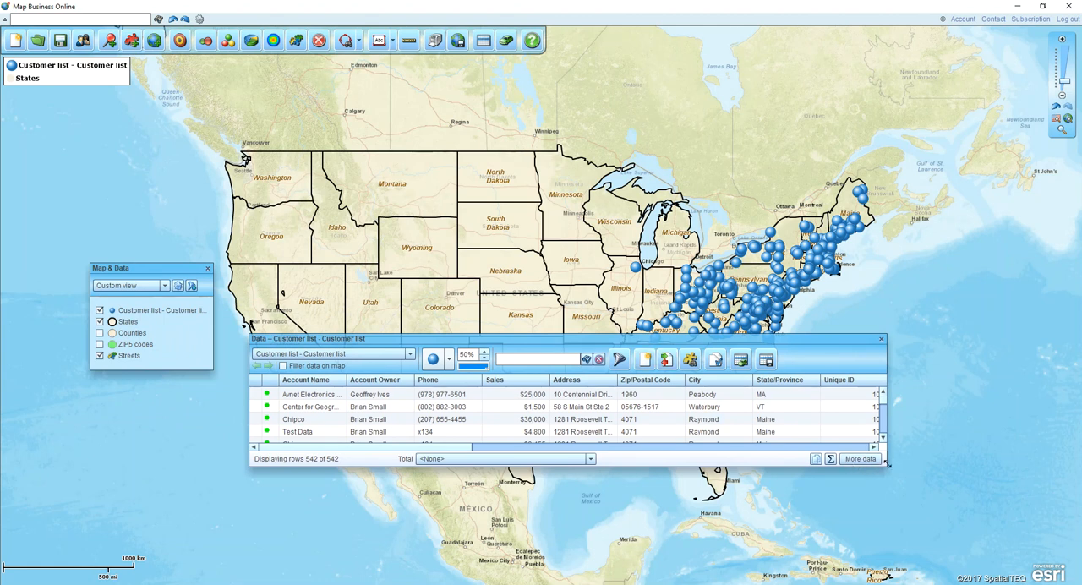
pyautogui.moveTo(886, 462); pyautogui.dragTo(953, 514)
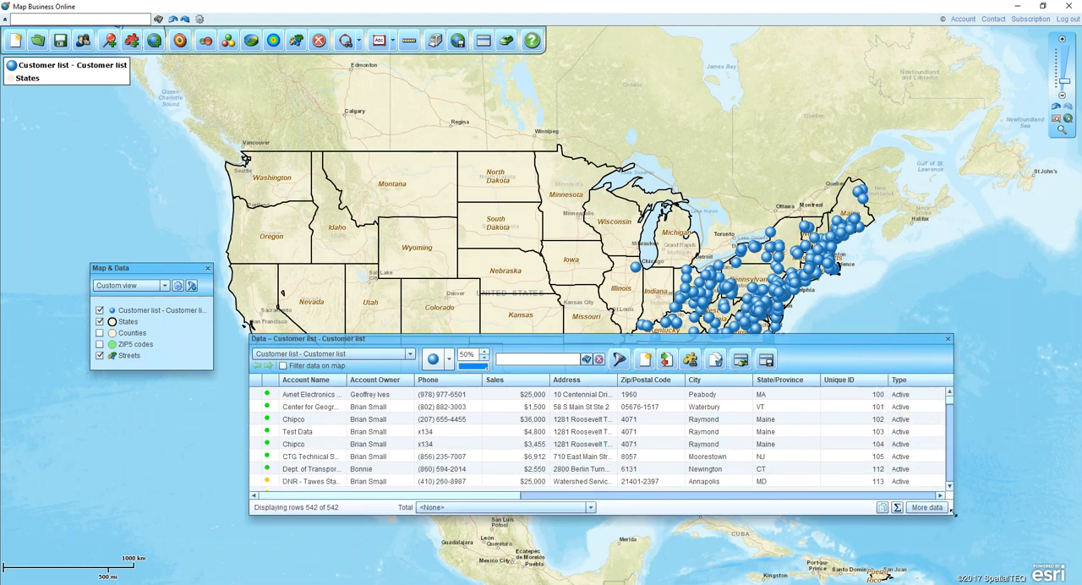
pyautogui.click(484, 362)
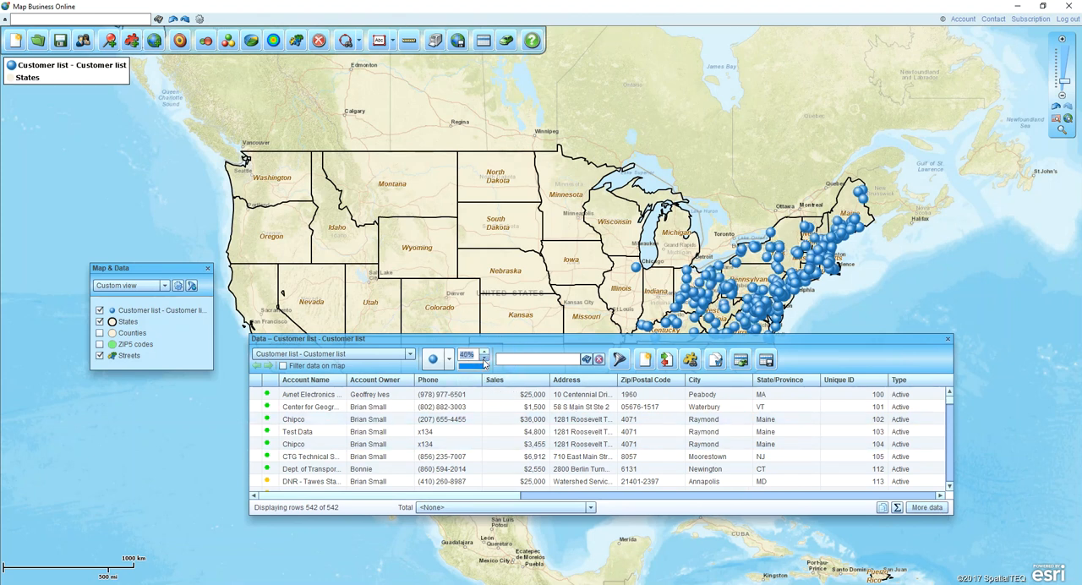
pyautogui.click(475, 367)
pyautogui.click(476, 428)
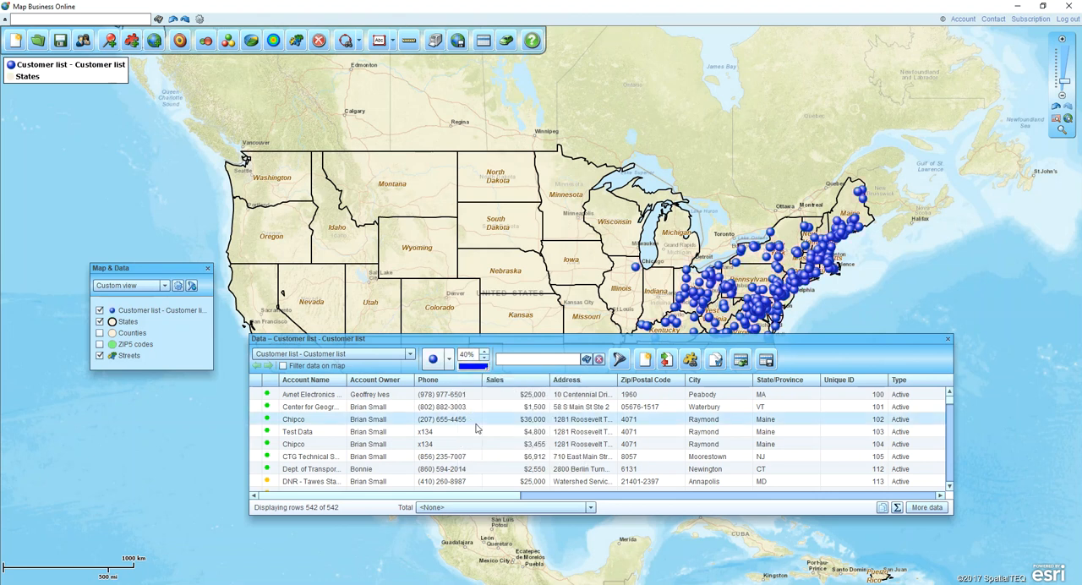
# - View the custom and general symbol choices for the customer list and close the Data window
pyautogui.click(448, 359)
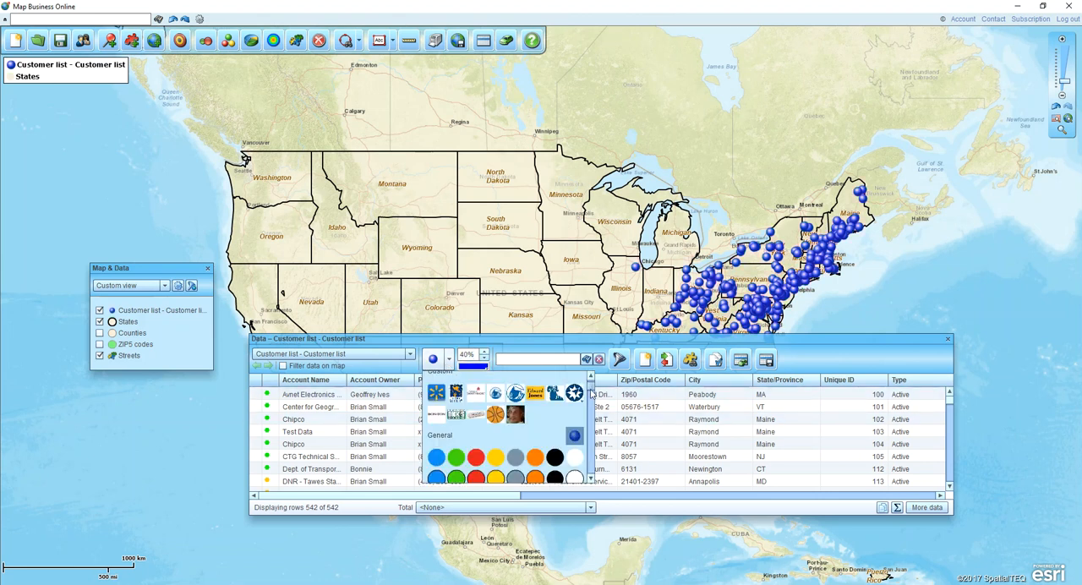
pyautogui.moveTo(591, 392)
pyautogui.mouseDown()
pyautogui.moveTo(589, 464)
pyautogui.moveTo(588, 381)
pyautogui.mouseUp()
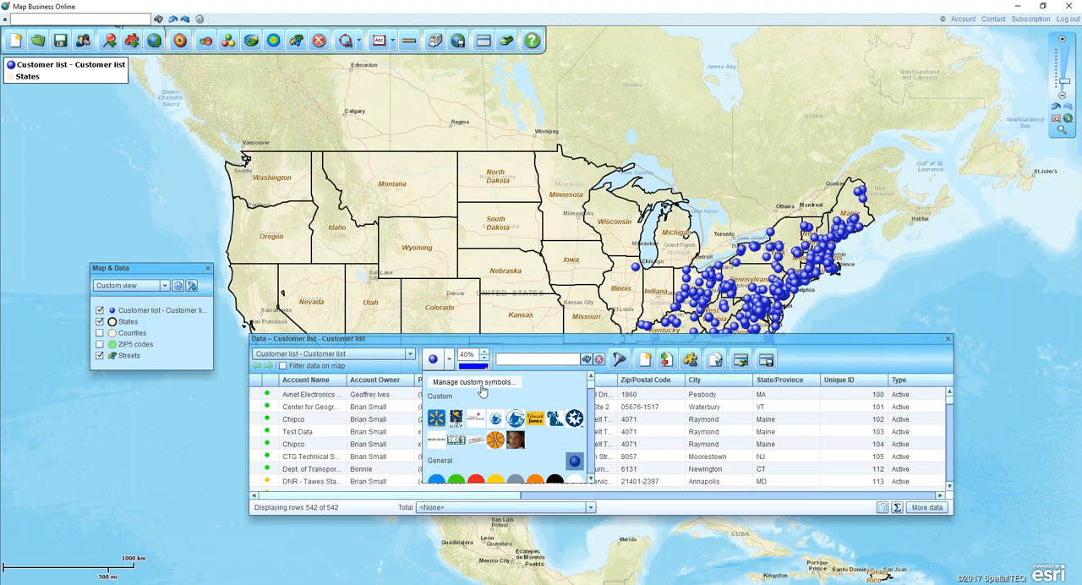
pyautogui.click(947, 339)
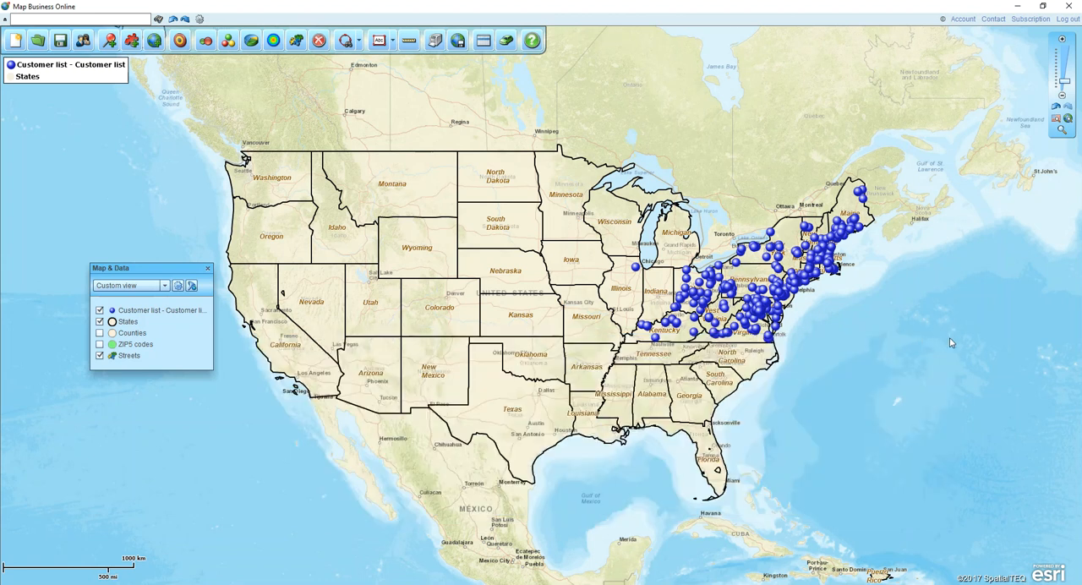
# - Reopen the Data window and view the list of datasets and map layers it can display
pyautogui.click(487, 48)
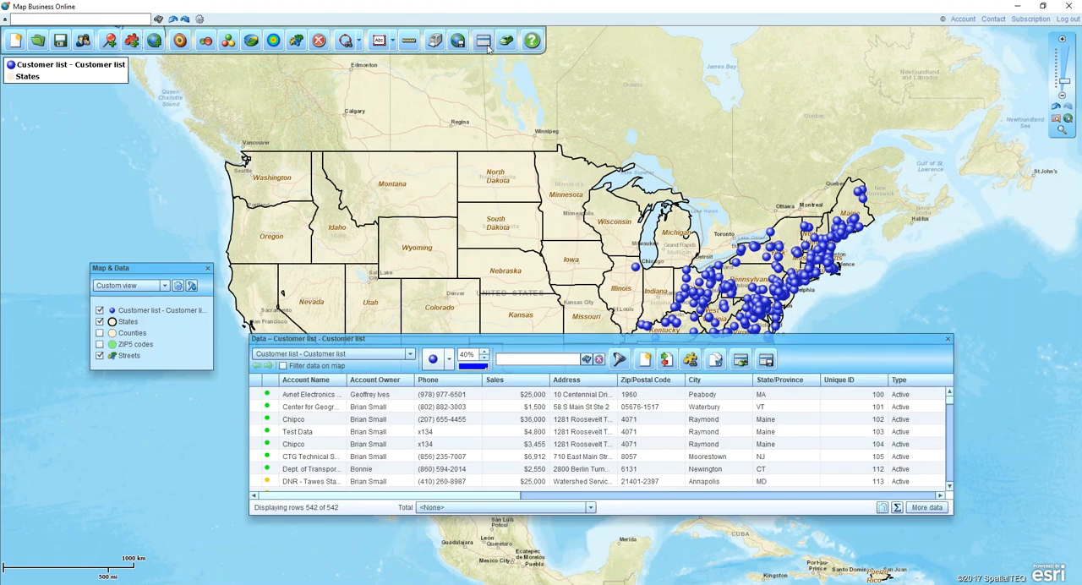
pyautogui.click(411, 355)
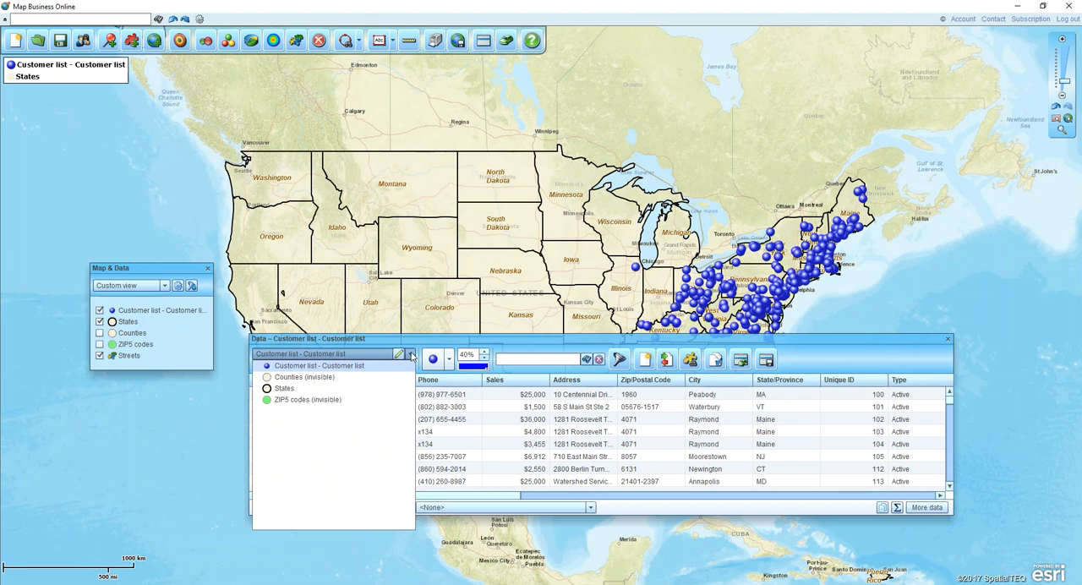
pyautogui.click(766, 360)
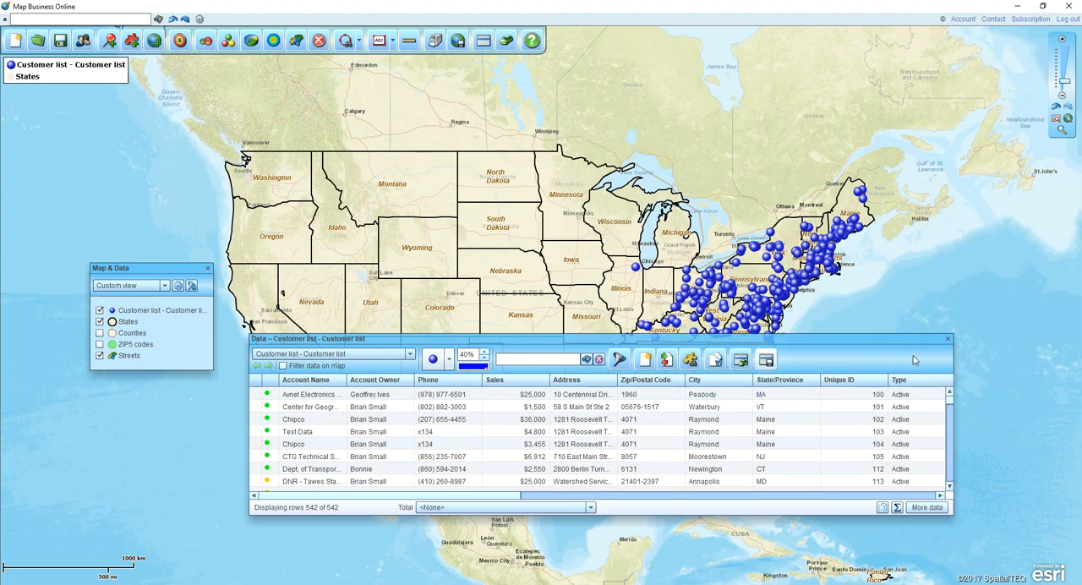
# - Close the Data window and zoom the map to the Great Lakes and northeastern states around the customer locations
pyautogui.click(947, 339)
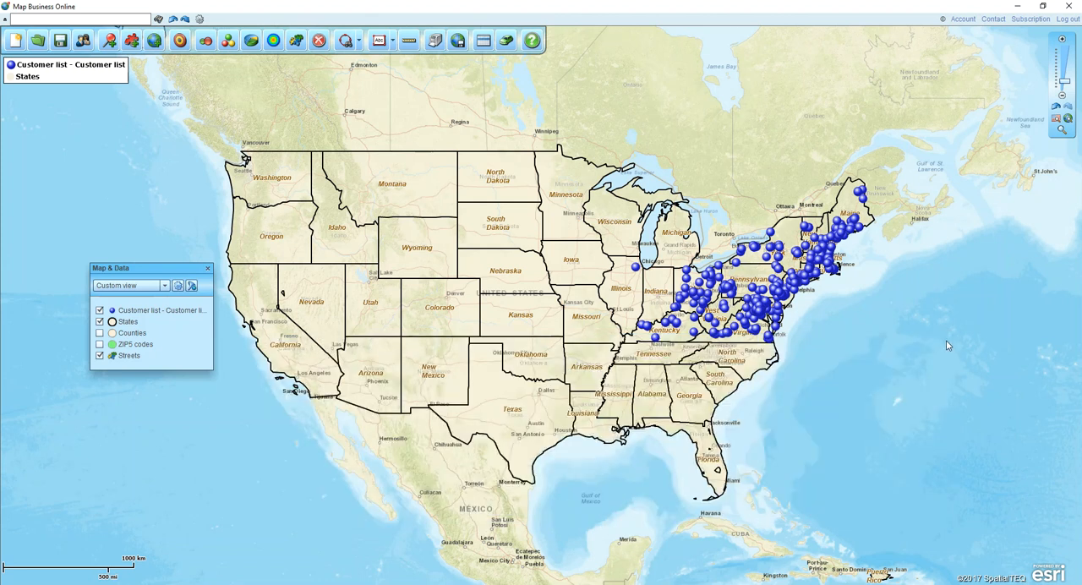
pyautogui.moveTo(904, 323); pyautogui.dragTo(676, 340)
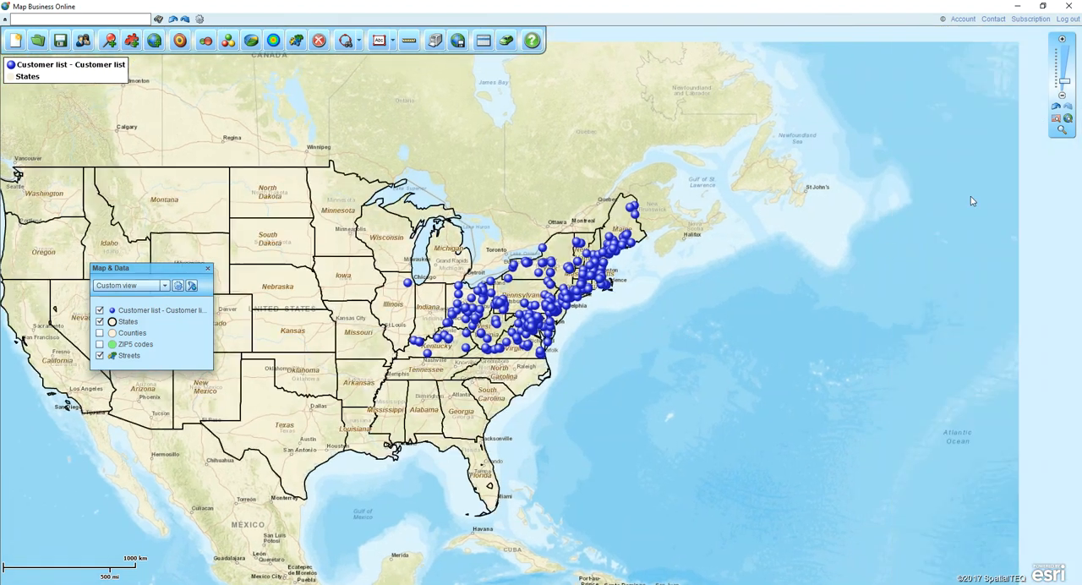
pyautogui.click(1062, 130)
pyautogui.moveTo(359, 178); pyautogui.dragTo(673, 375)
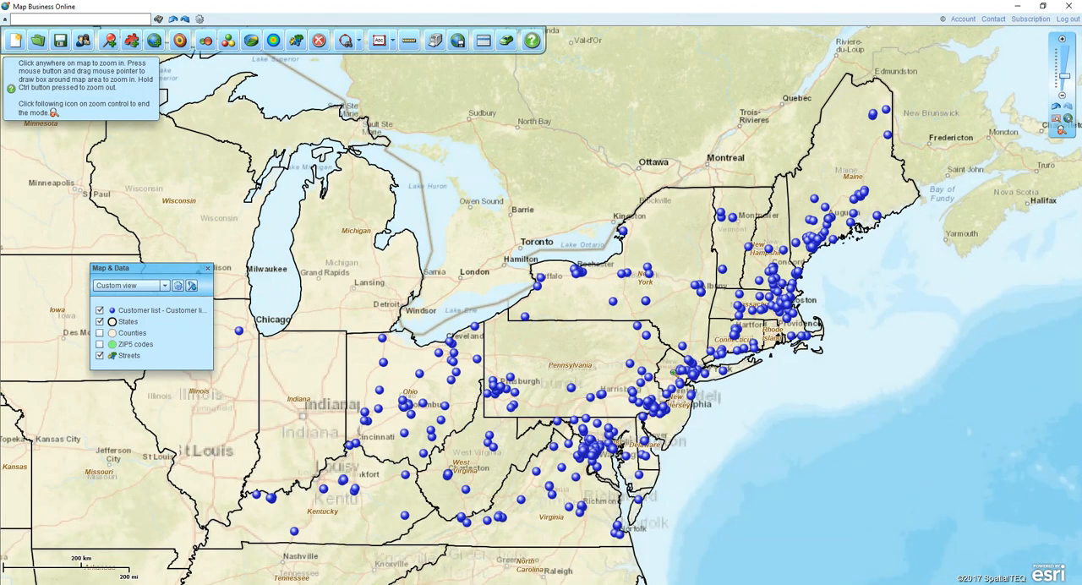
pyautogui.click(155, 62)
pyautogui.click(1061, 131)
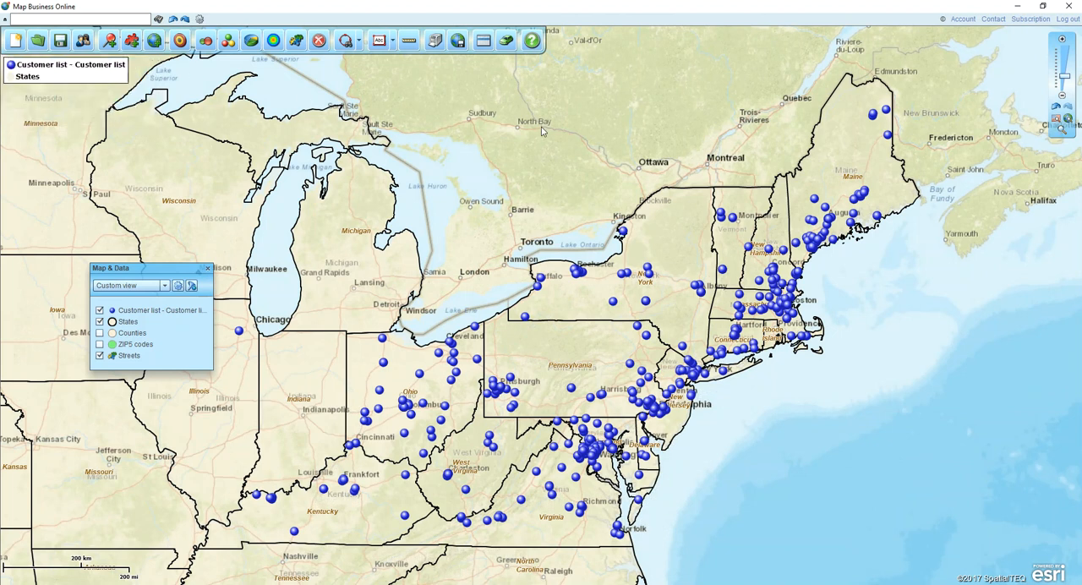
# - Start color coding the customer symbols without summarizing by geography, using the Sales column and 4 data groups
pyautogui.click(228, 42)
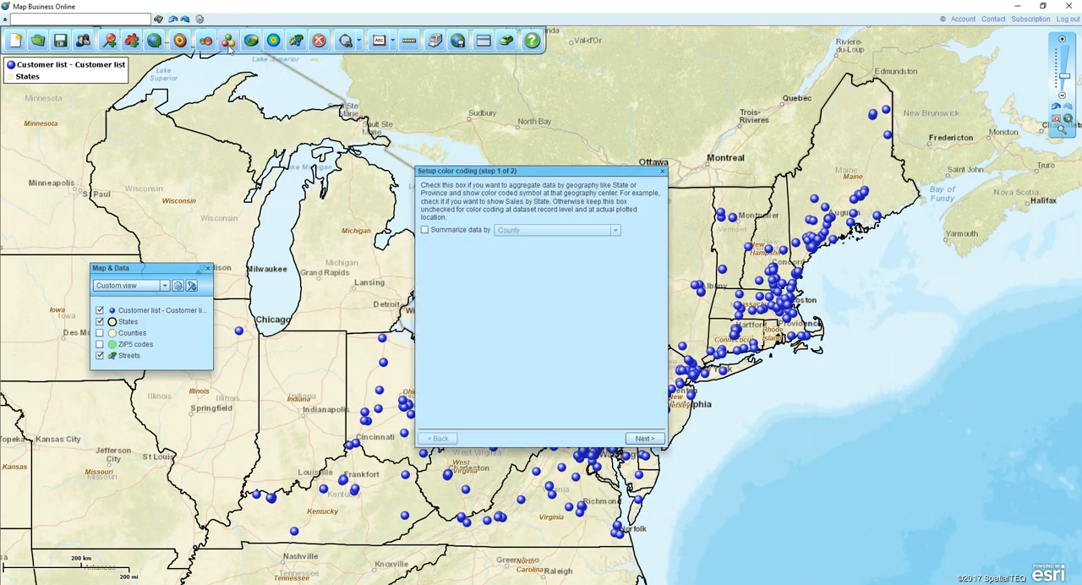
pyautogui.click(643, 438)
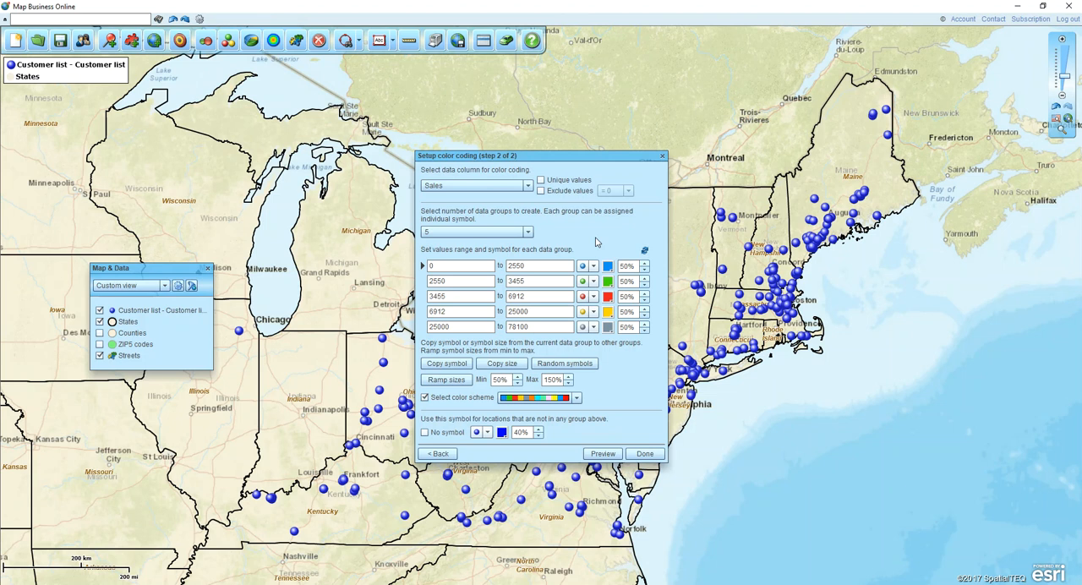
pyautogui.click(528, 231)
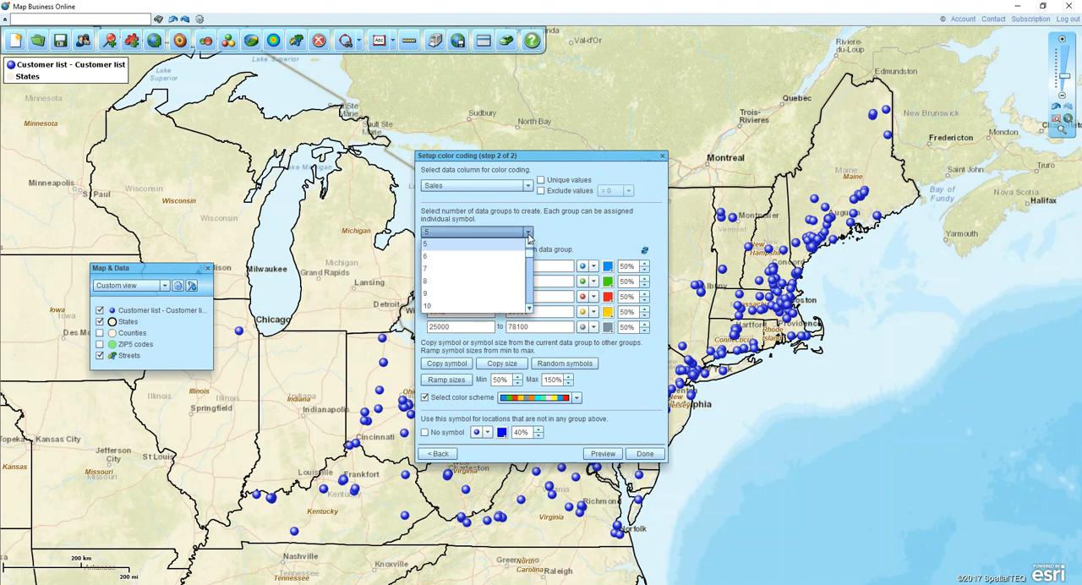
pyautogui.click(486, 244)
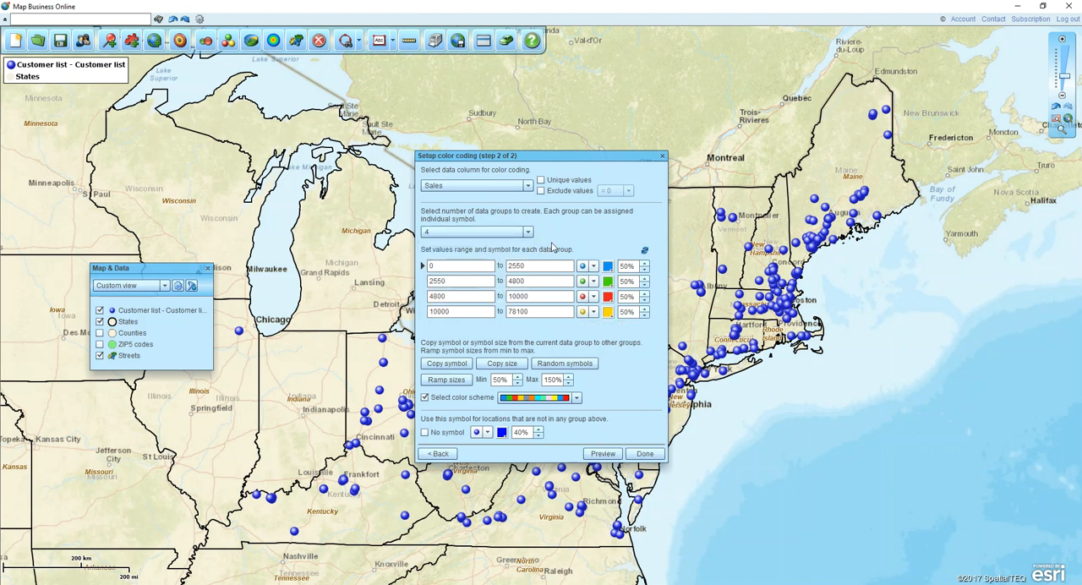
# - Check the value range and available symbols for the first Sales data group
pyautogui.moveTo(533, 265); pyautogui.dragTo(498, 268)
pyautogui.click(593, 267)
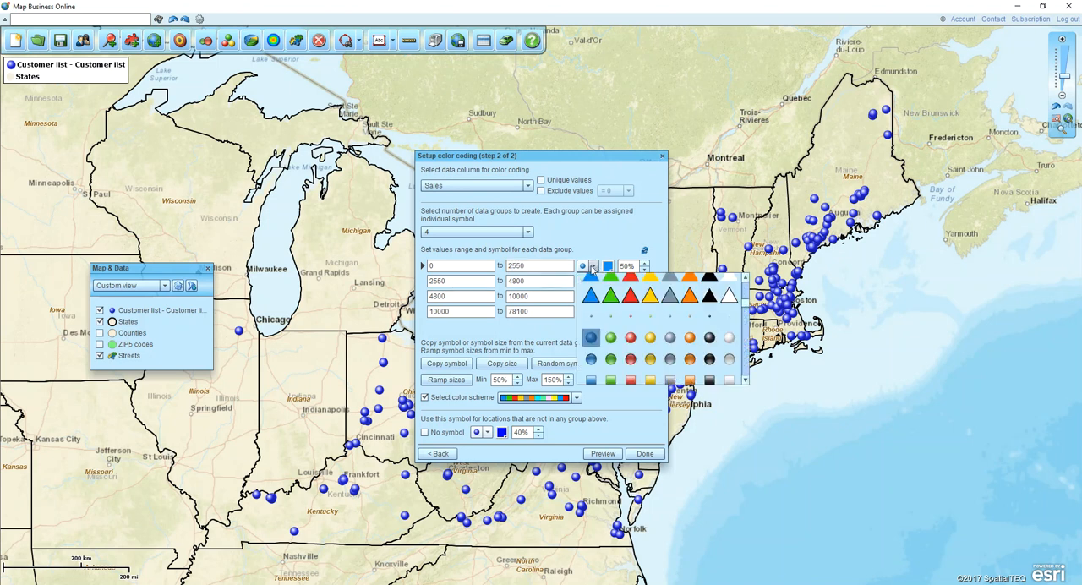
pyautogui.click(593, 266)
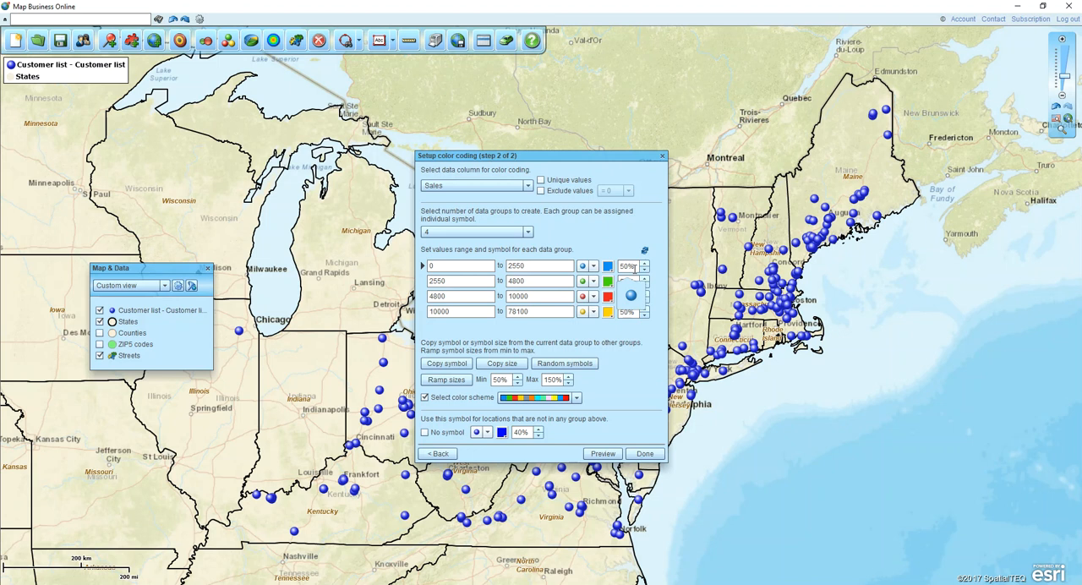
# - Base the color coding on the Classification column, excluding empty values, with 6 data groups
pyautogui.click(529, 186)
pyautogui.moveTo(531, 245); pyautogui.dragTo(519, 212)
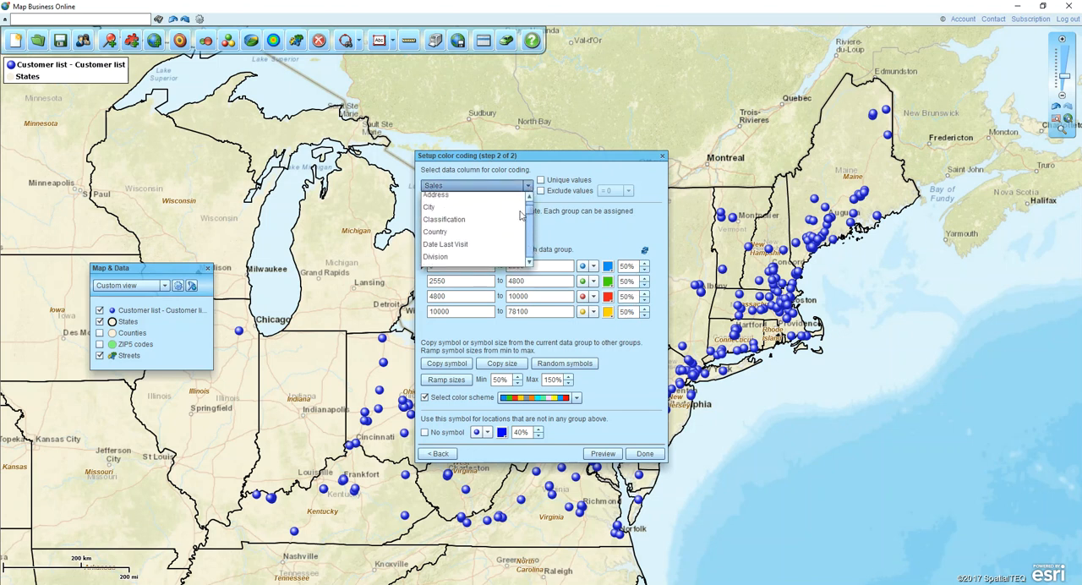
pyautogui.click(465, 221)
pyautogui.click(541, 186)
pyautogui.click(528, 232)
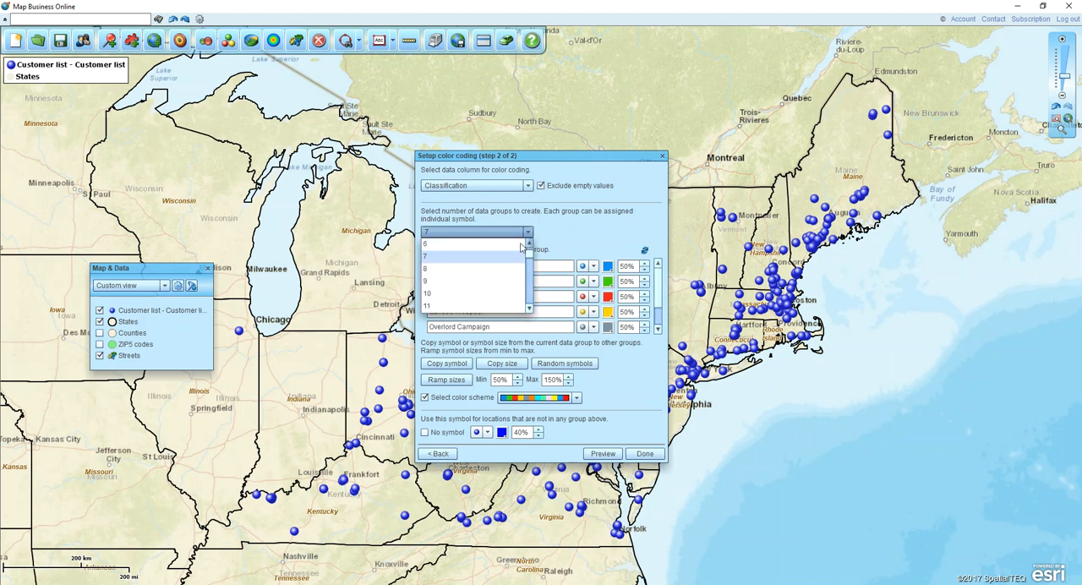
pyautogui.click(491, 244)
# - Change the Overlord Campaign group to Summer Campaign, copy its symbol size to the other groups, and apply the color coding
pyautogui.scroll(-1, 658, 291)
pyautogui.doubleClick(454, 312)
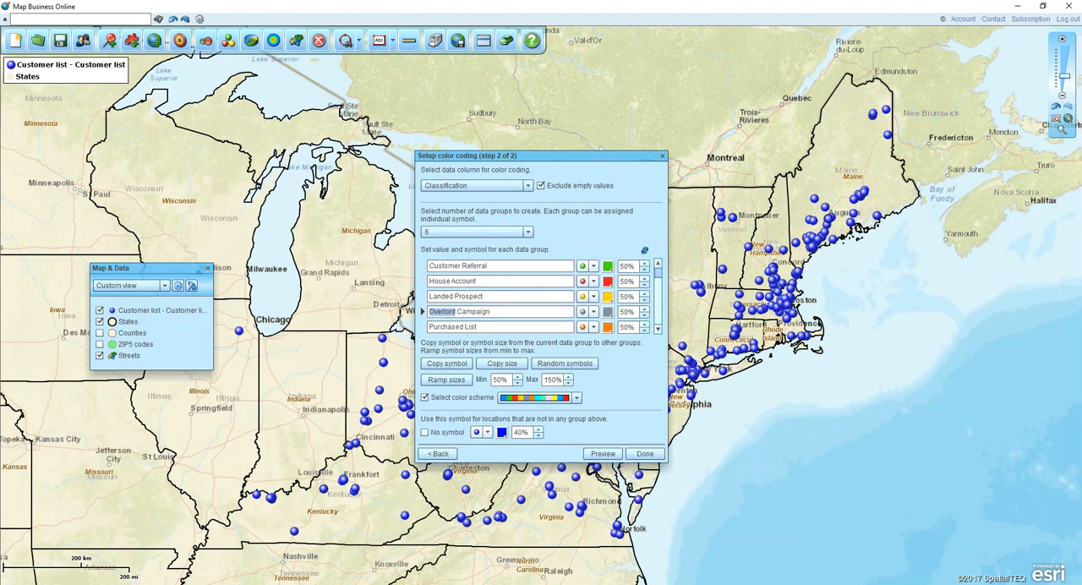
pyautogui.write('Summer')
pyautogui.click(505, 366)
pyautogui.click(645, 454)
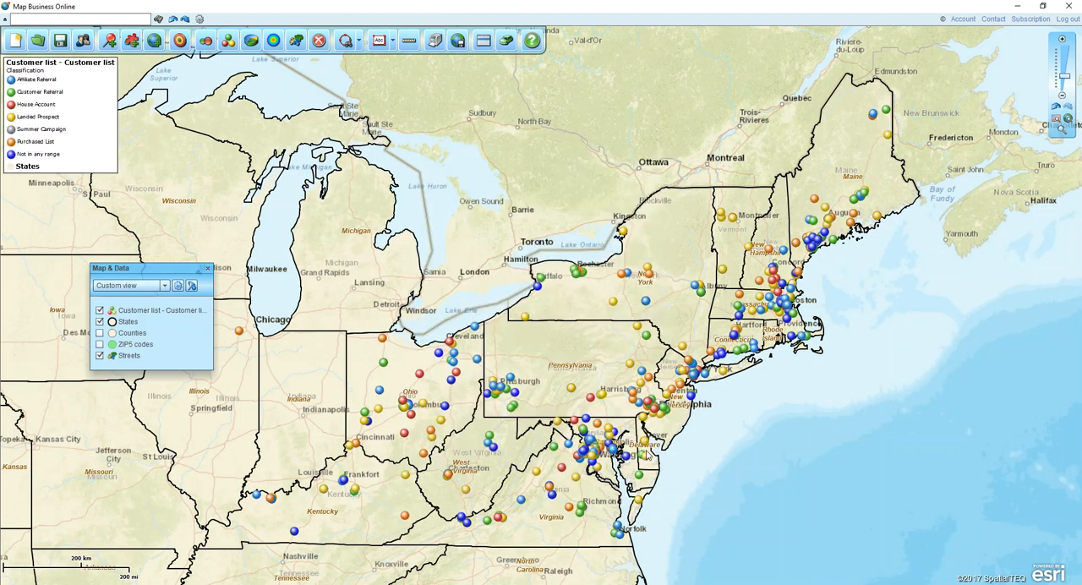
# - Open the NORNEW, INC. callout in western New York, review the customer list's callout formatting options, and close the callout
pyautogui.click(525, 320)
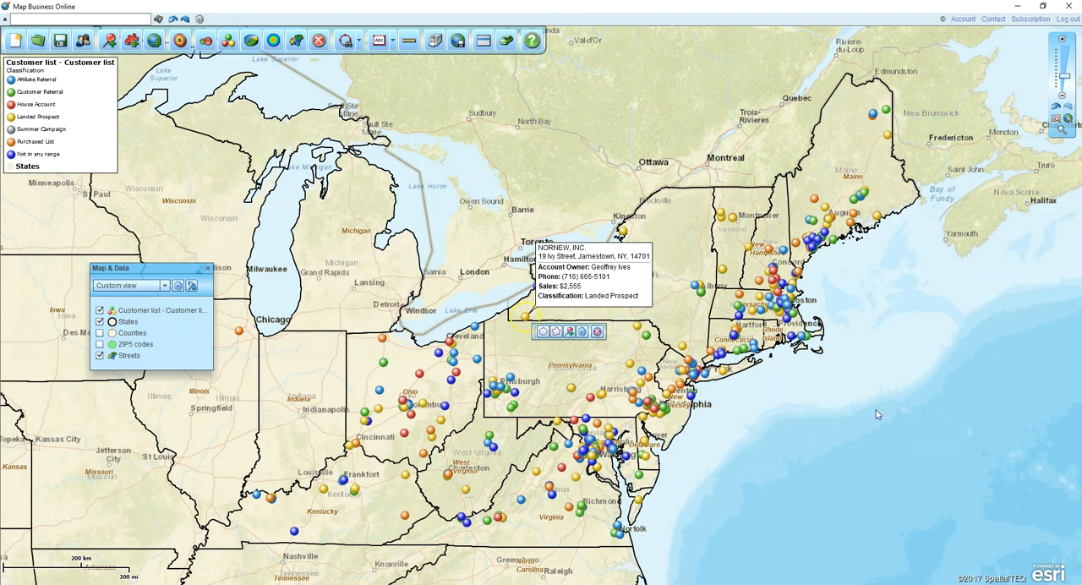
pyautogui.click(612, 294)
pyautogui.moveTo(163, 316)
pyautogui.press('ctrl')
pyautogui.press('ctrl')
pyautogui.press('ctrl')
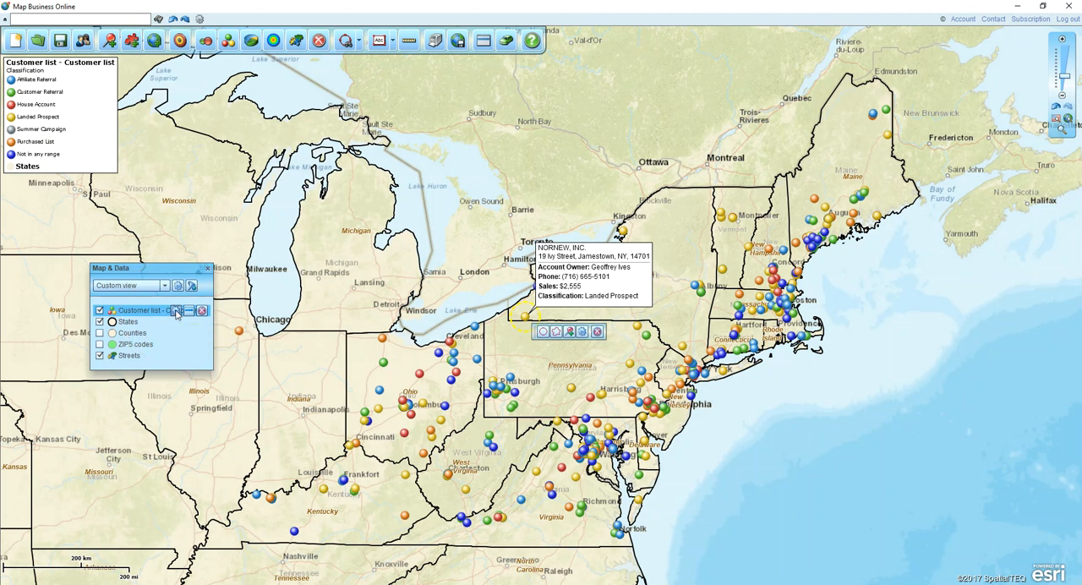
pyautogui.click(176, 312)
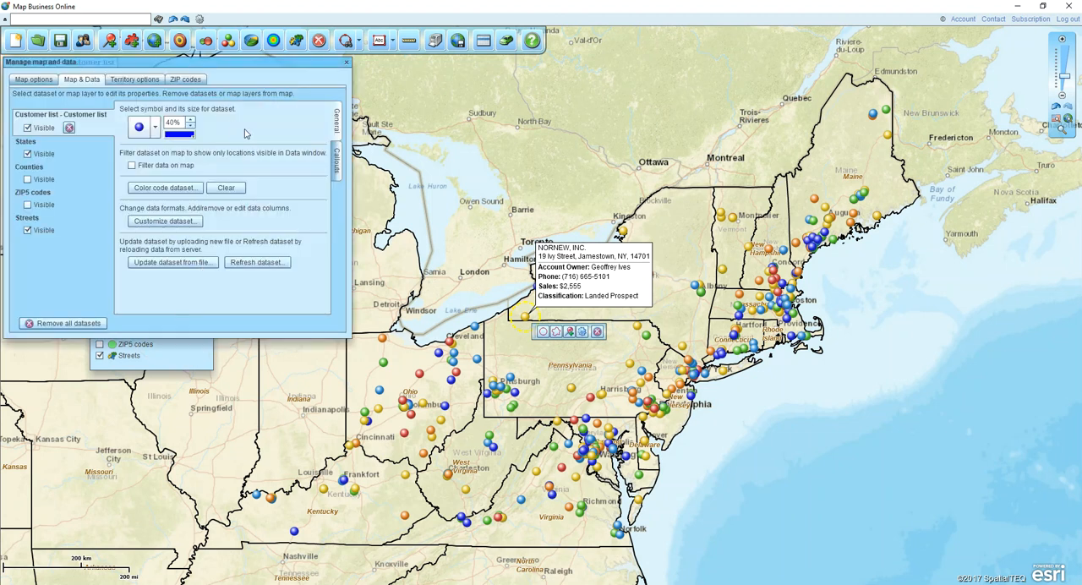
pyautogui.click(337, 162)
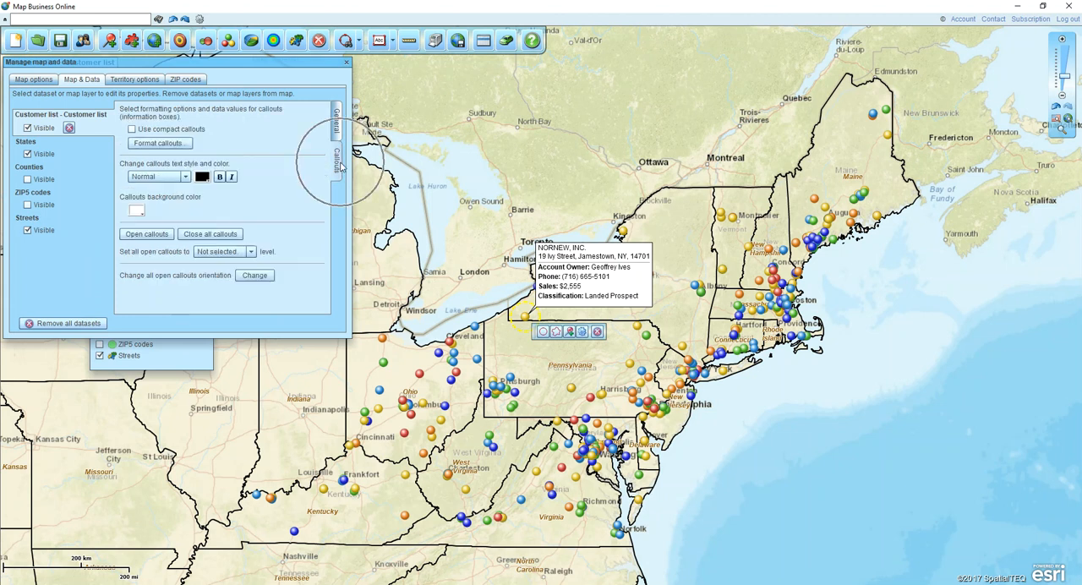
pyautogui.click(159, 143)
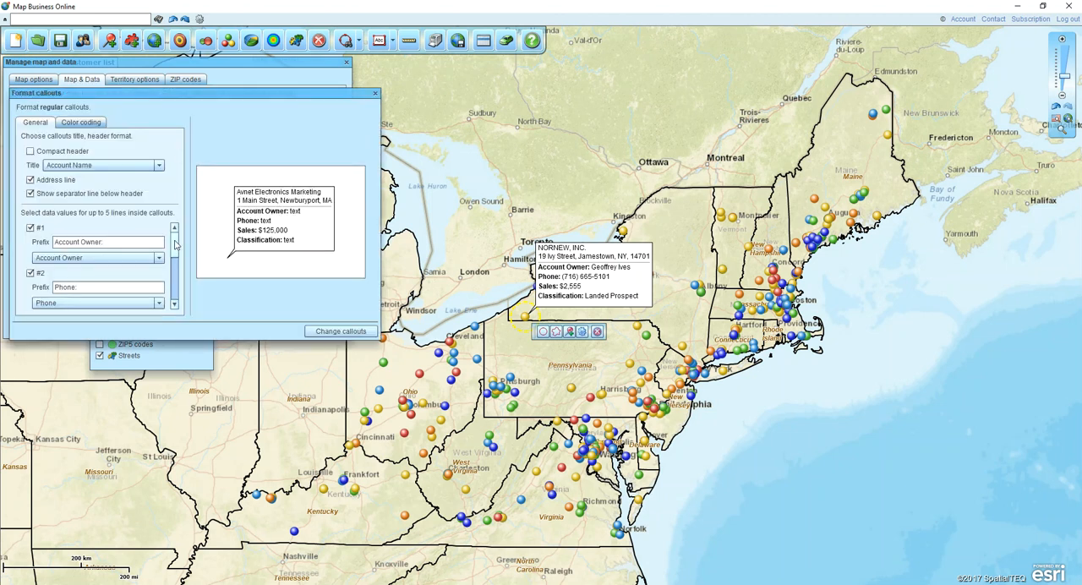
pyautogui.moveTo(178, 244)
pyautogui.mouseDown()
pyautogui.moveTo(178, 288)
pyautogui.moveTo(177, 239)
pyautogui.mouseUp()
pyautogui.click(375, 93)
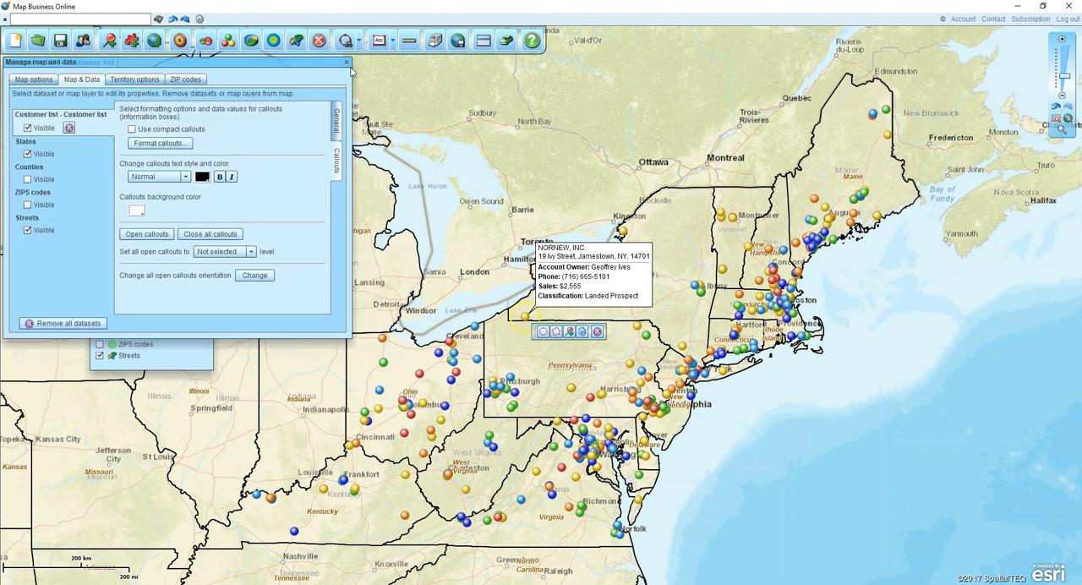
pyautogui.click(347, 65)
pyautogui.click(647, 254)
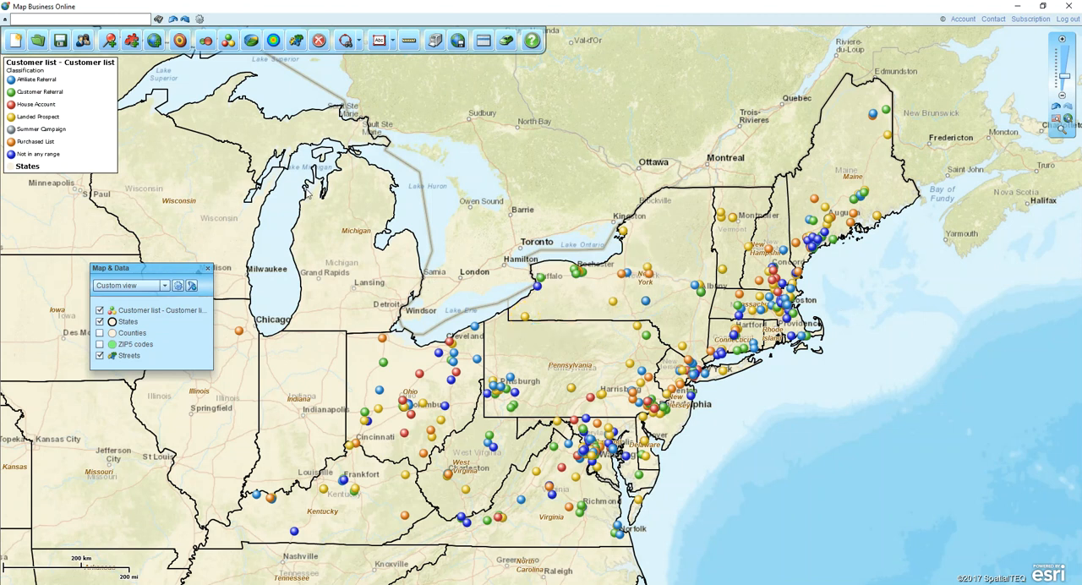
# - Move the Map & Data window beneath the map legend and show the ZIP5 codes layer
pyautogui.moveTo(182, 272); pyautogui.dragTo(97, 199)
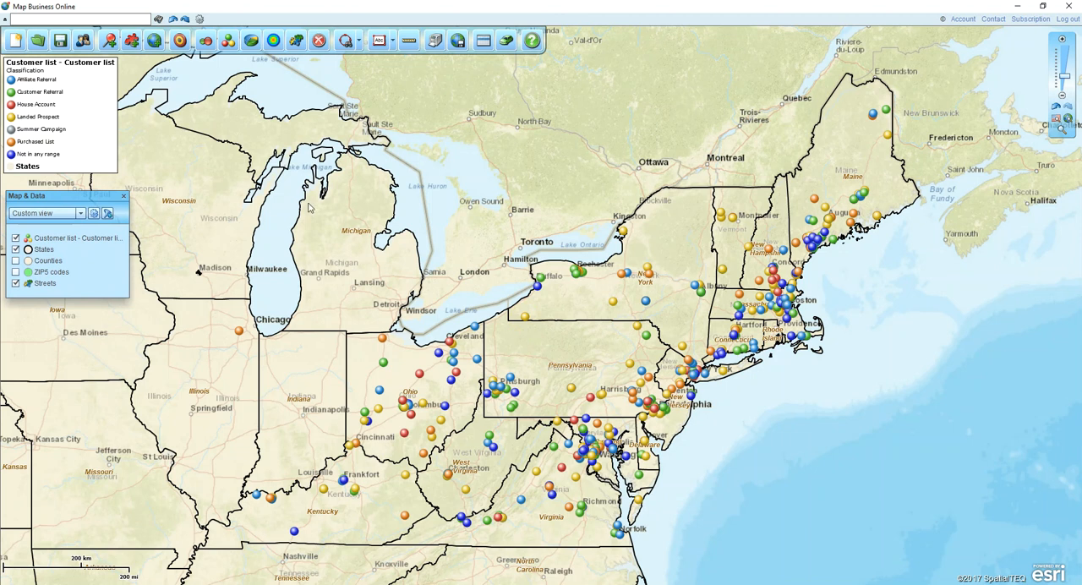
pyautogui.click(133, 42)
pyautogui.click(15, 272)
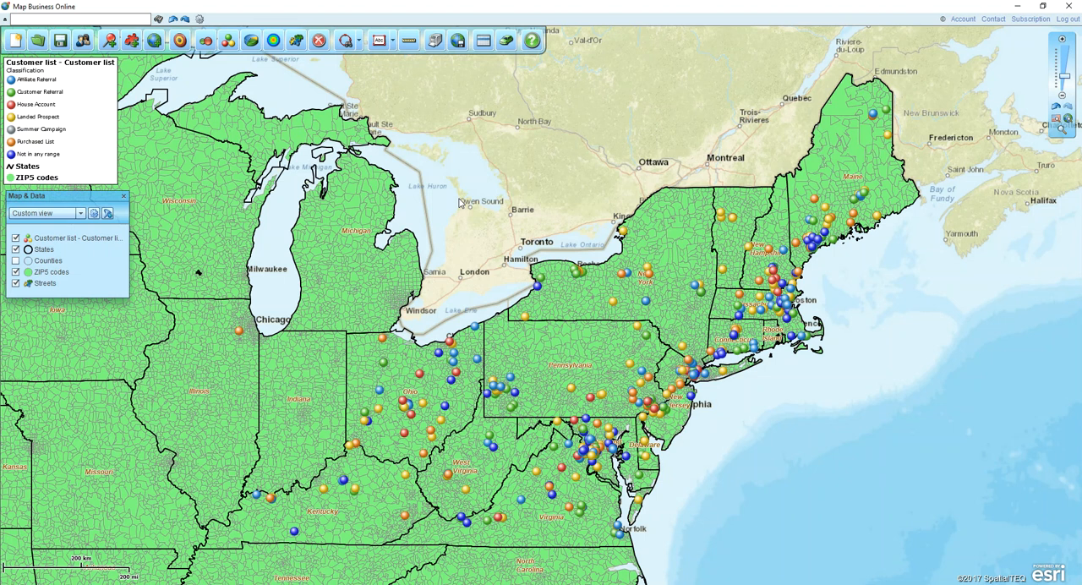
# - Set the ZIP5 codes layer's fill transparency to 70% and close its properties
pyautogui.moveTo(103, 277)
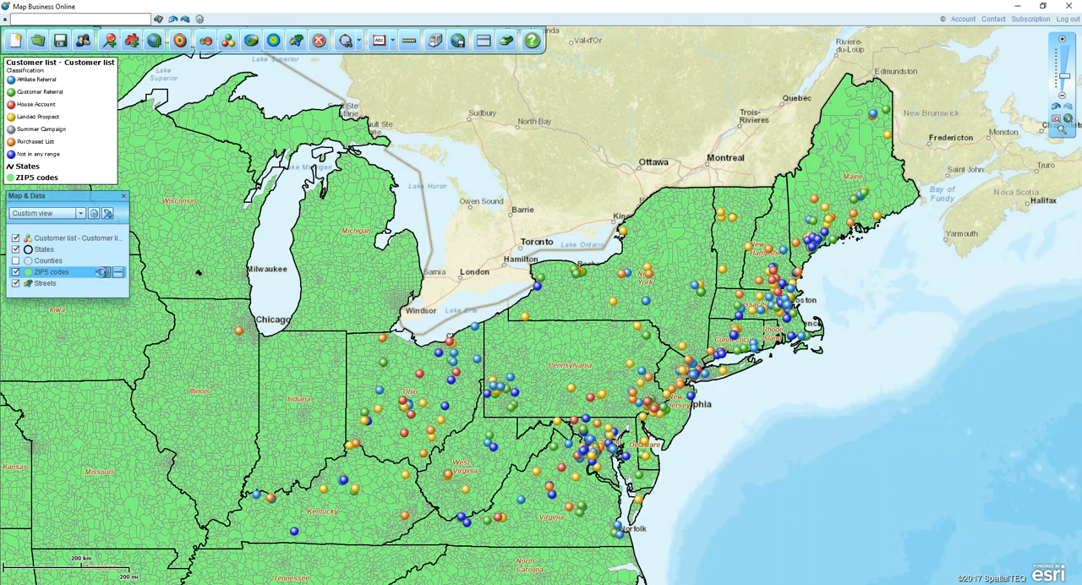
pyautogui.click(103, 273)
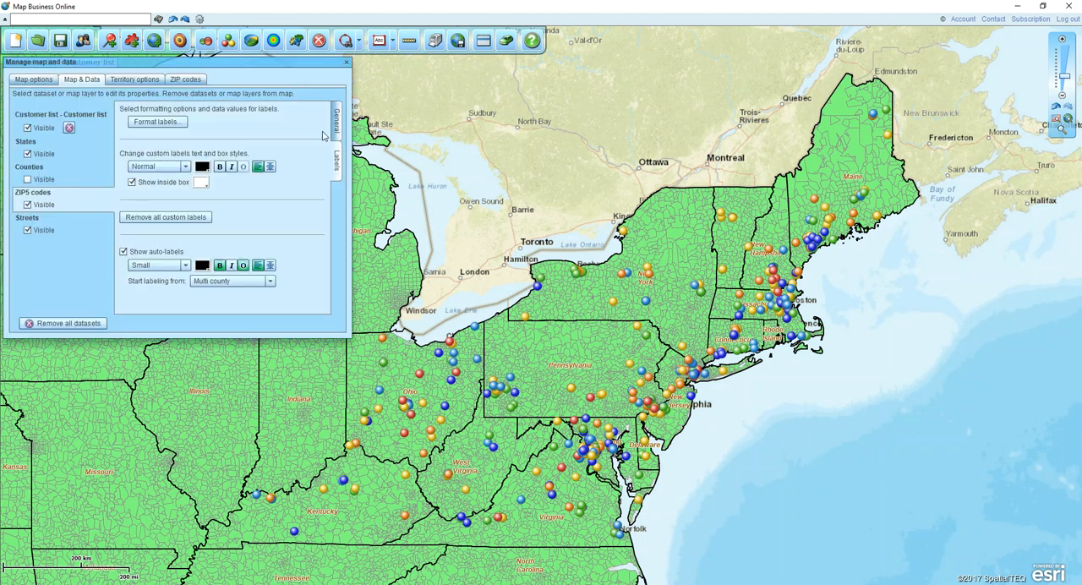
pyautogui.click(336, 119)
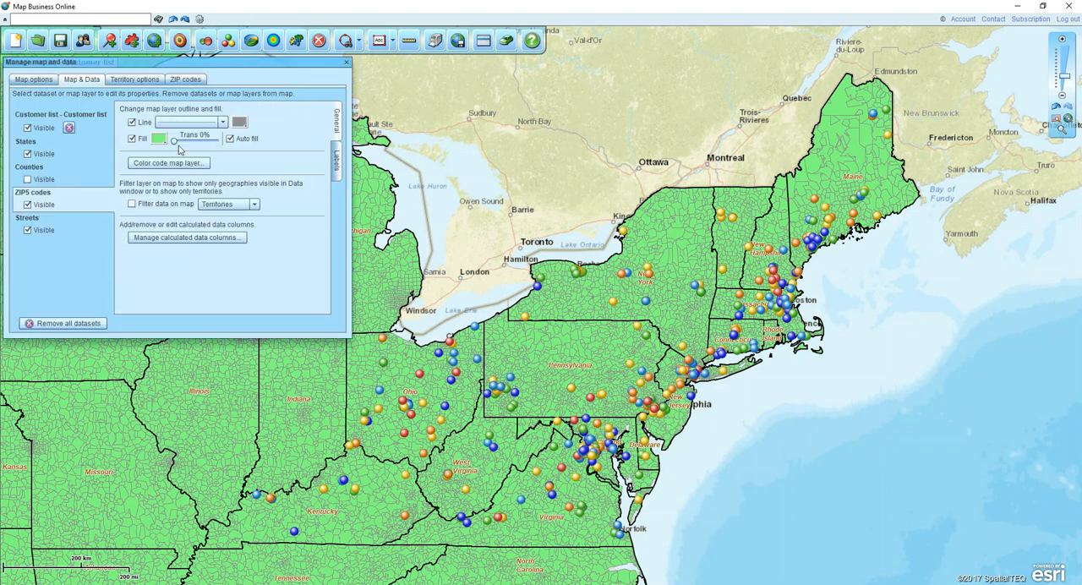
pyautogui.moveTo(175, 143); pyautogui.dragTo(209, 145)
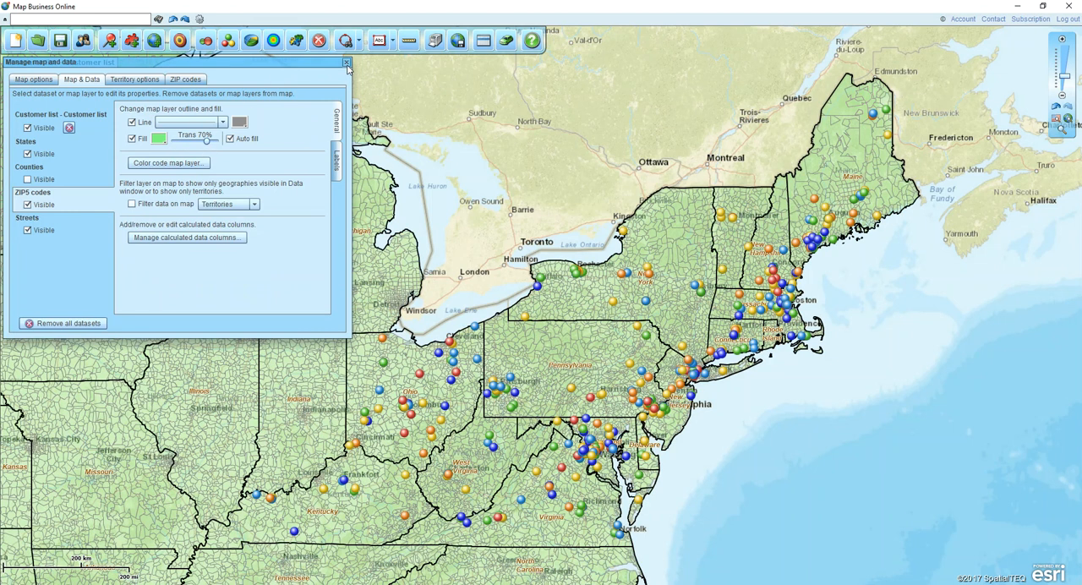
pyautogui.click(345, 63)
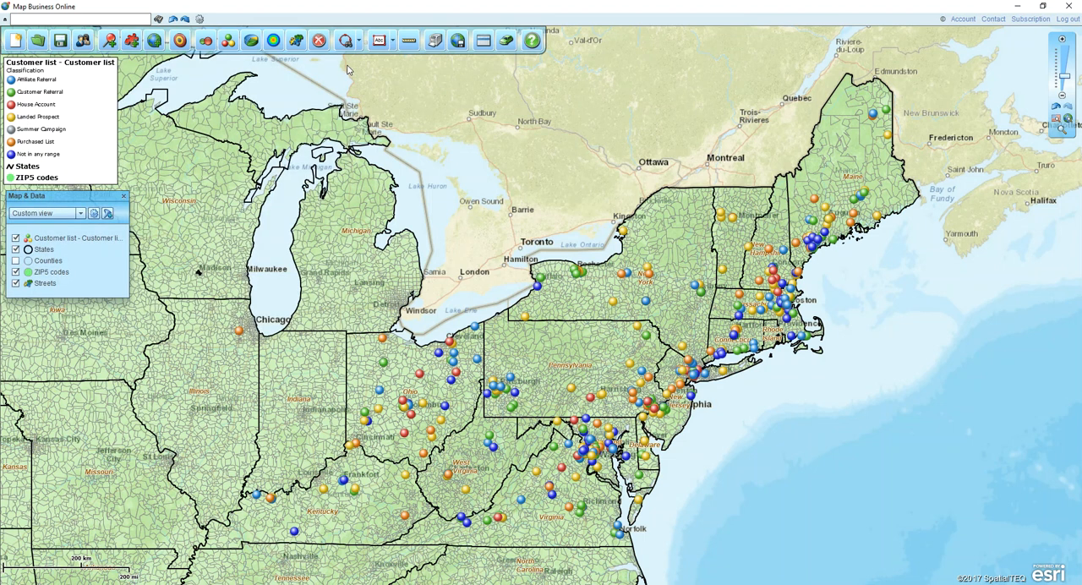
# - Start creating territories from the file Ter 1.csv in the sample data folder and continue to the address column selection
pyautogui.click(131, 42)
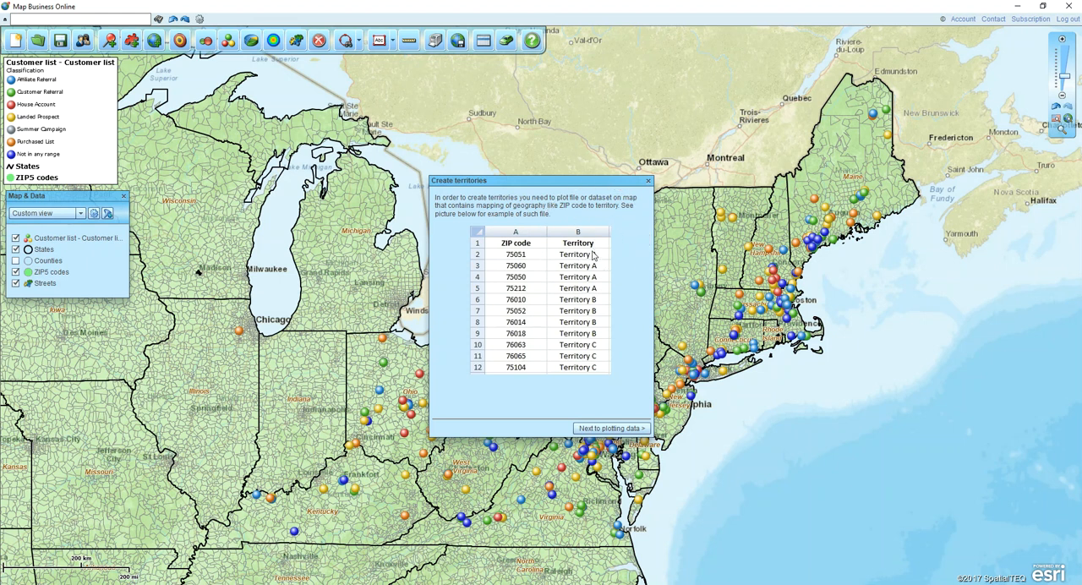
pyautogui.click(629, 429)
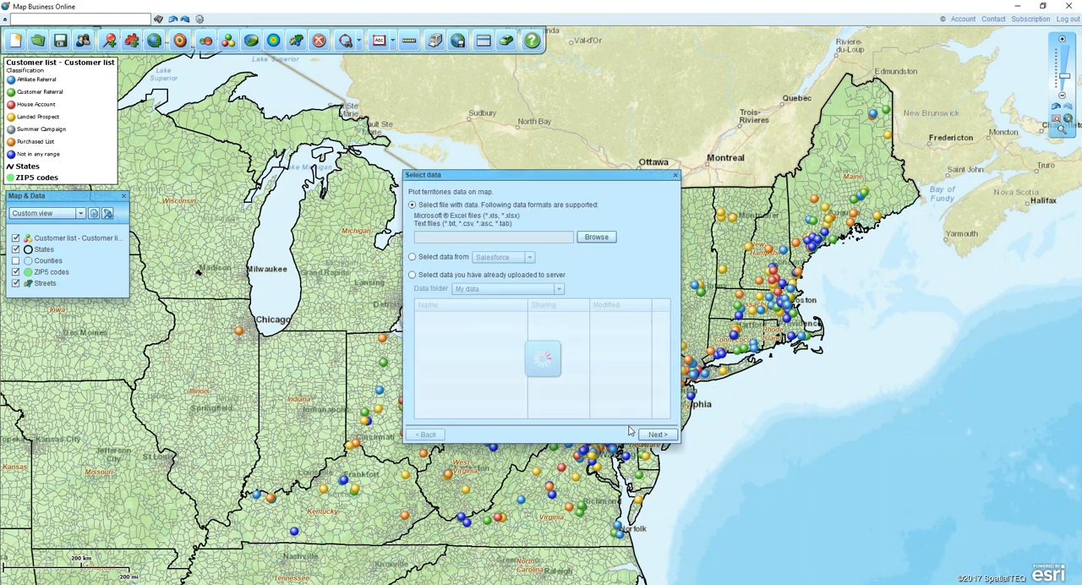
pyautogui.click(595, 237)
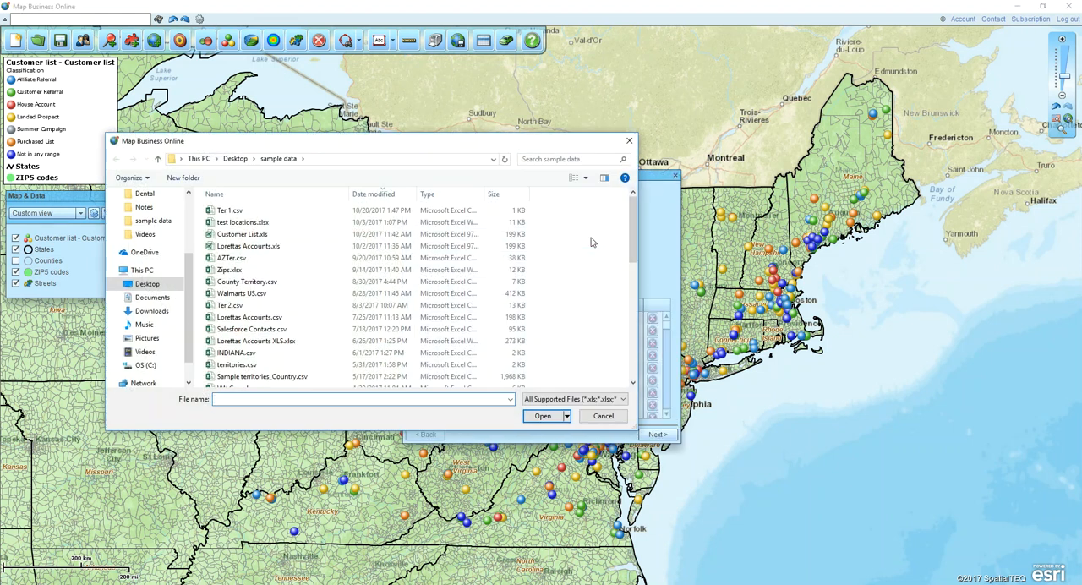
pyautogui.click(292, 211)
pyautogui.click(542, 415)
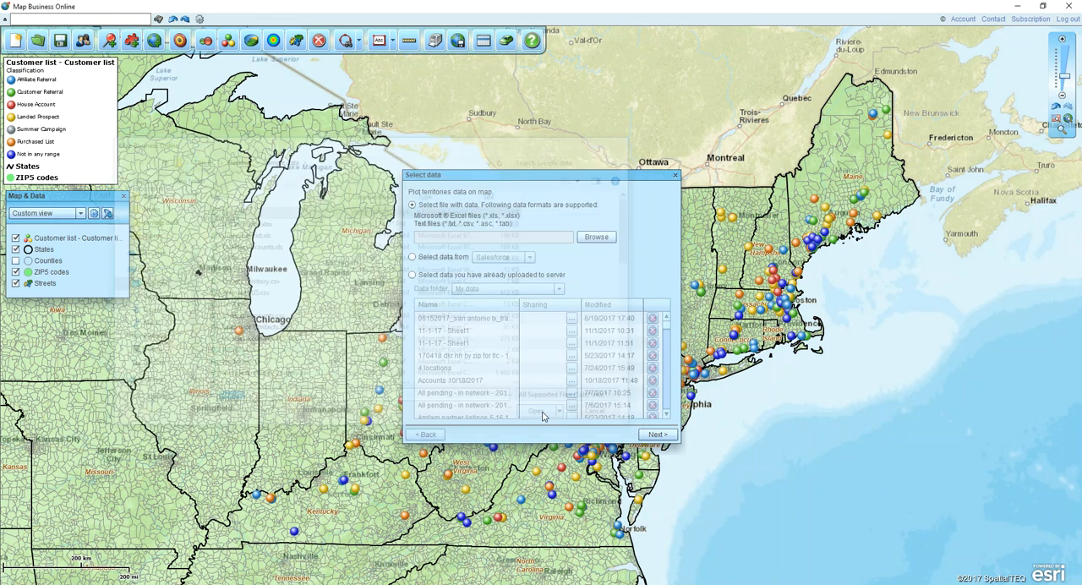
pyautogui.click(649, 435)
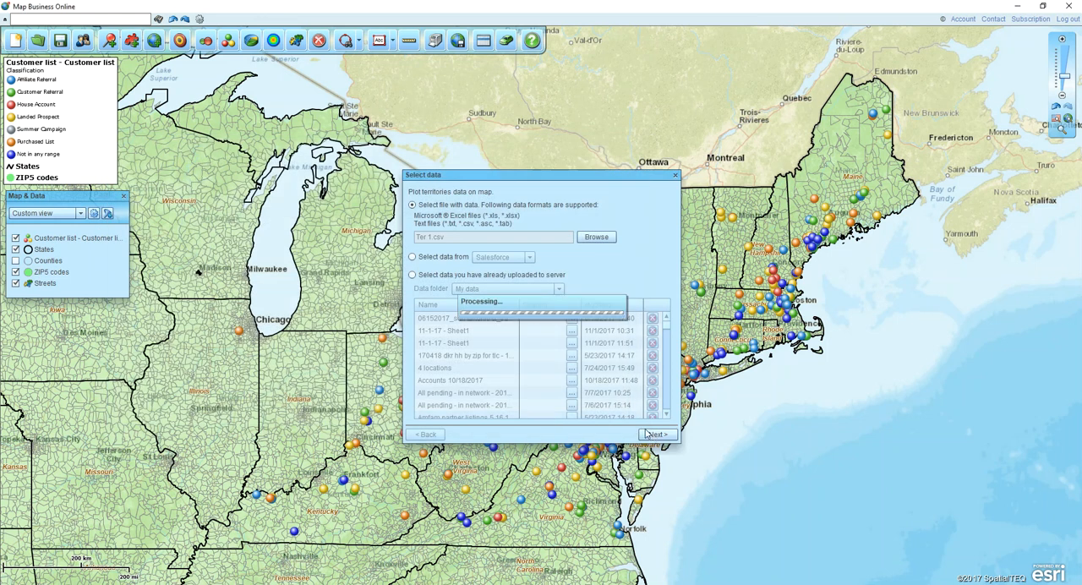
pyautogui.click(641, 430)
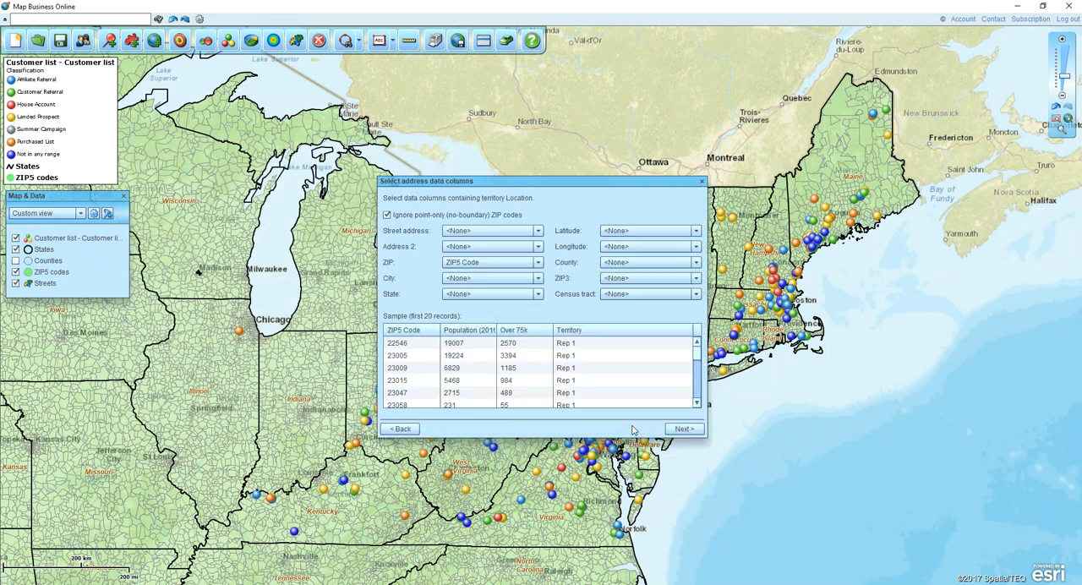
# - Geocode the territory data using ZIP5 Code as the ZIP column, ignoring point-only ZIP codes
pyautogui.click(404, 348)
pyautogui.click(464, 264)
pyautogui.click(576, 355)
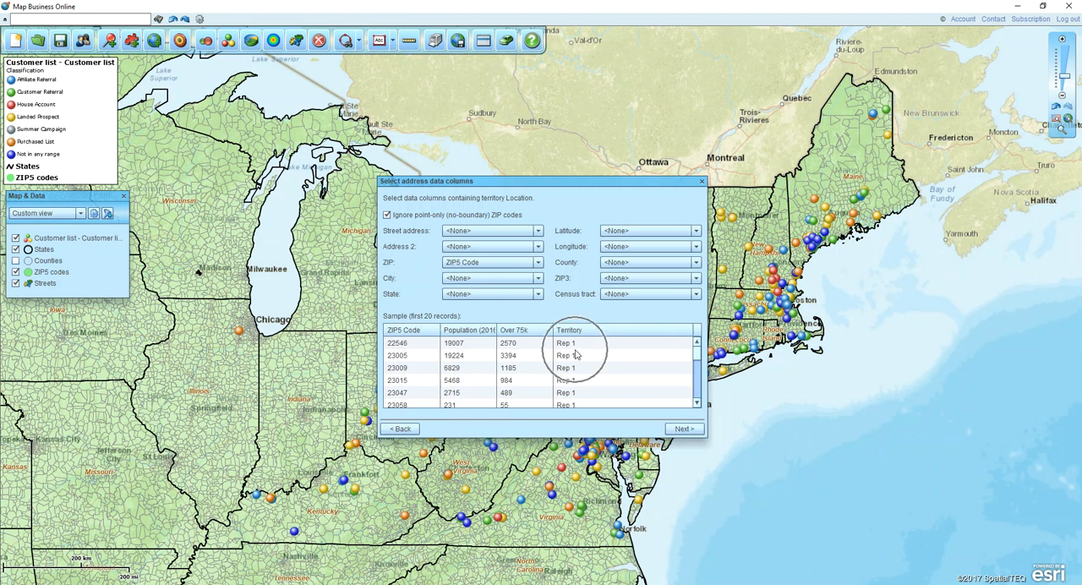
pyautogui.click(684, 428)
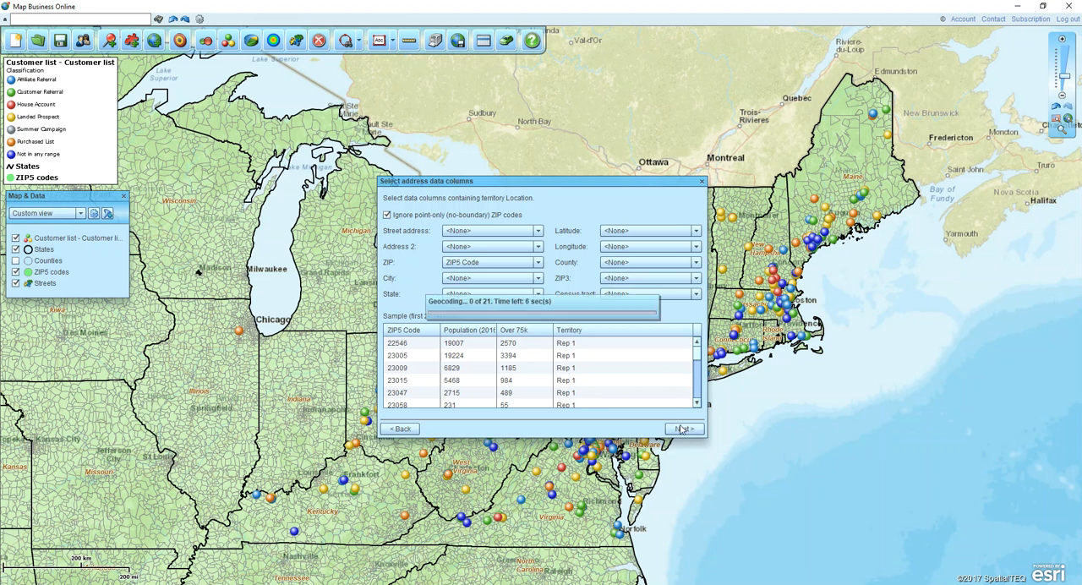
pyautogui.click(644, 428)
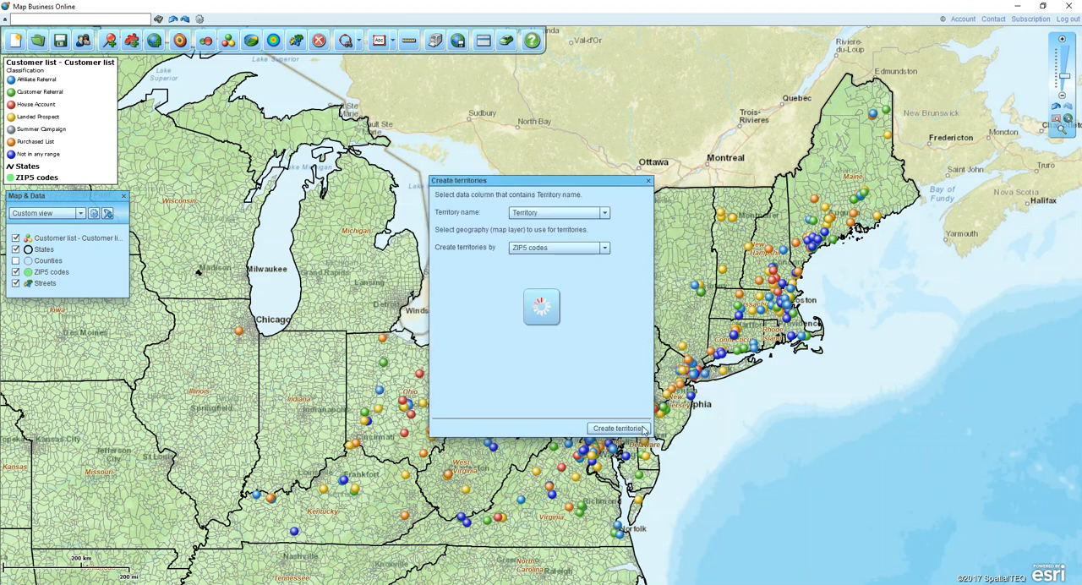
# - Create the territories by ZIP5 codes with their names taken from the Territory column, and finish the import
pyautogui.click(450, 215)
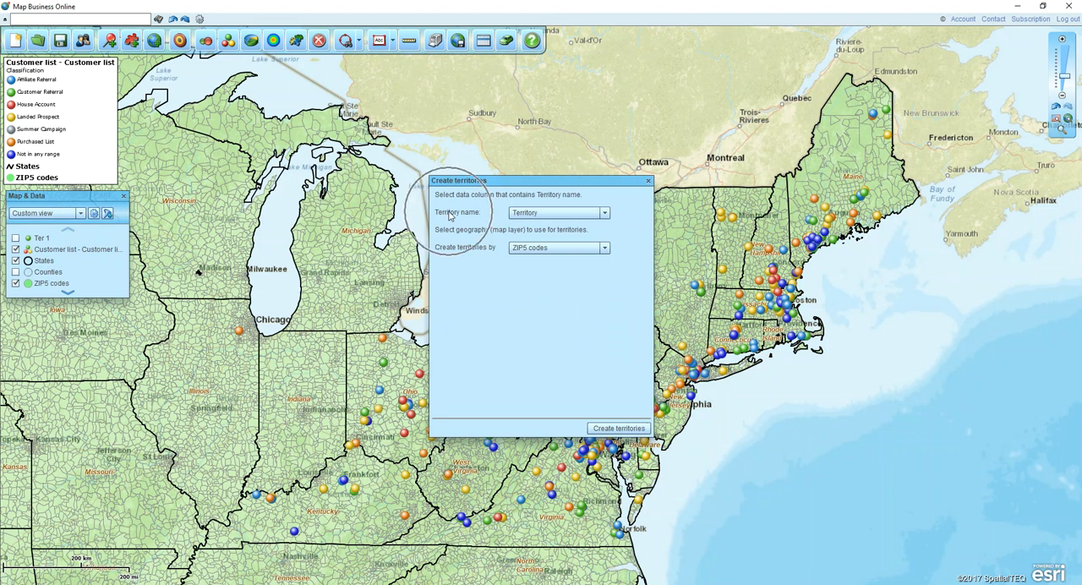
pyautogui.click(544, 216)
pyautogui.click(466, 253)
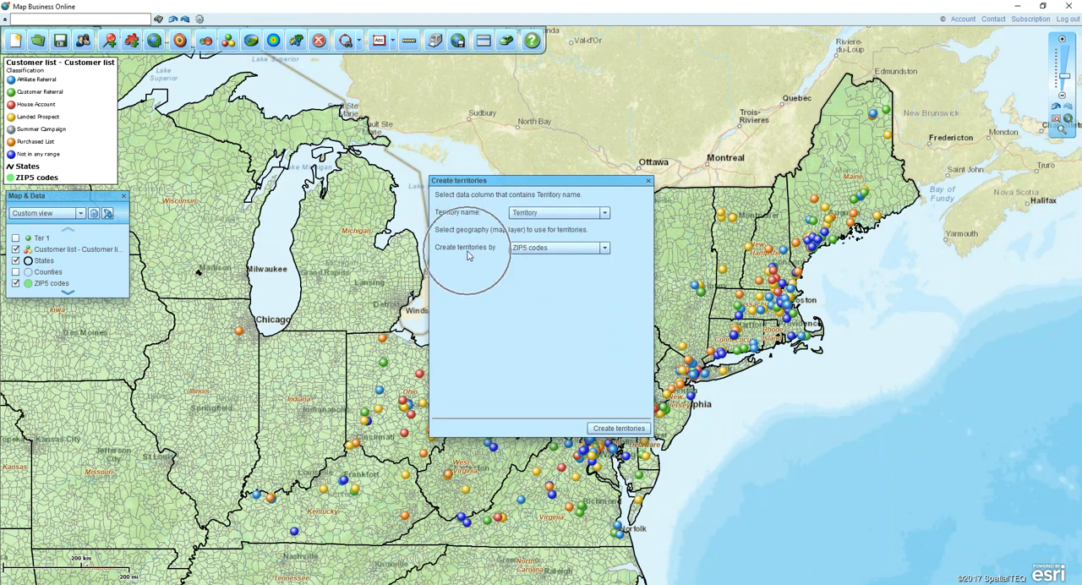
pyautogui.click(530, 252)
pyautogui.click(617, 428)
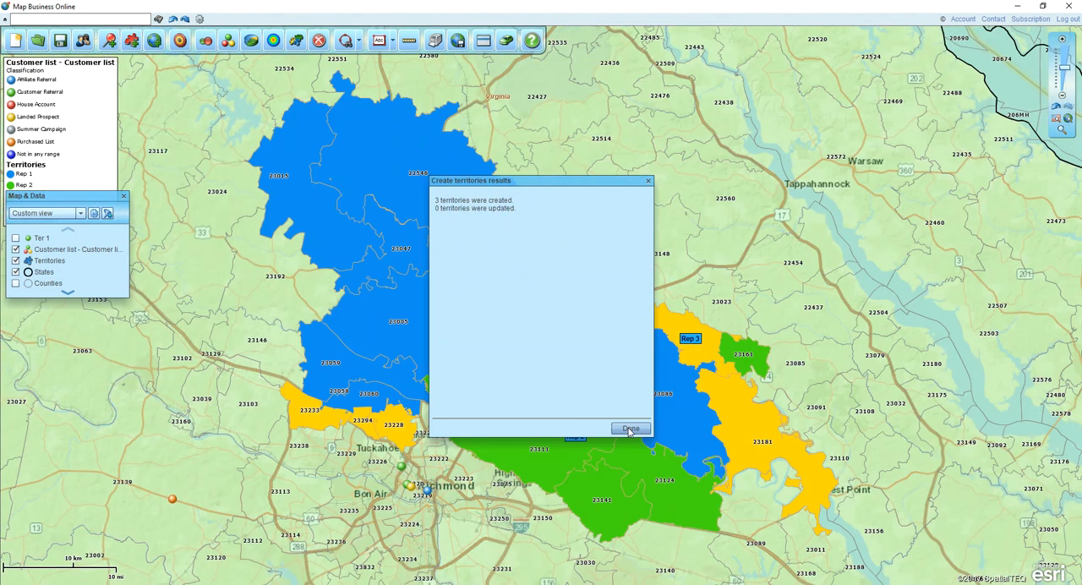
pyautogui.click(631, 429)
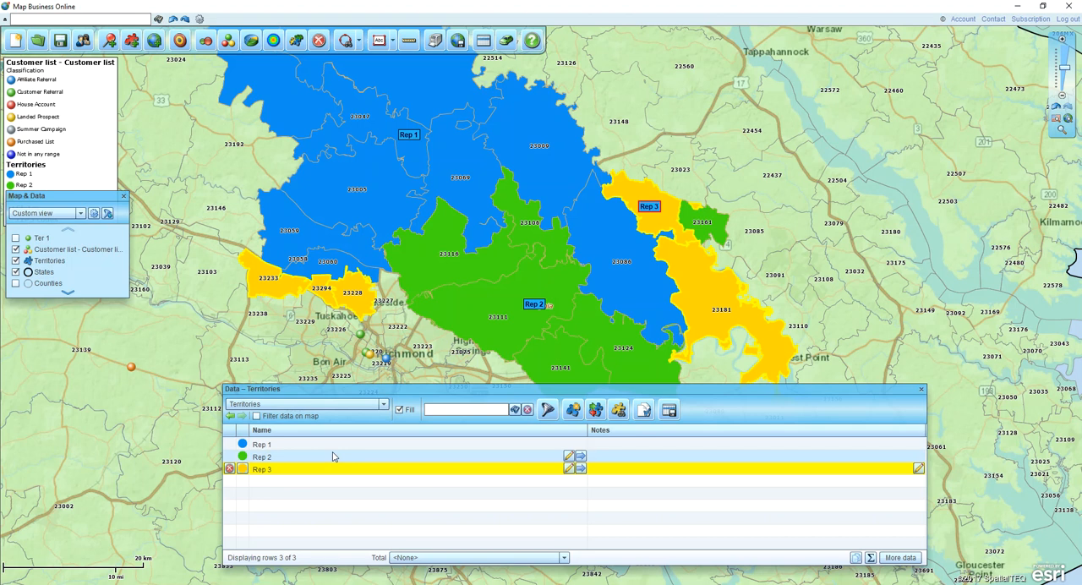
# - Change the fill color of territory Rep 3 to red FF3333 and Rep 2 to purple, and close the territories data window
pyautogui.click(242, 469)
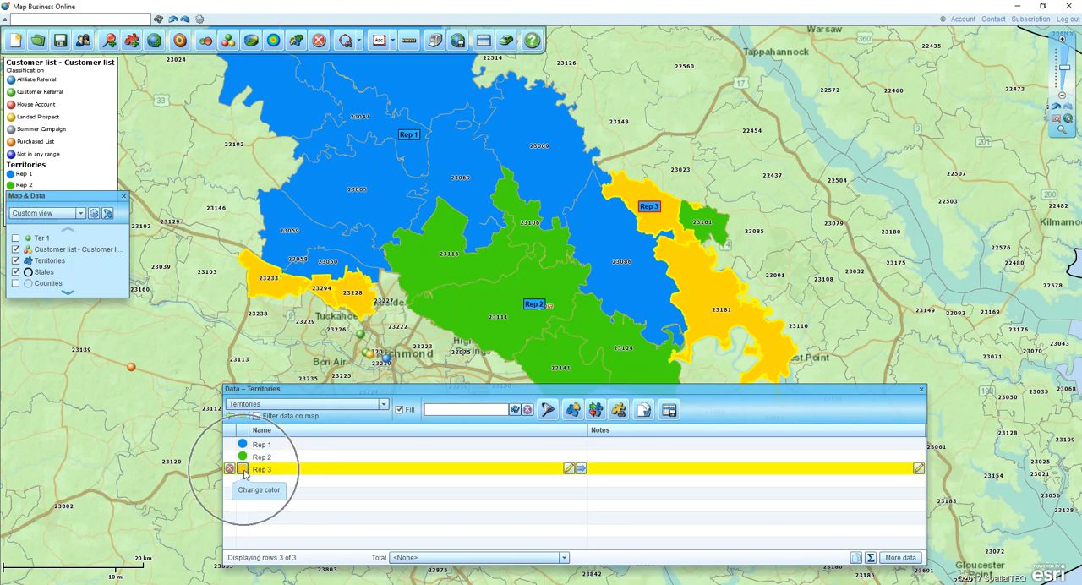
pyautogui.click(287, 469)
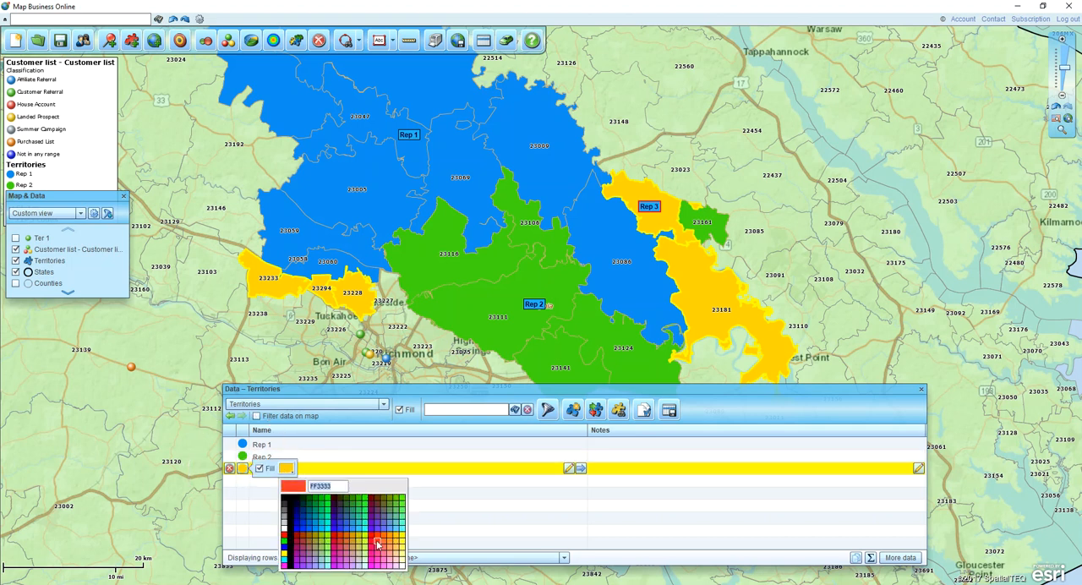
pyautogui.click(377, 541)
pyautogui.click(242, 456)
pyautogui.click(286, 456)
pyautogui.click(374, 512)
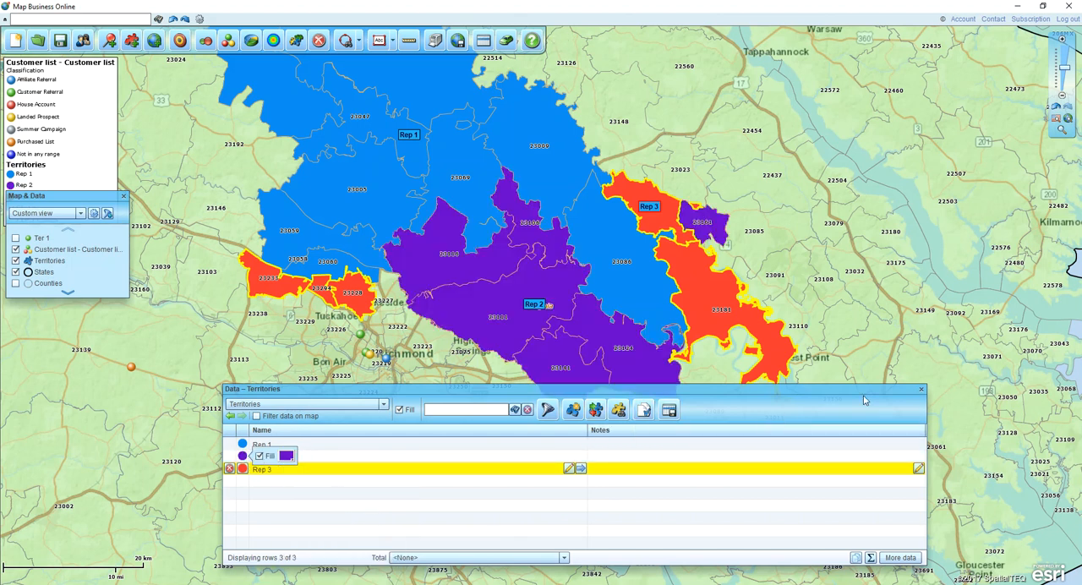
pyautogui.click(922, 390)
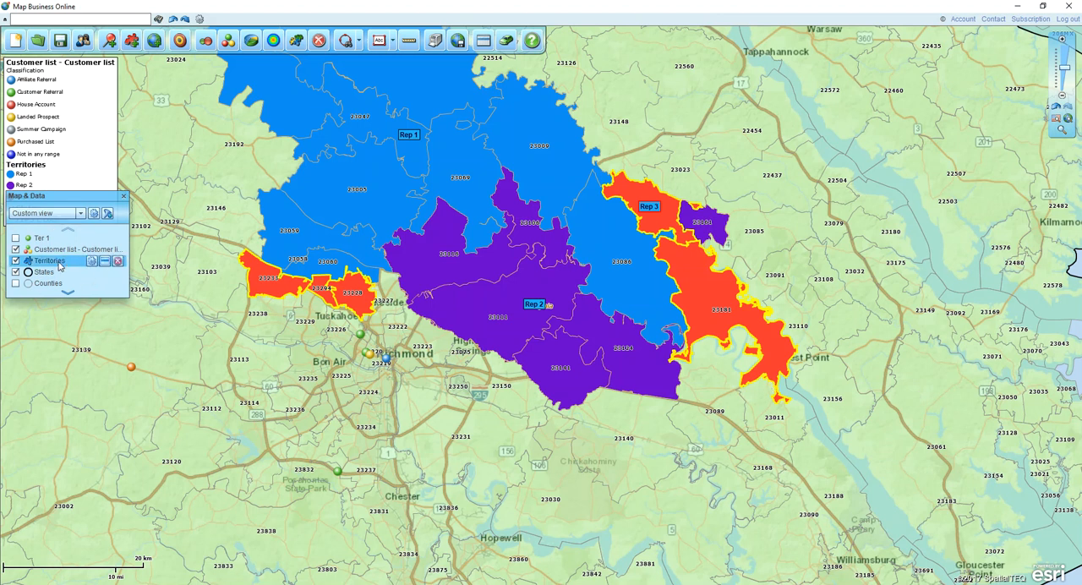
# - Set the Territories layer's fill transparency to 50%, close its properties, and switch the layer's visibility off and on again
pyautogui.click(91, 260)
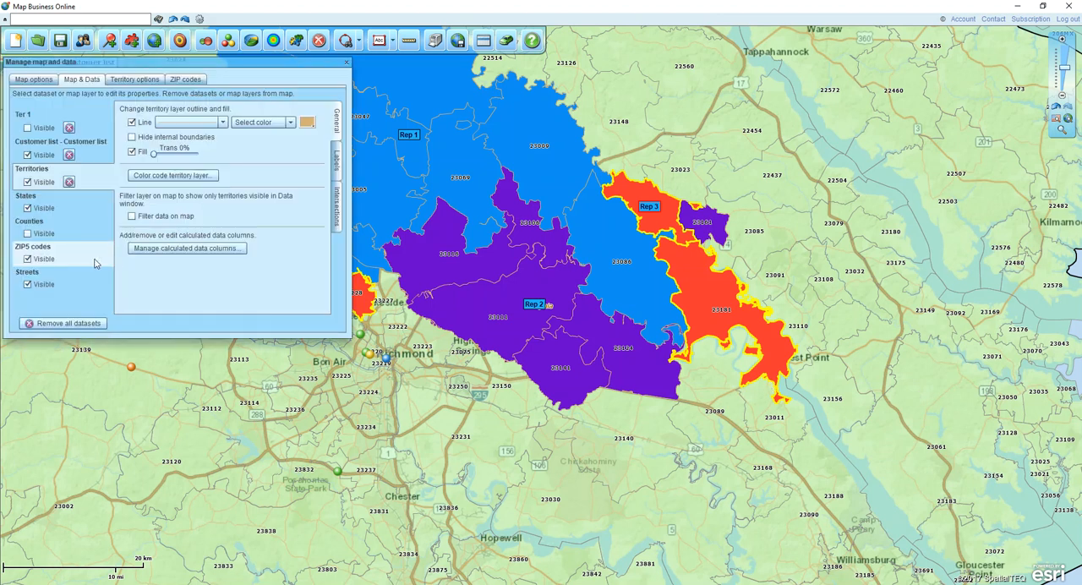
pyautogui.moveTo(154, 153); pyautogui.dragTo(178, 158)
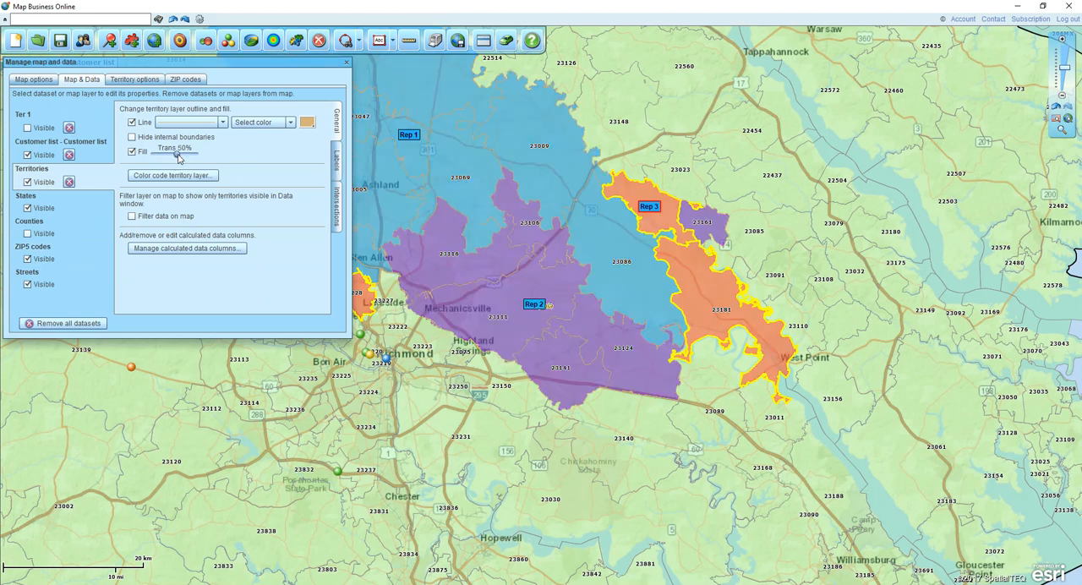
pyautogui.click(346, 62)
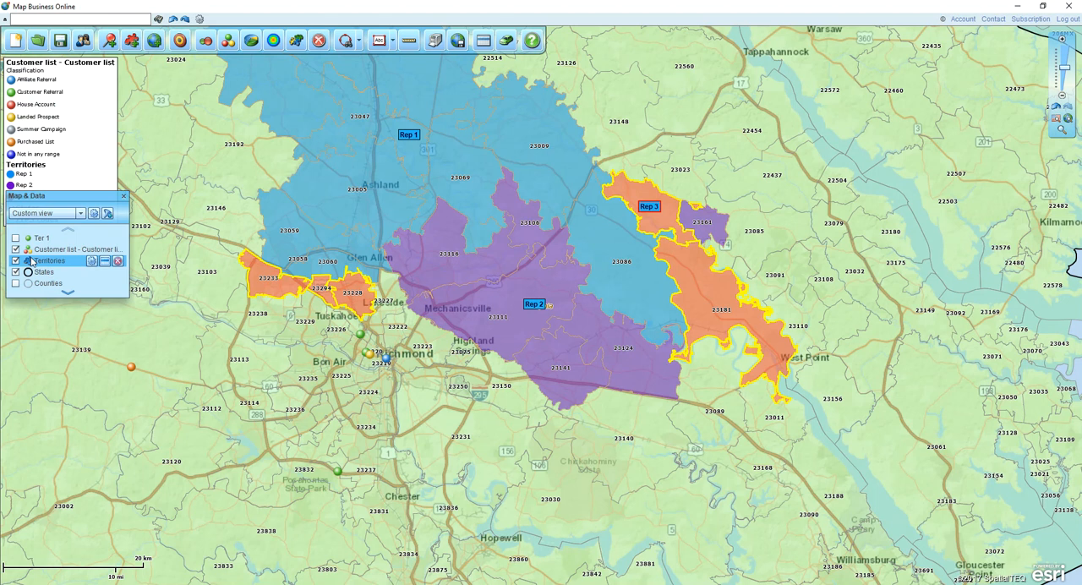
pyautogui.click(16, 262)
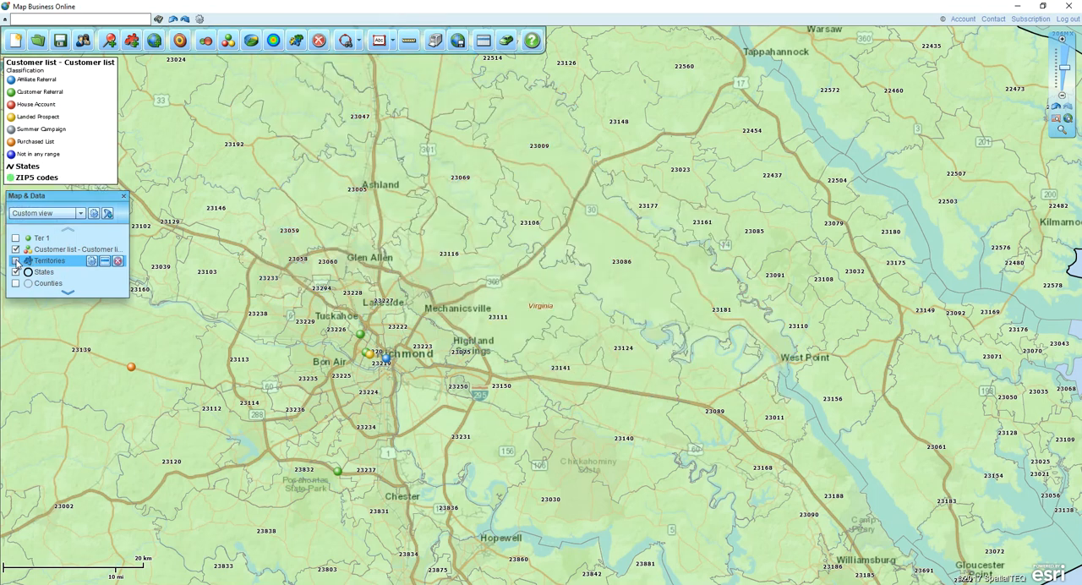
pyautogui.click(16, 261)
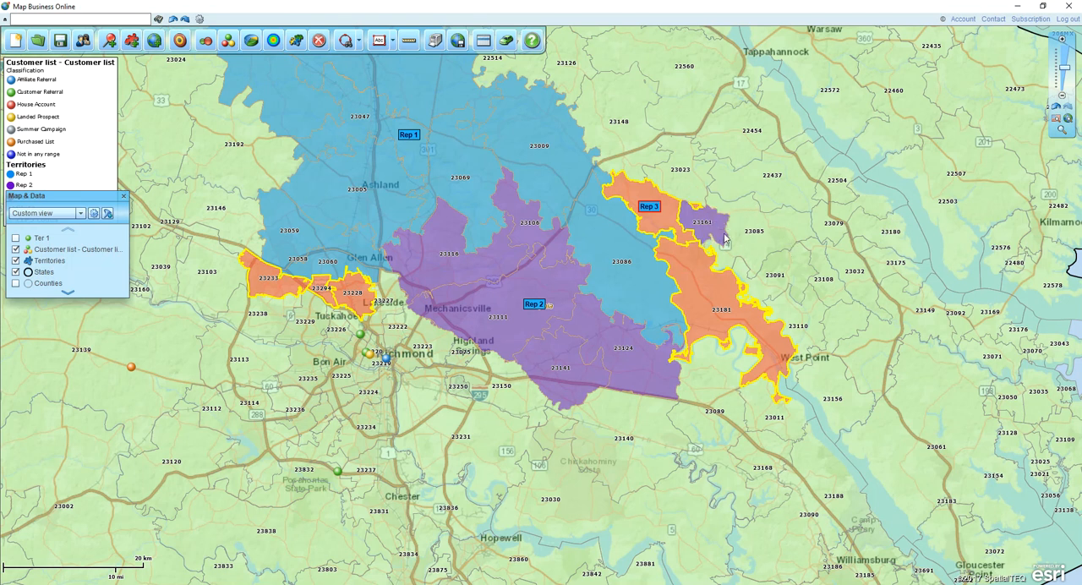
# - Remove ZIP code 23161 from the Rep 2 territory and close the territory's data window
pyautogui.moveTo(706, 235)
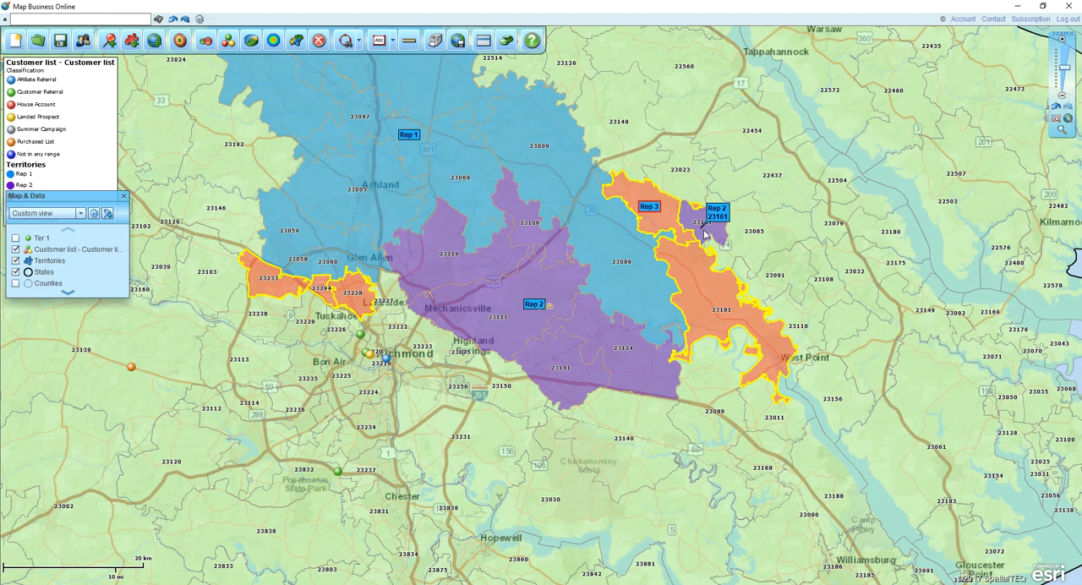
pyautogui.click(708, 235)
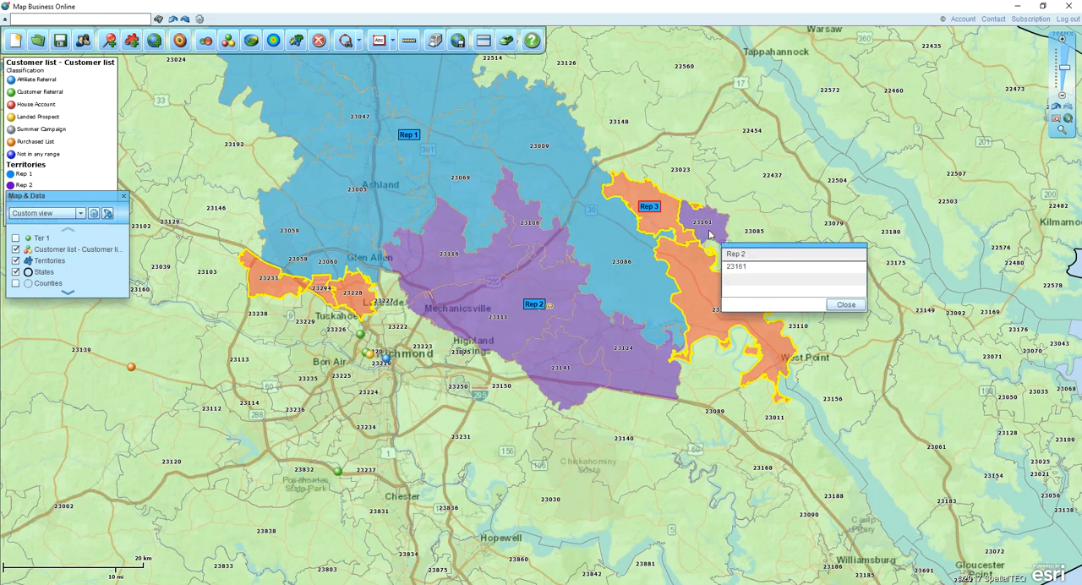
pyautogui.click(752, 267)
pyautogui.click(846, 306)
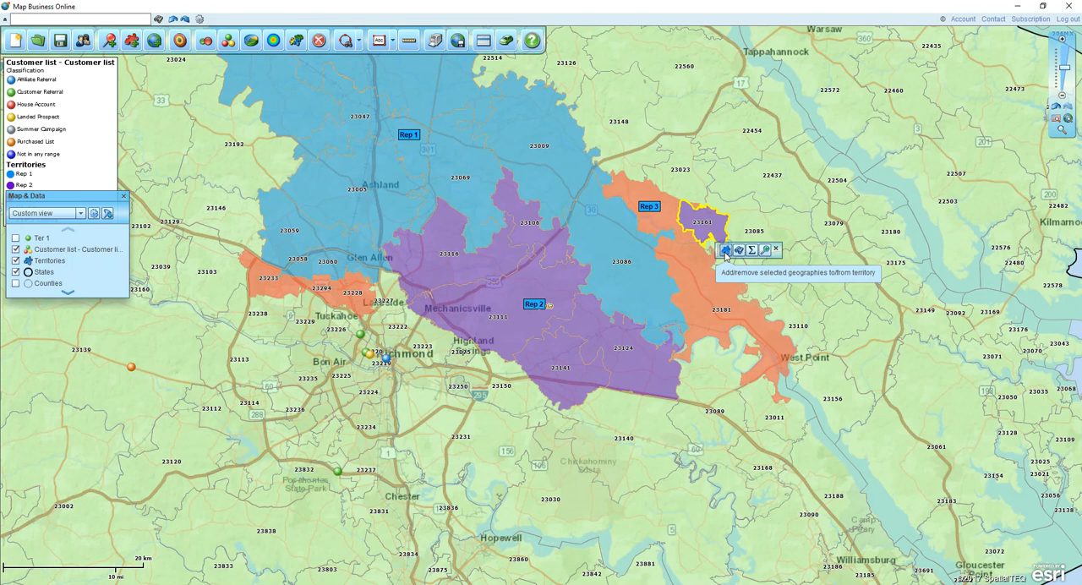
pyautogui.click(724, 254)
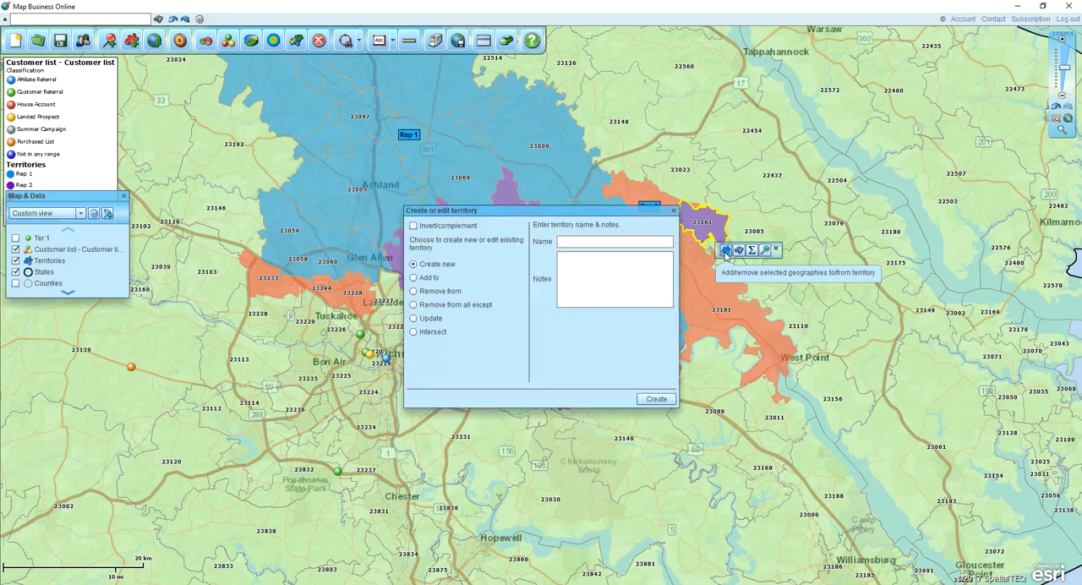
pyautogui.click(414, 292)
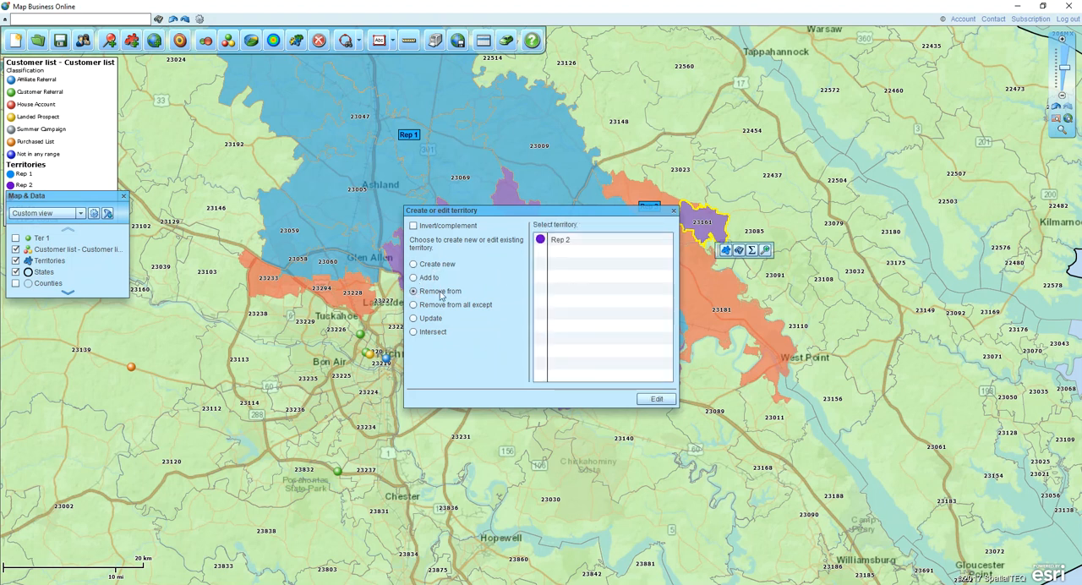
pyautogui.click(561, 243)
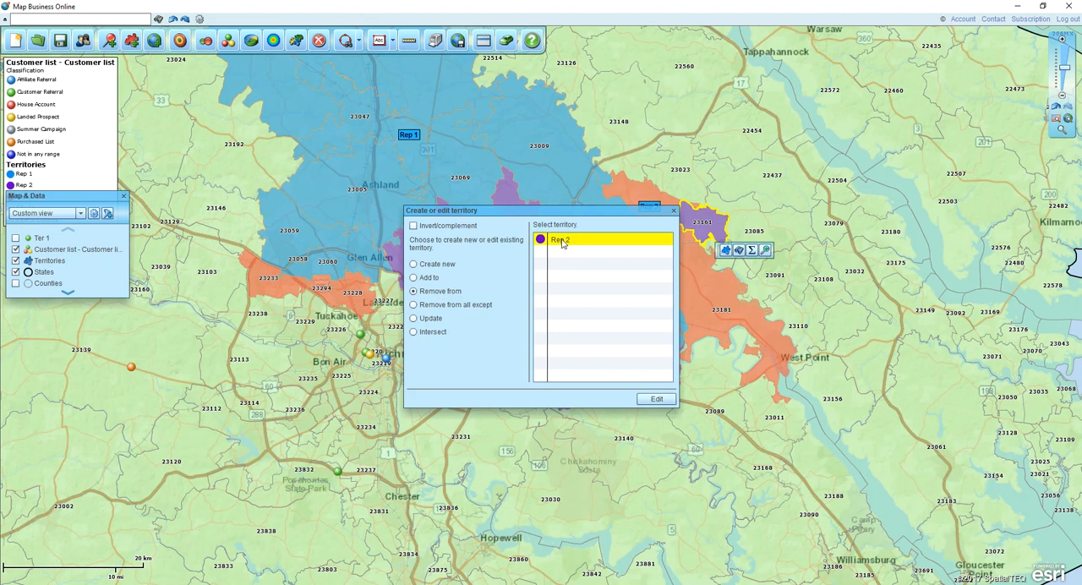
pyautogui.click(656, 399)
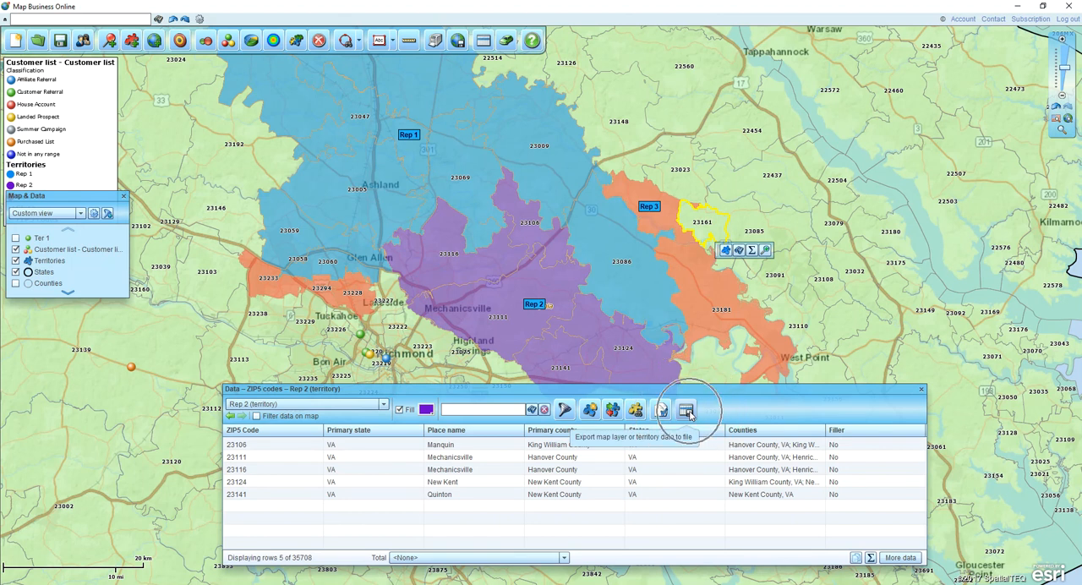
pyautogui.click(920, 390)
# - Add ZIP codes 23140, 23030, 23231, 23150, 23223, 23250 and 23222 to the Rep 2 territory and close its data window
pyautogui.moveTo(760, 470); pyautogui.dragTo(746, 363)
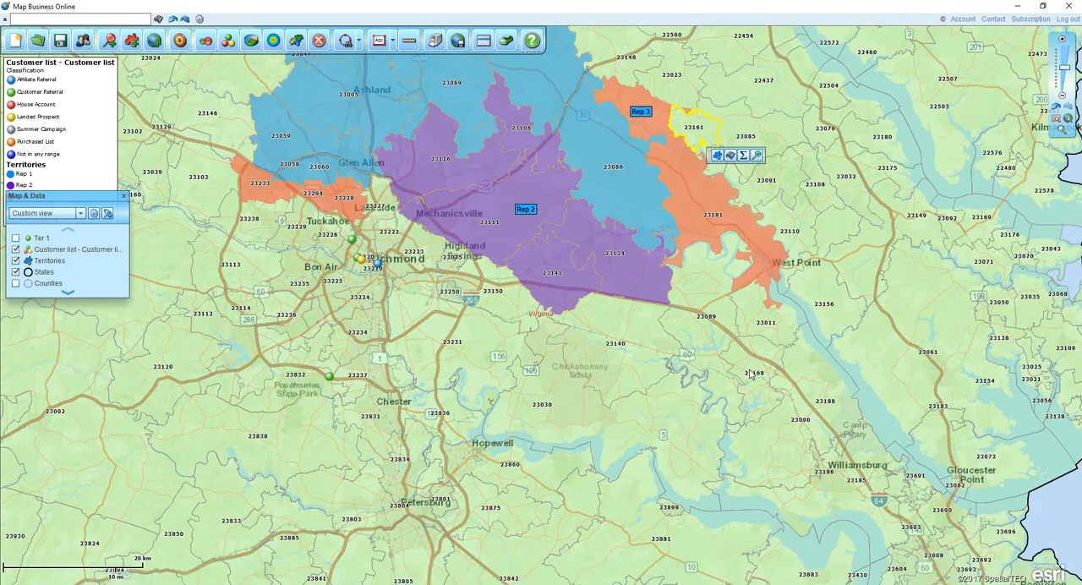
pyautogui.click(606, 333)
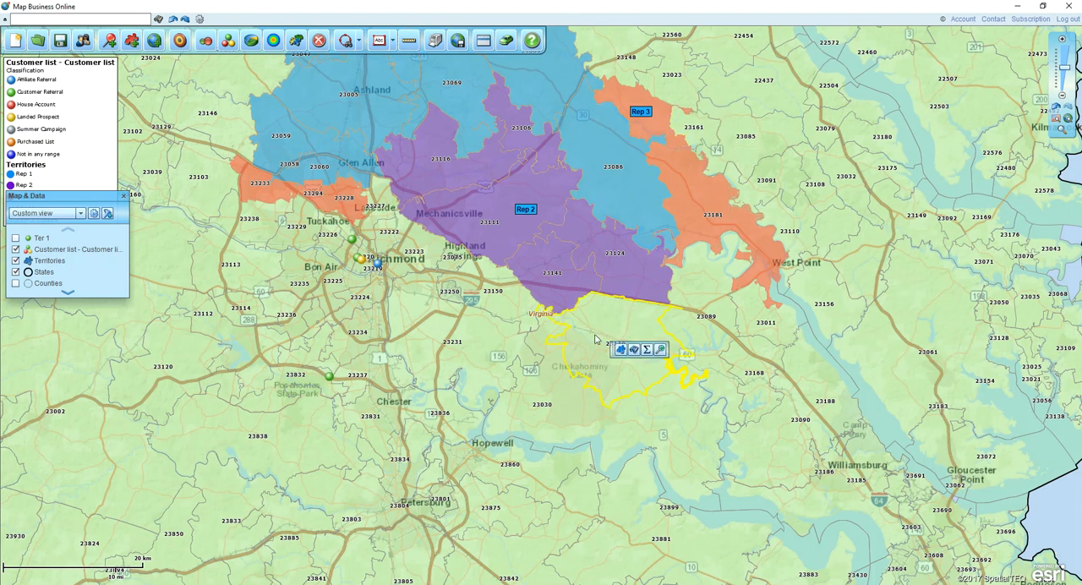
pyautogui.keyDown('ctrl'); pyautogui.click(533, 398); pyautogui.keyUp('ctrl')
pyautogui.keyDown('ctrl'); pyautogui.click(470, 352); pyautogui.keyUp('ctrl')
pyautogui.keyDown('ctrl'); pyautogui.click(493, 300); pyautogui.keyUp('ctrl')
pyautogui.keyDown('ctrl'); pyautogui.click(445, 268); pyautogui.keyUp('ctrl')
pyautogui.keyDown('ctrl'); pyautogui.click(447, 293); pyautogui.keyUp('ctrl')
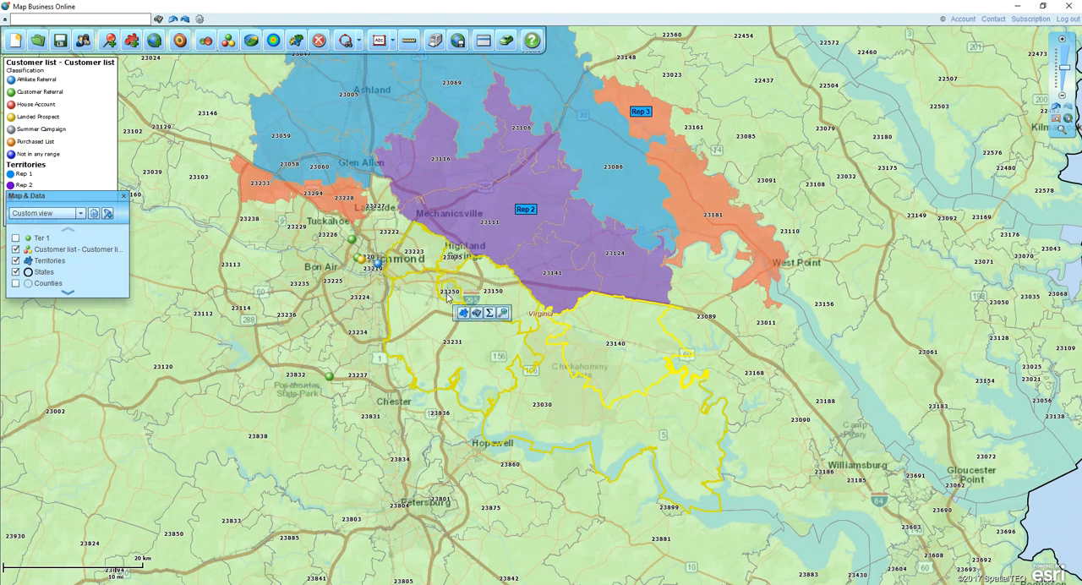
pyautogui.keyDown('ctrl'); pyautogui.click(396, 234); pyautogui.keyUp('ctrl')
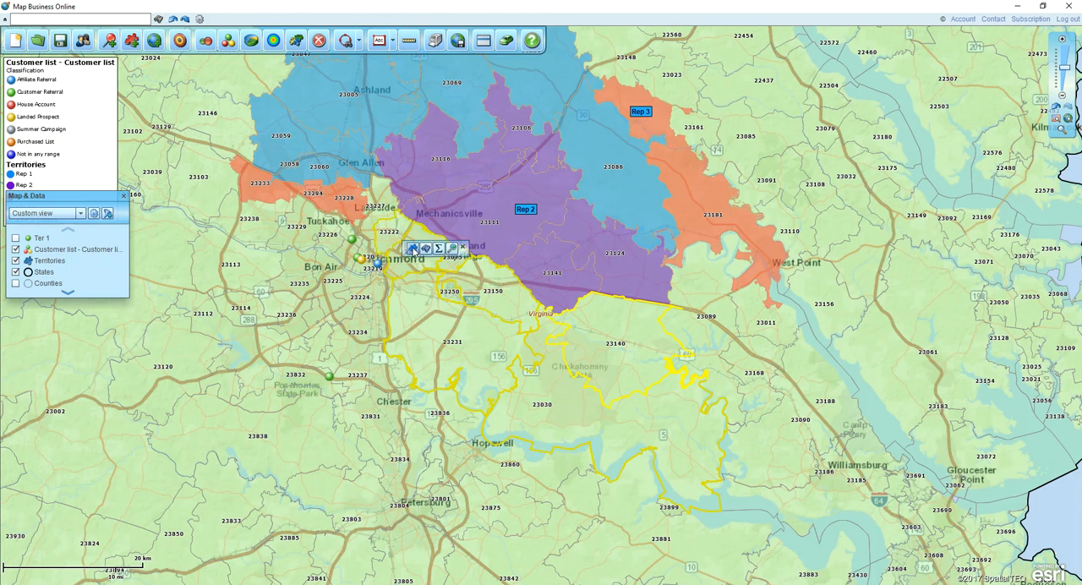
pyautogui.click(411, 248)
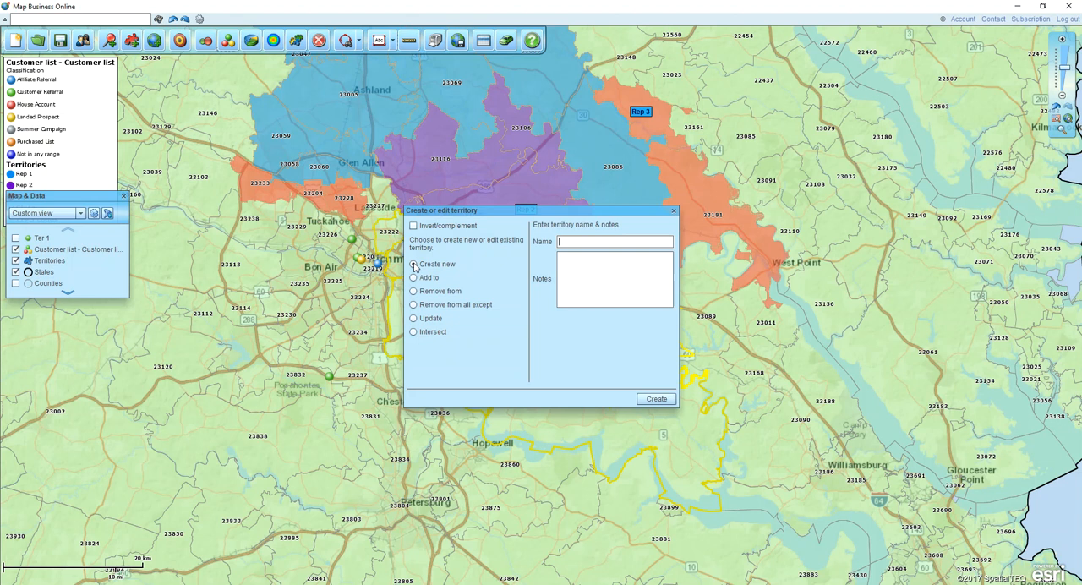
pyautogui.click(414, 278)
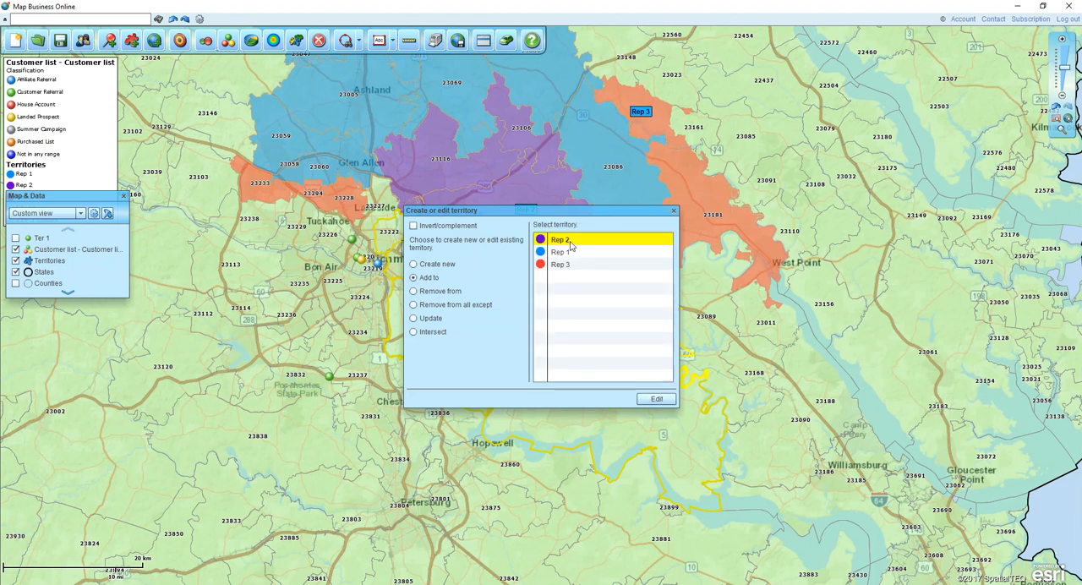
pyautogui.click(656, 399)
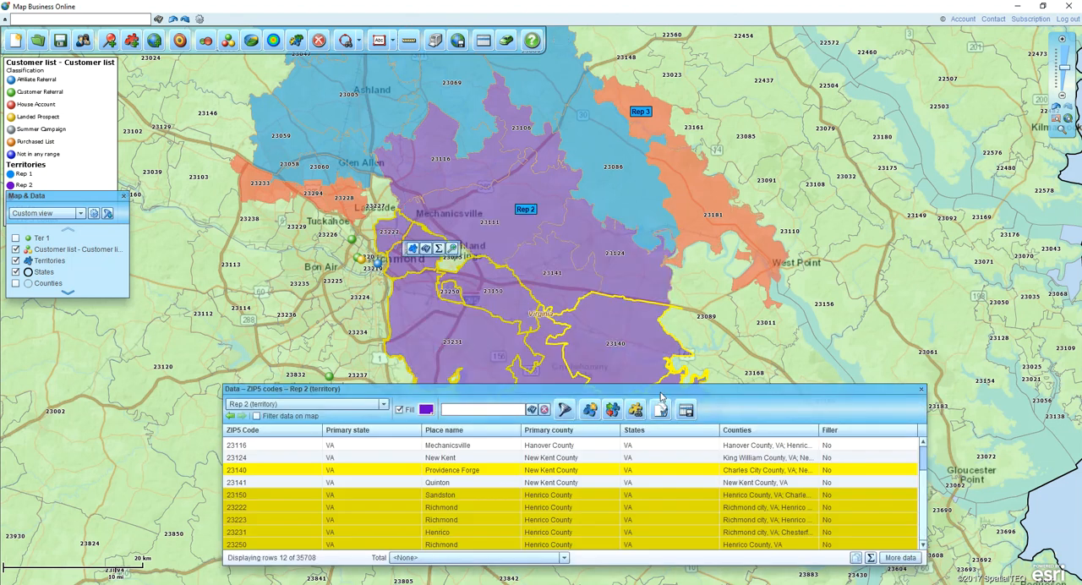
pyautogui.click(921, 390)
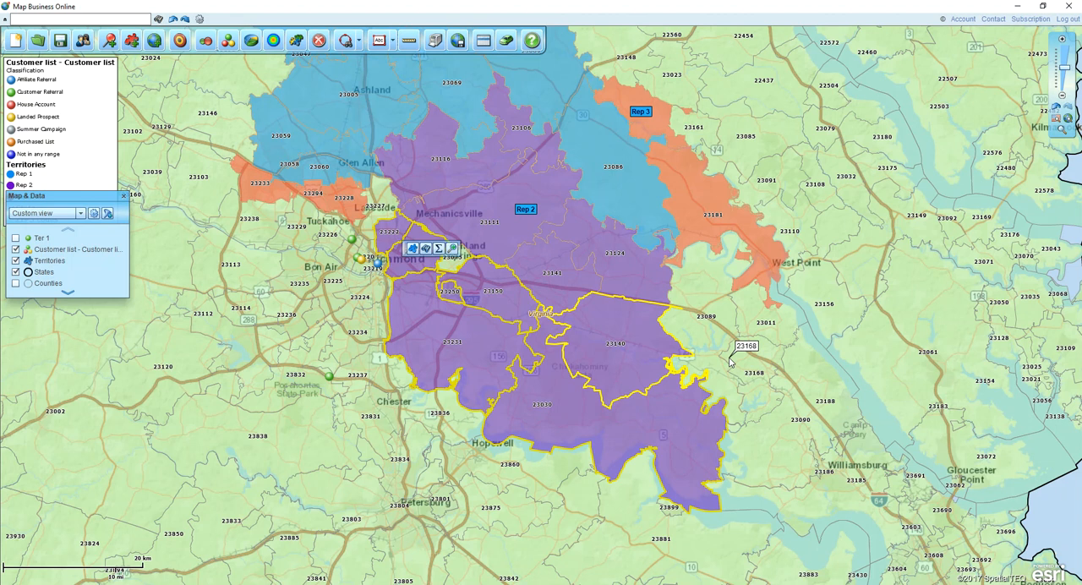
pyautogui.click(353, 45)
pyautogui.click(359, 42)
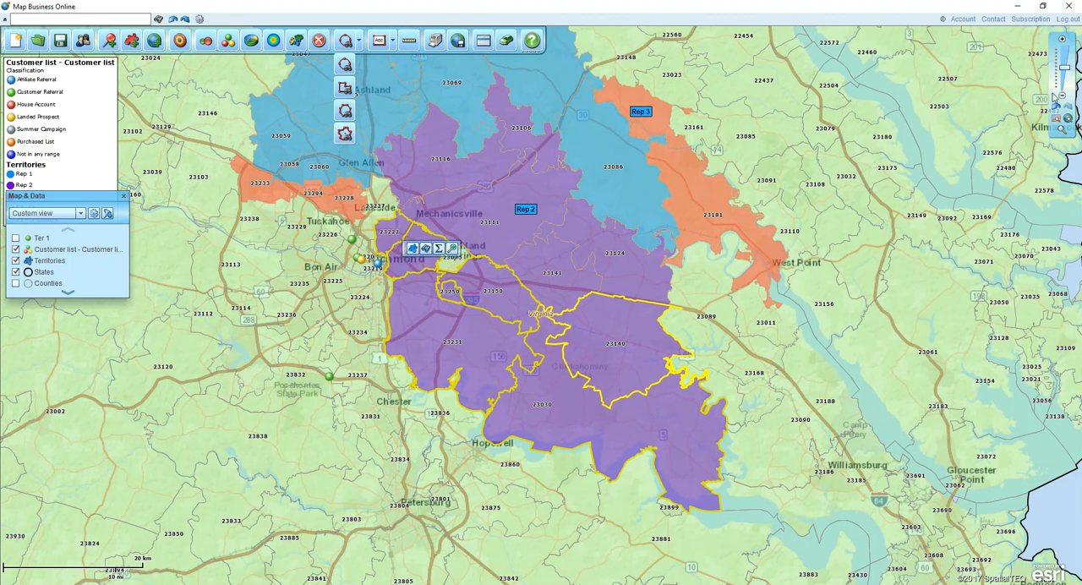
pyautogui.moveTo(1060, 90)
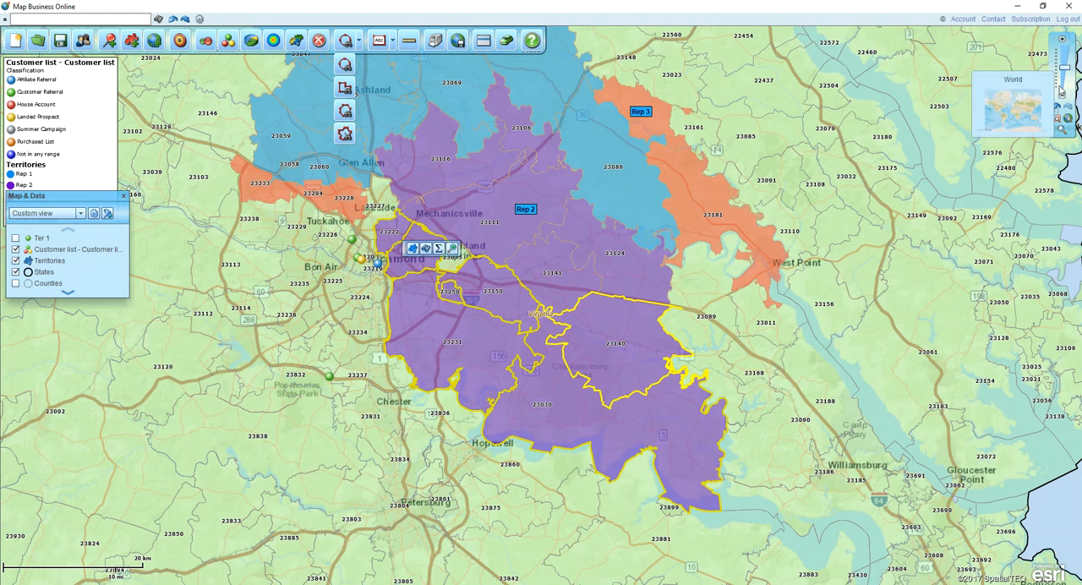
pyautogui.click(1062, 41)
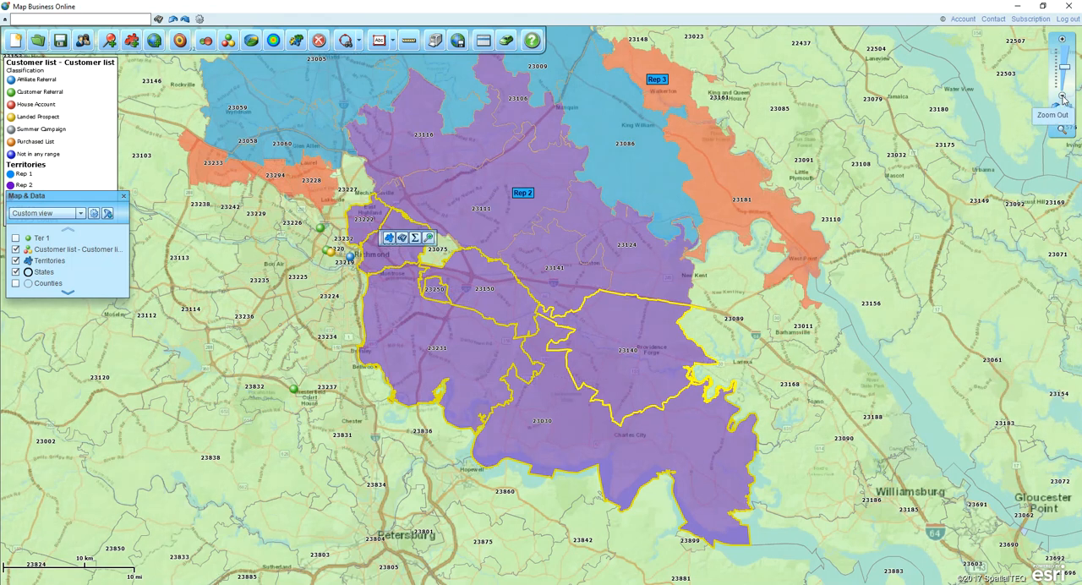
pyautogui.click(1062, 97)
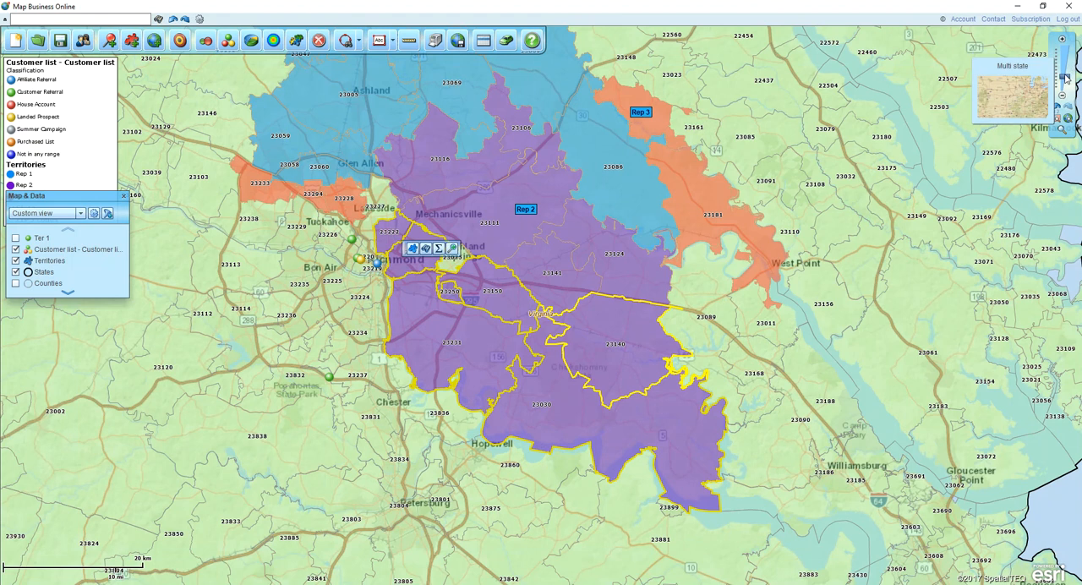
# - Zoom out to the whole USA, zoom in on Massachusetts with box zooming, and leave the zoom mode
pyautogui.click(1065, 77)
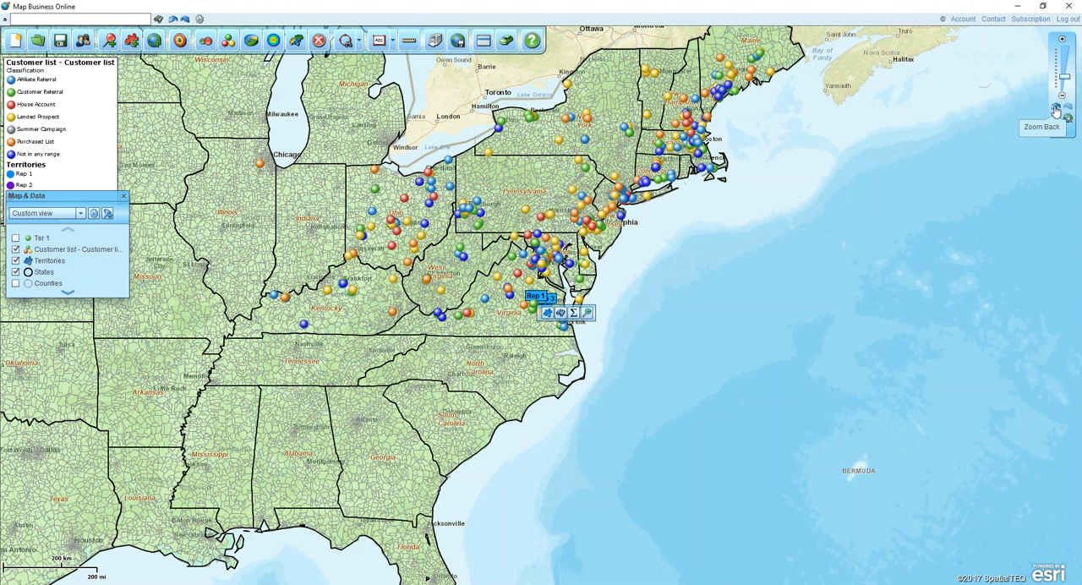
pyautogui.click(1054, 110)
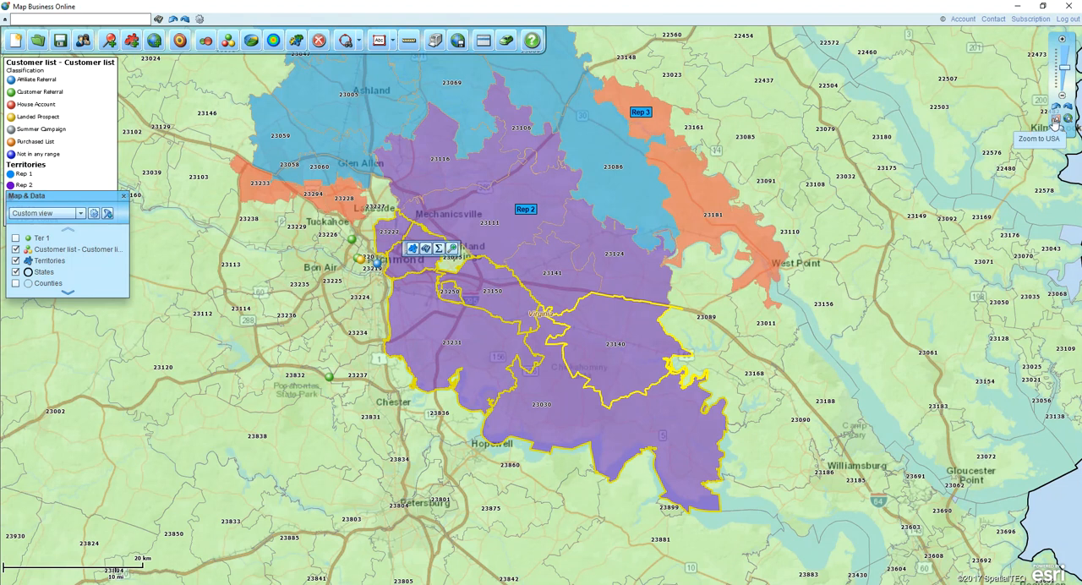
pyautogui.click(1055, 121)
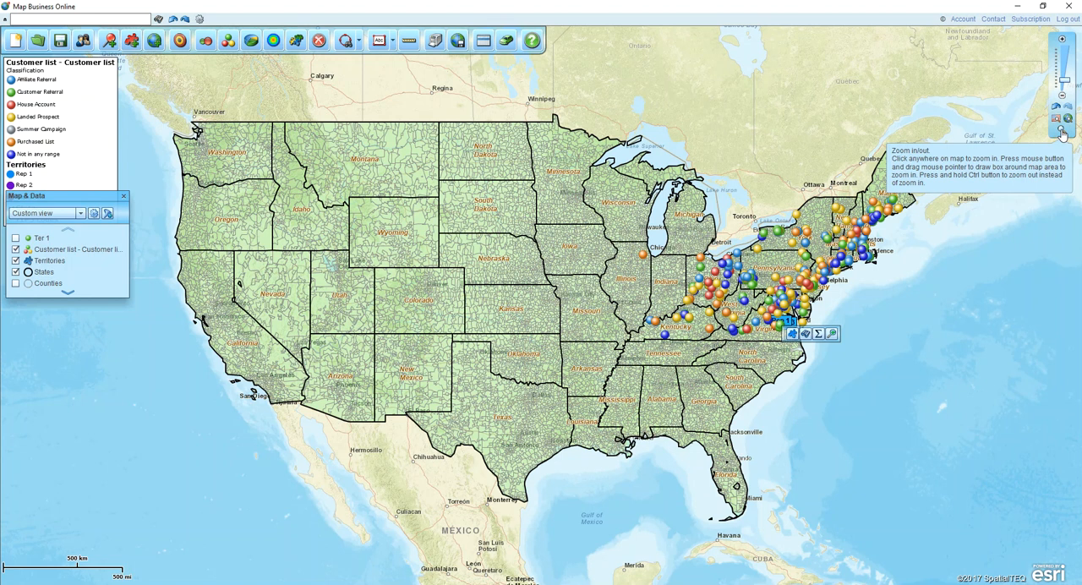
pyautogui.click(1062, 132)
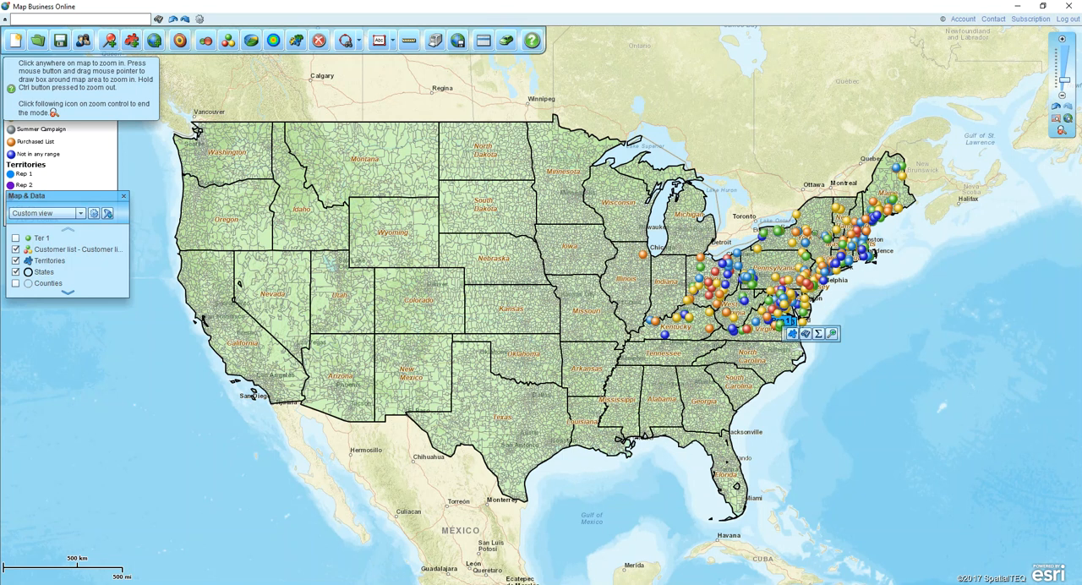
pyautogui.moveTo(808, 224); pyautogui.dragTo(887, 268)
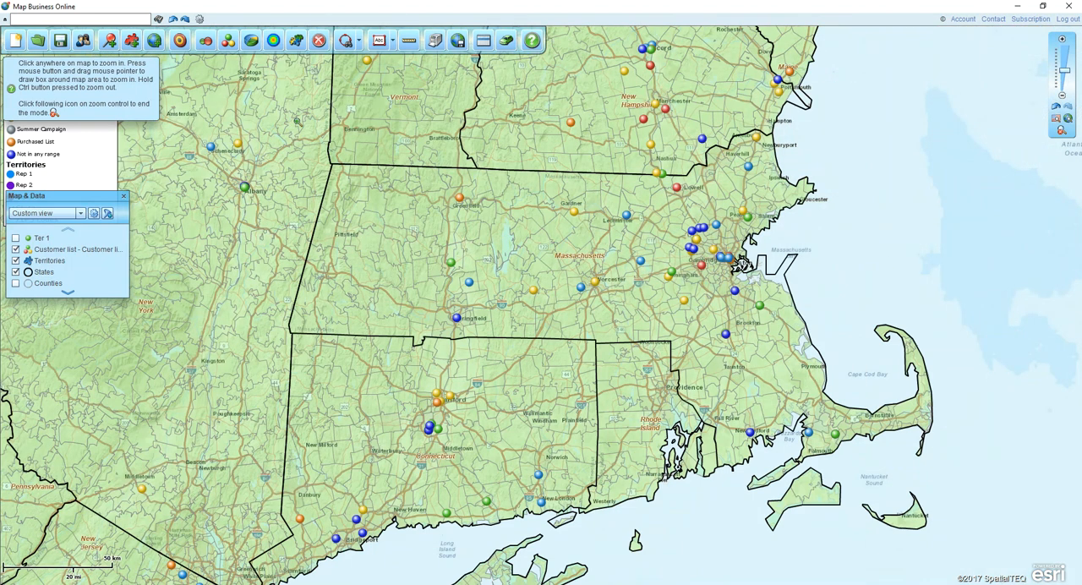
pyautogui.moveTo(274, 111); pyautogui.dragTo(968, 488)
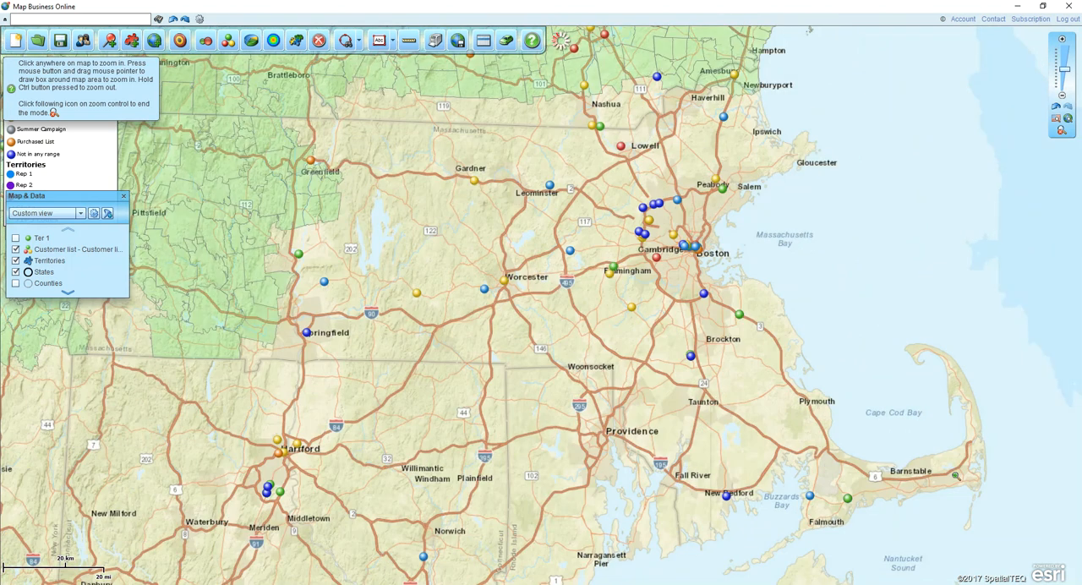
pyautogui.click(1062, 133)
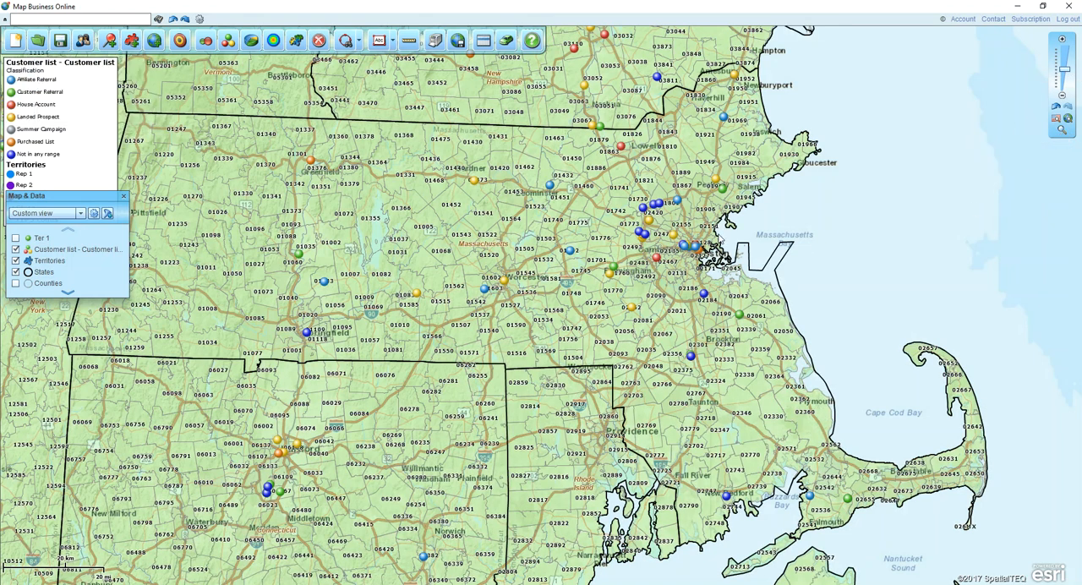
# - Draw a closed polygon search area around northern Massachusetts, following the New Hampshire border and extending past the coast
pyautogui.click(359, 42)
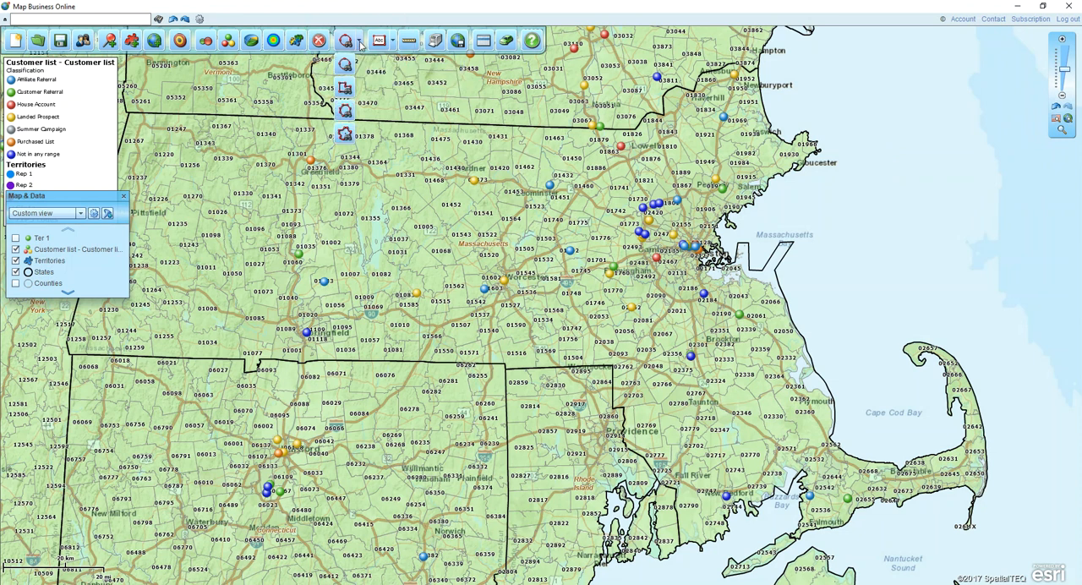
pyautogui.click(345, 87)
pyautogui.moveTo(786, 83)
pyautogui.mouseDown()
pyautogui.moveTo(725, 76)
pyautogui.moveTo(639, 135)
pyautogui.mouseUp()
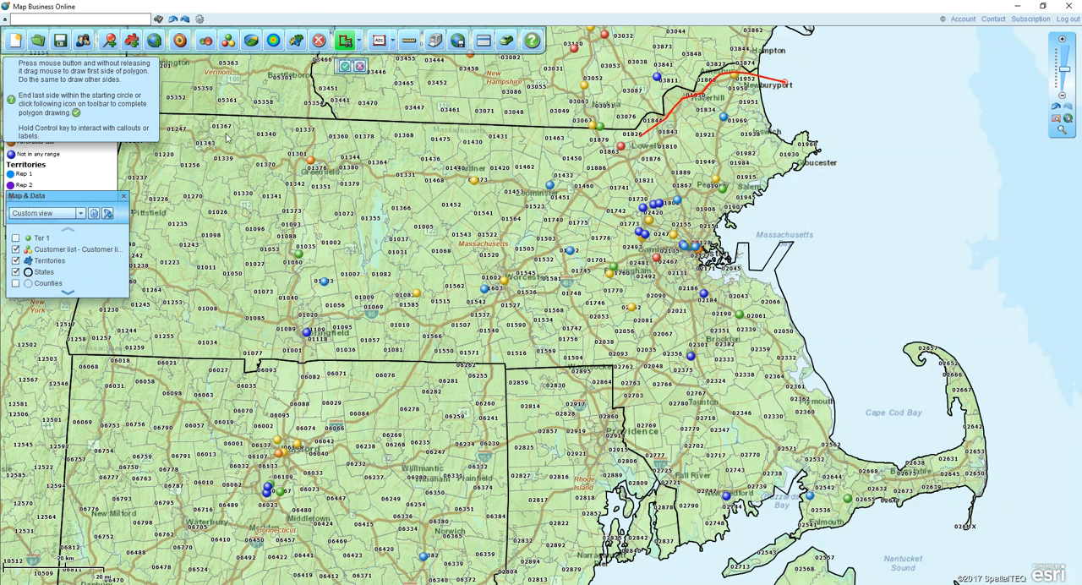
pyautogui.click(183, 125)
pyautogui.click(182, 208)
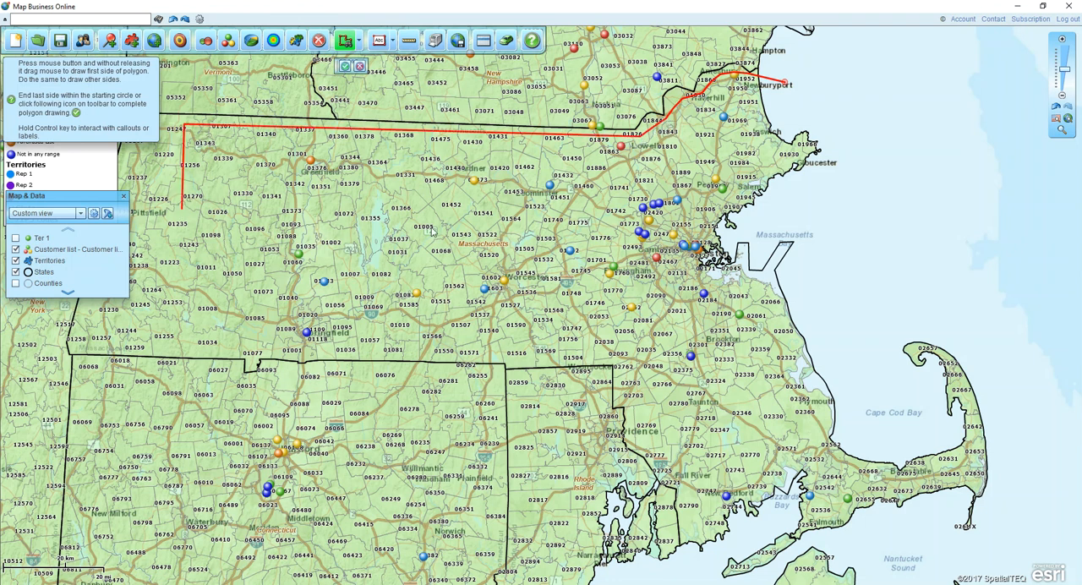
pyautogui.click(826, 234)
pyautogui.click(851, 127)
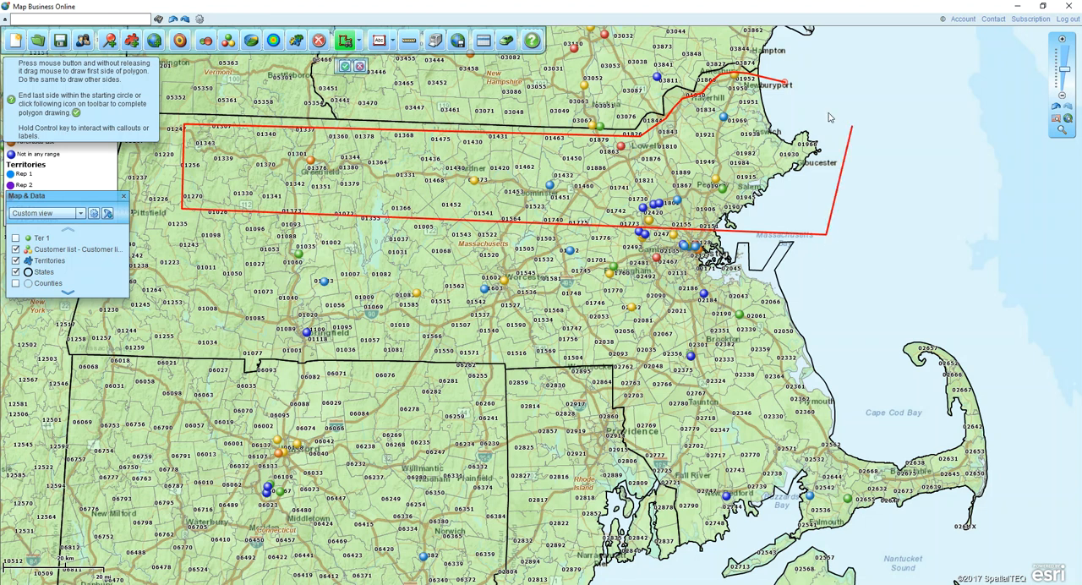
pyautogui.click(786, 84)
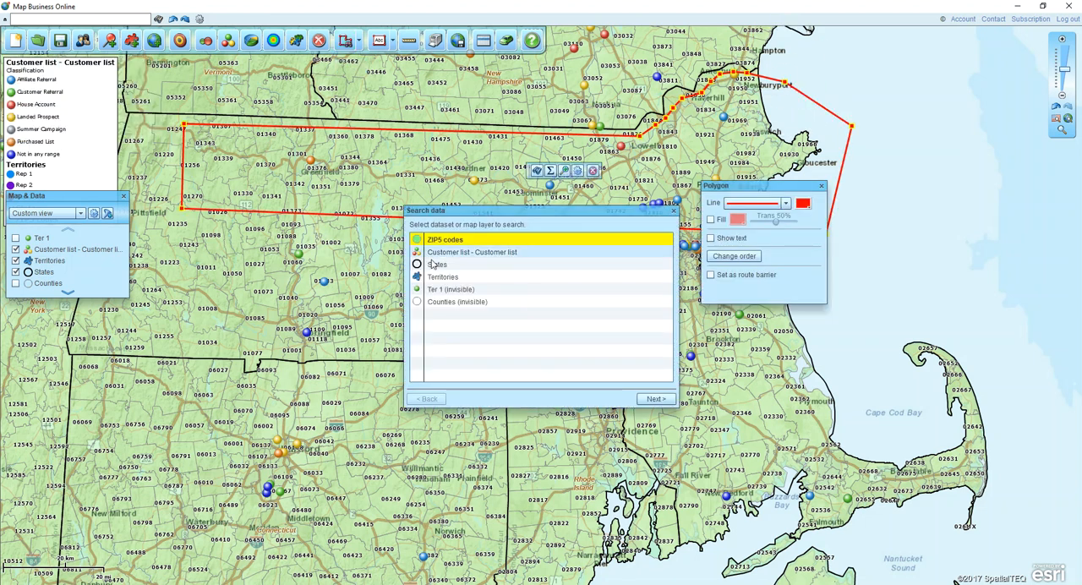
# - Create a new territory named MA North from the ZIP5 codes found in the polygon
pyautogui.click(538, 241)
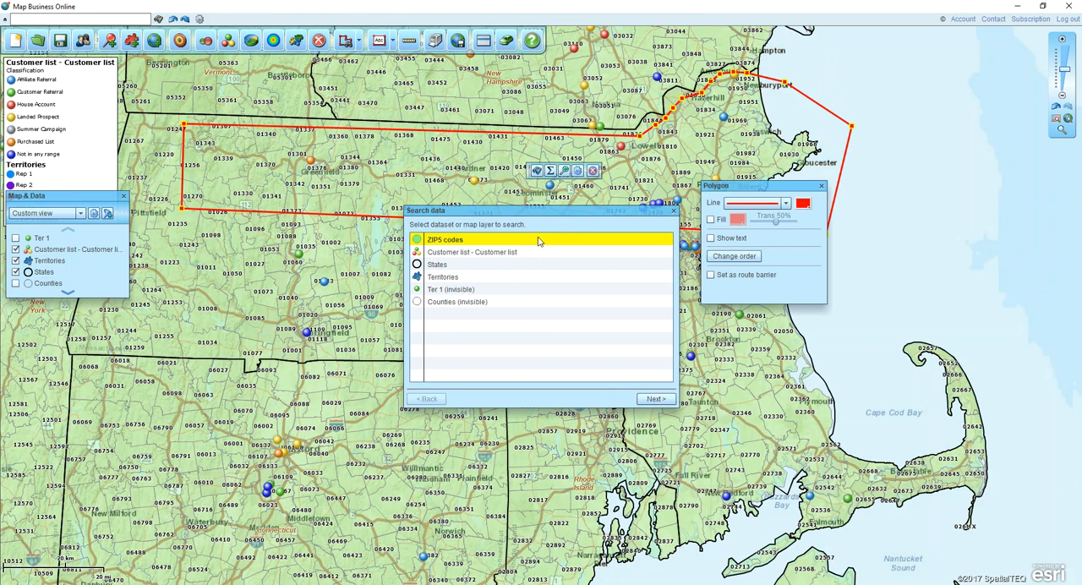
pyautogui.click(514, 254)
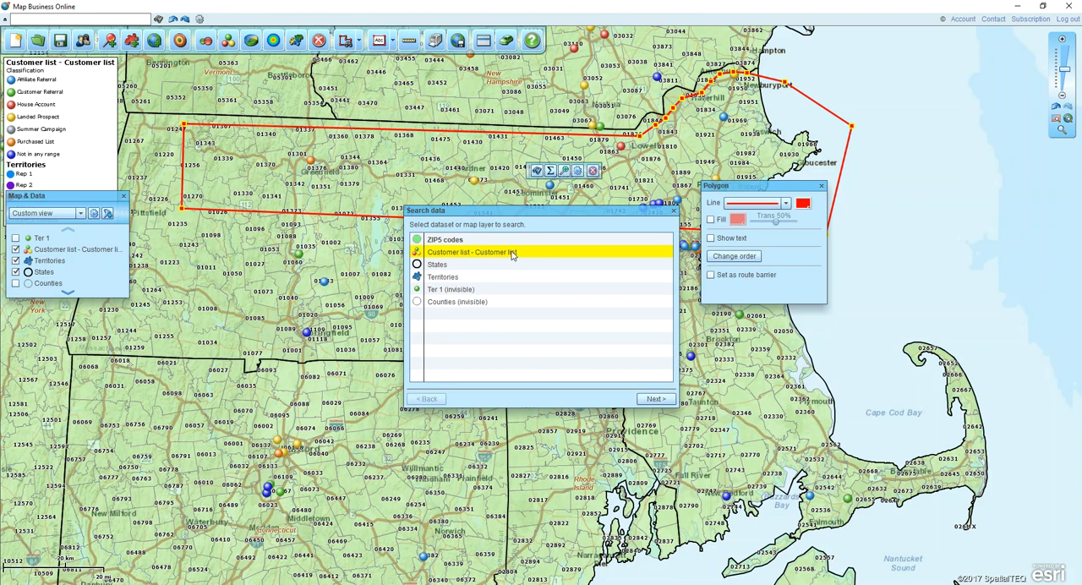
pyautogui.click(505, 242)
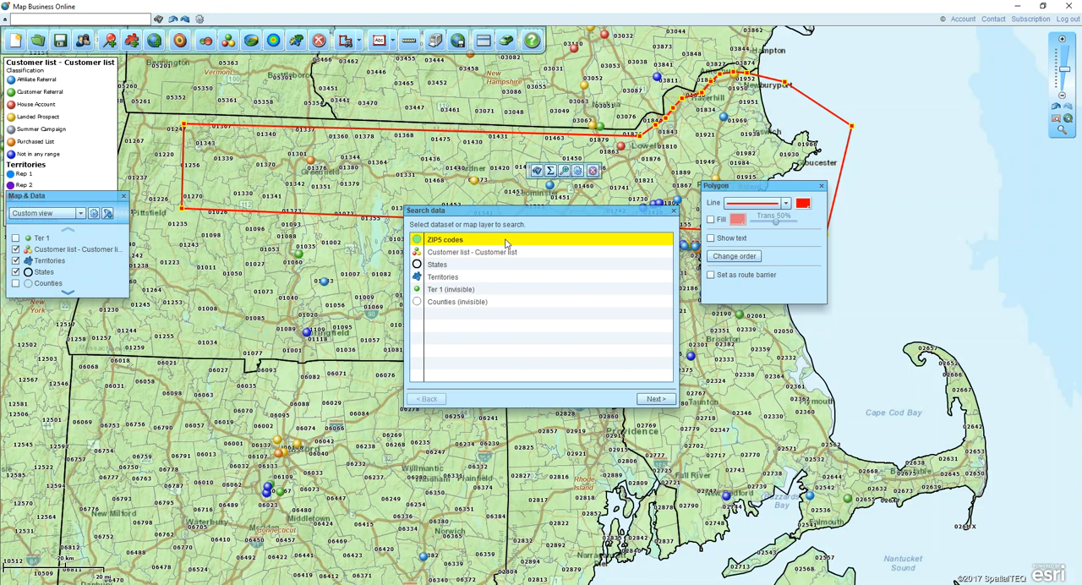
pyautogui.click(644, 399)
pyautogui.click(578, 240)
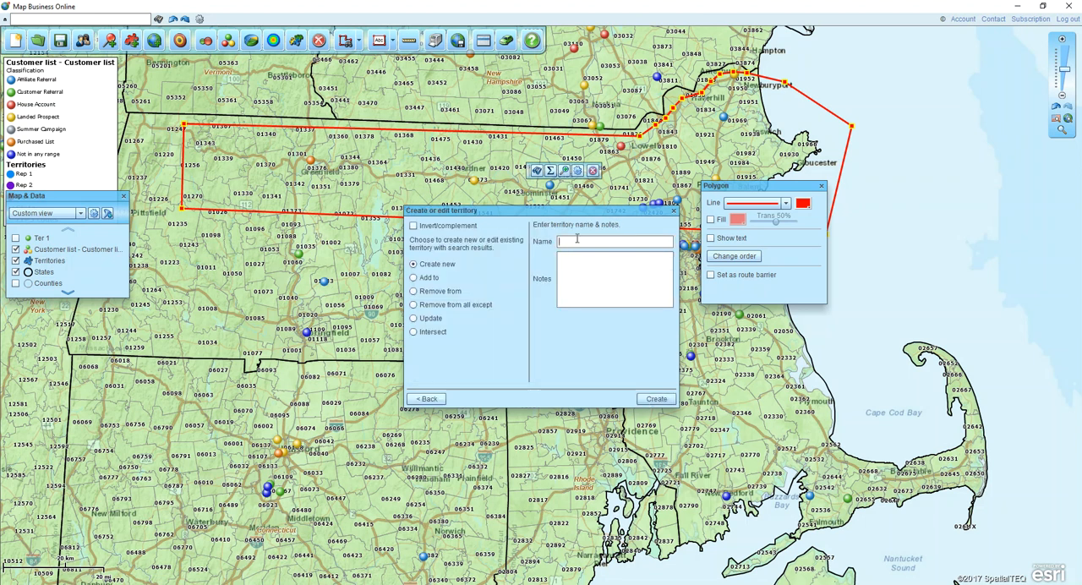
pyautogui.write('MA New')
pyautogui.click(649, 398)
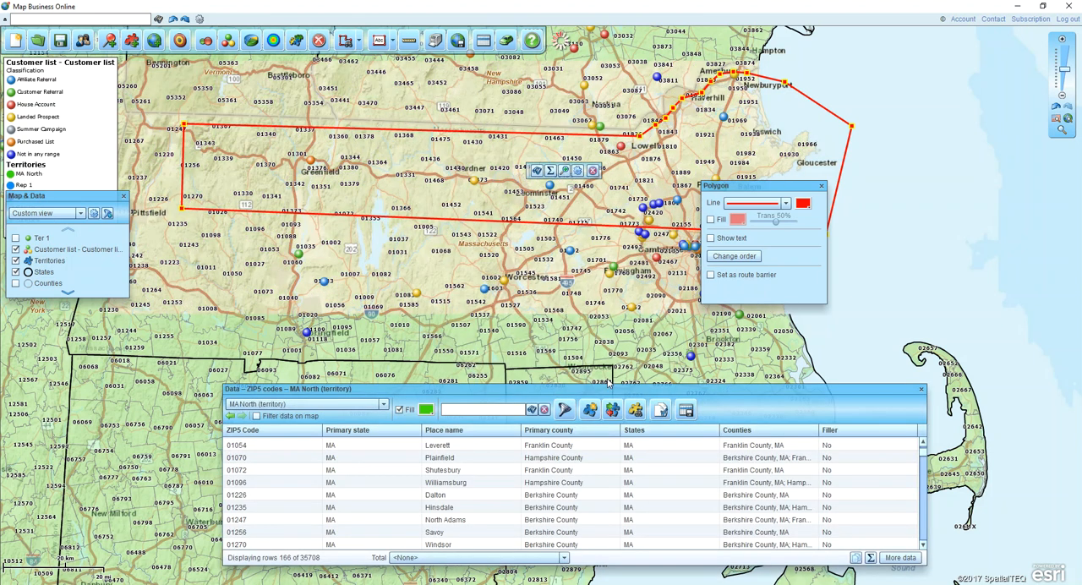
# - Close the MA North data window and remove the search polygon from the map
pyautogui.click(425, 411)
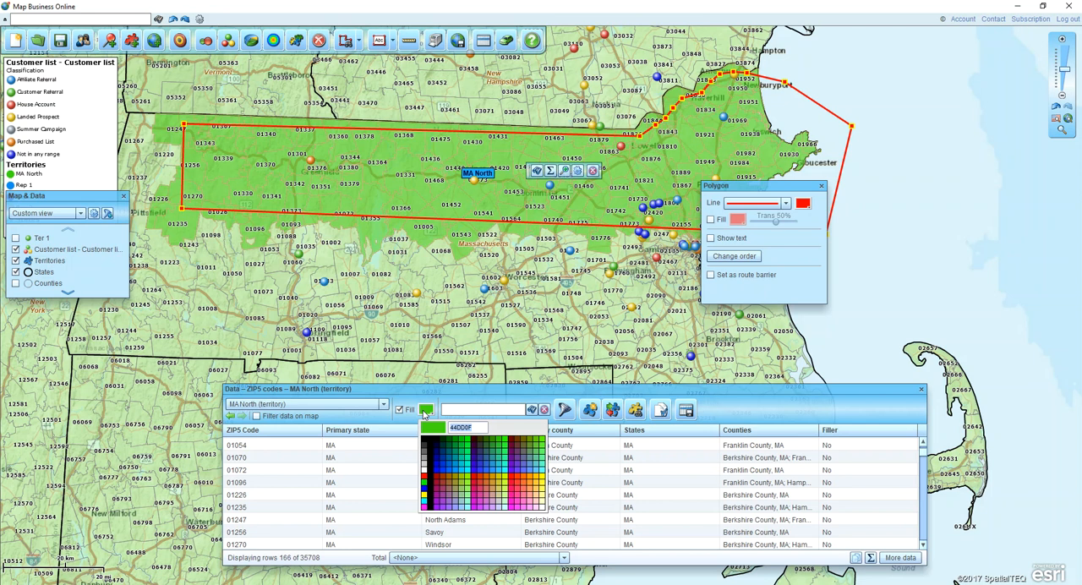
pyautogui.click(920, 390)
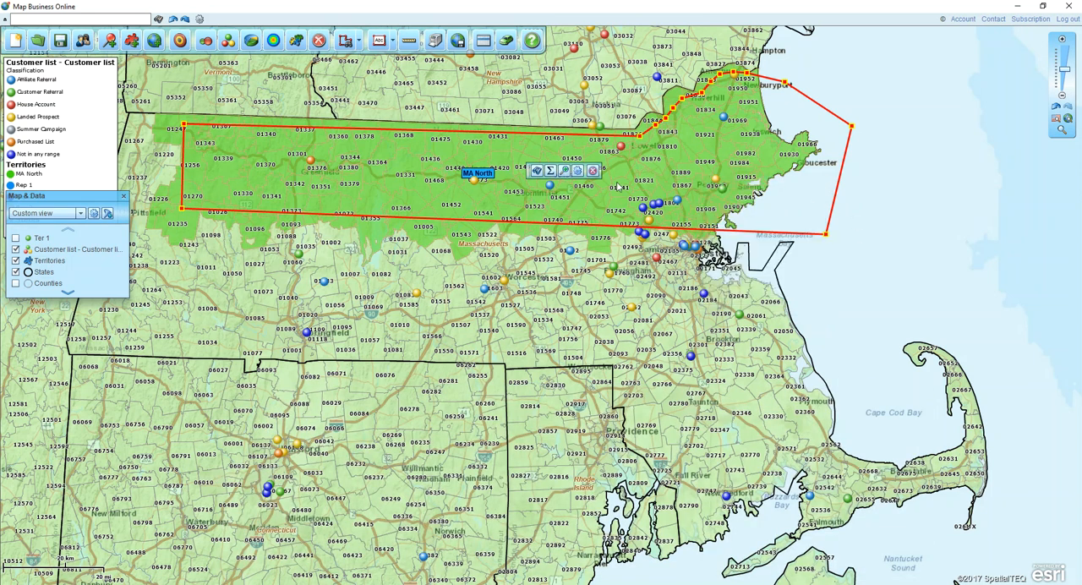
pyautogui.click(592, 171)
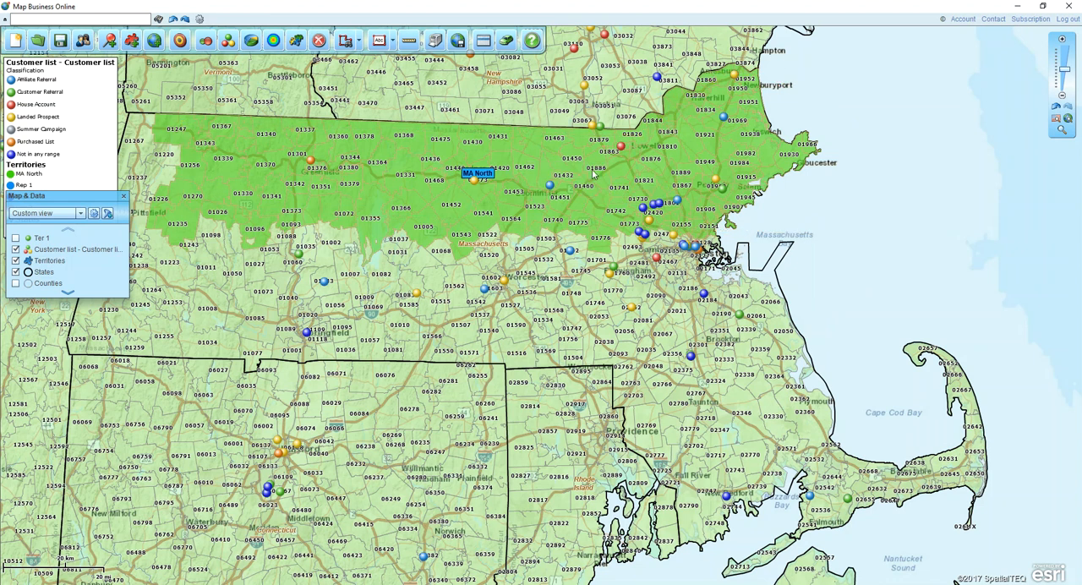
# - Outline southern Massachusetts and Cape Cod with a freeform search area and create a new territory named MA South from its ZIP5 codes
pyautogui.click(359, 43)
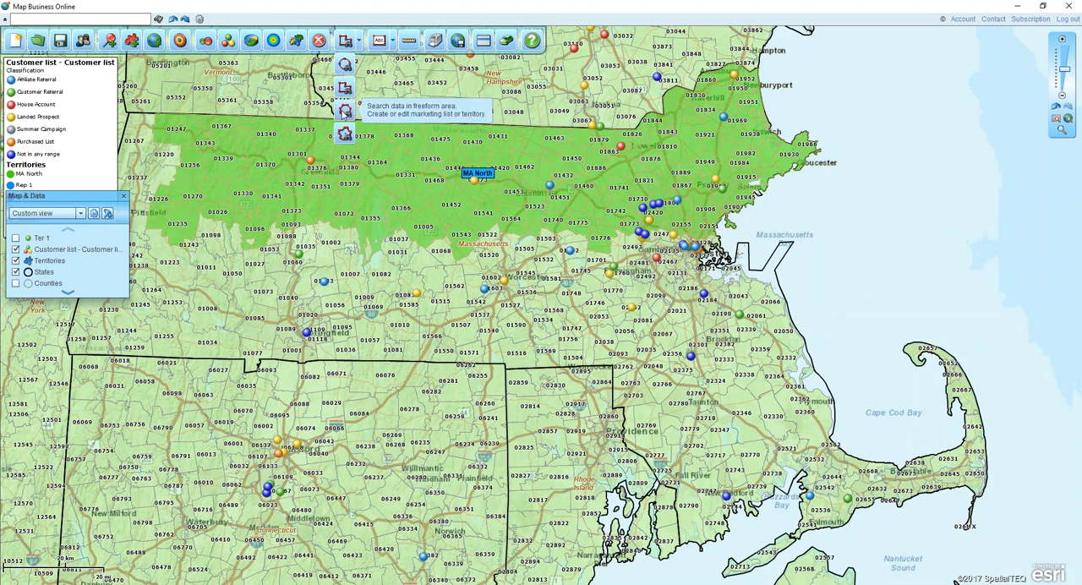
pyautogui.click(345, 111)
pyautogui.moveTo(169, 262)
pyautogui.mouseDown()
pyautogui.moveTo(160, 334)
pyautogui.moveTo(582, 345)
pyautogui.moveTo(666, 423)
pyautogui.moveTo(728, 558)
pyautogui.moveTo(1027, 448)
pyautogui.moveTo(842, 333)
pyautogui.moveTo(744, 294)
pyautogui.moveTo(683, 245)
pyautogui.moveTo(456, 270)
pyautogui.moveTo(302, 245)
pyautogui.moveTo(167, 265)
pyautogui.mouseUp()
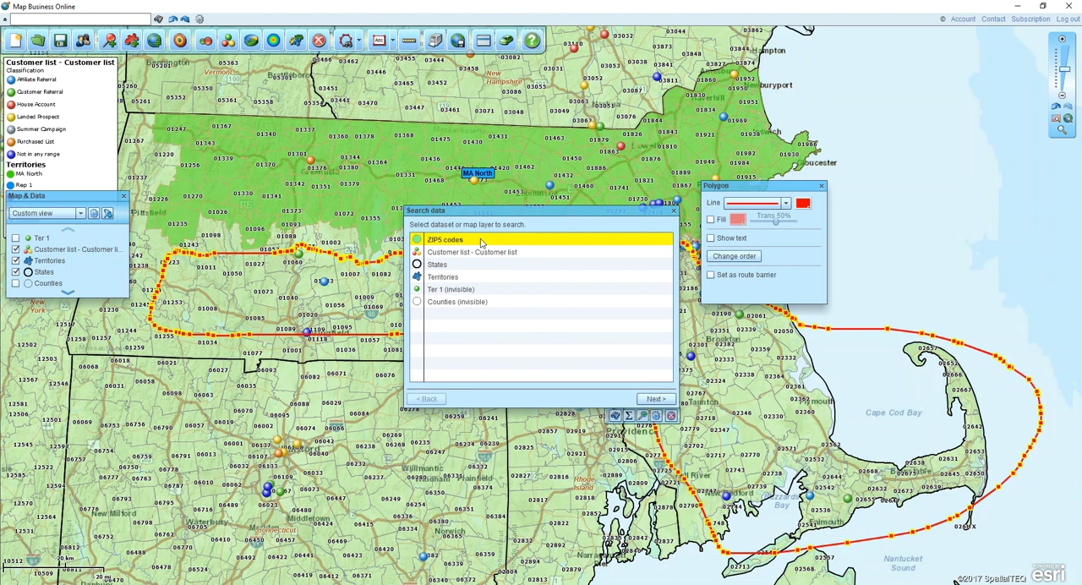
pyautogui.click(658, 399)
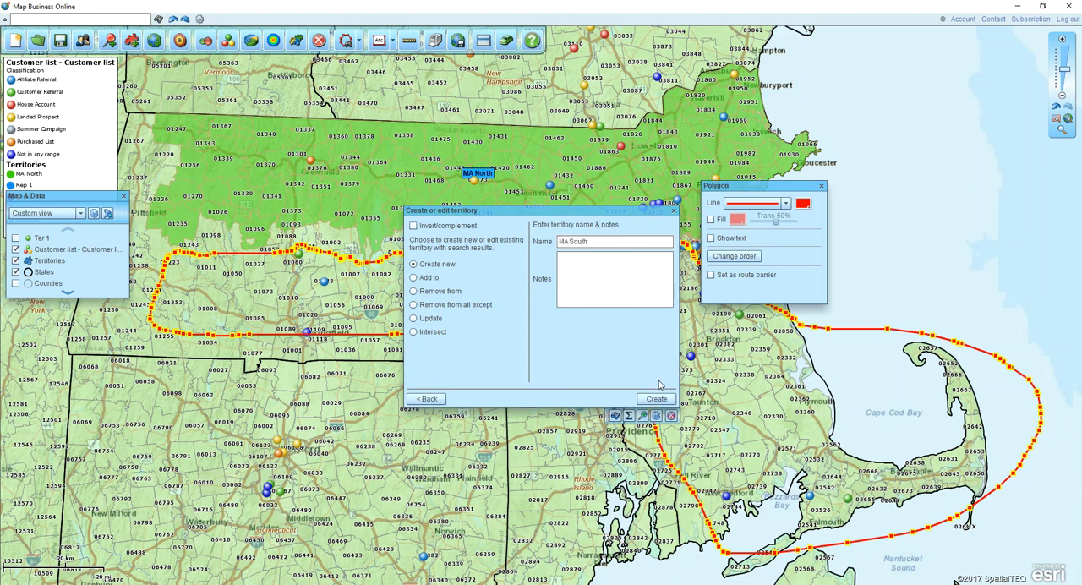
pyautogui.click(656, 398)
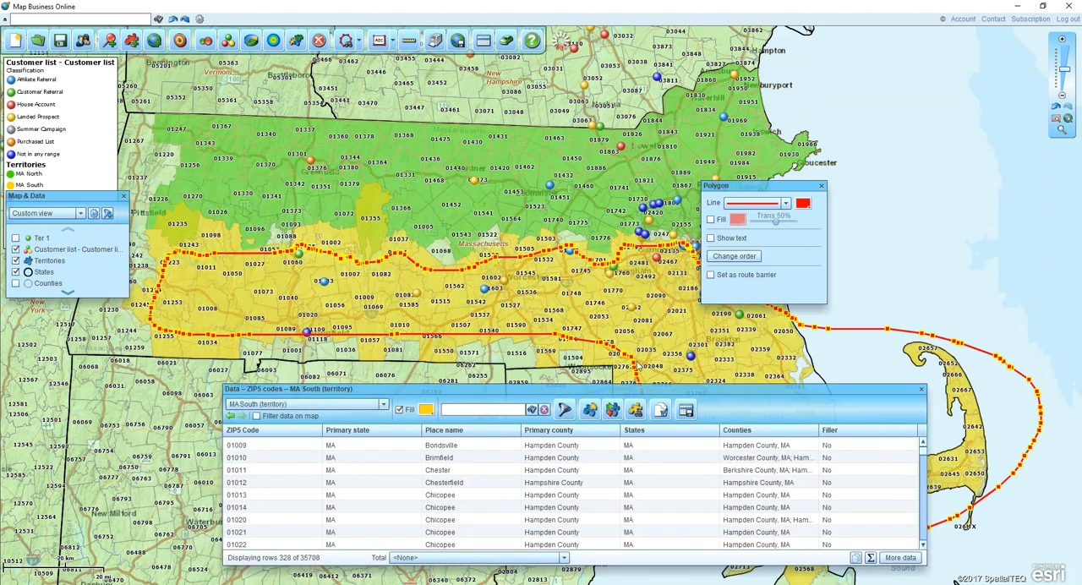
# - Change the MA South territory's fill color to blue 0033FF and close its data window
pyautogui.click(426, 409)
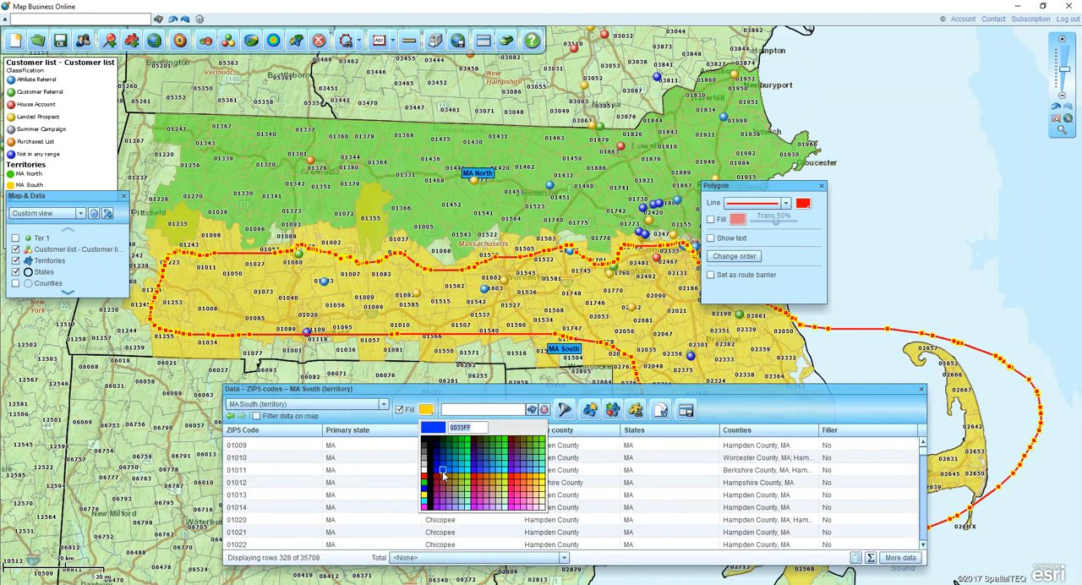
pyautogui.click(442, 471)
pyautogui.click(919, 388)
# - Remove the freeform search outline and move the MA South and MA North labels close to the boundary between the two territories
pyautogui.click(821, 185)
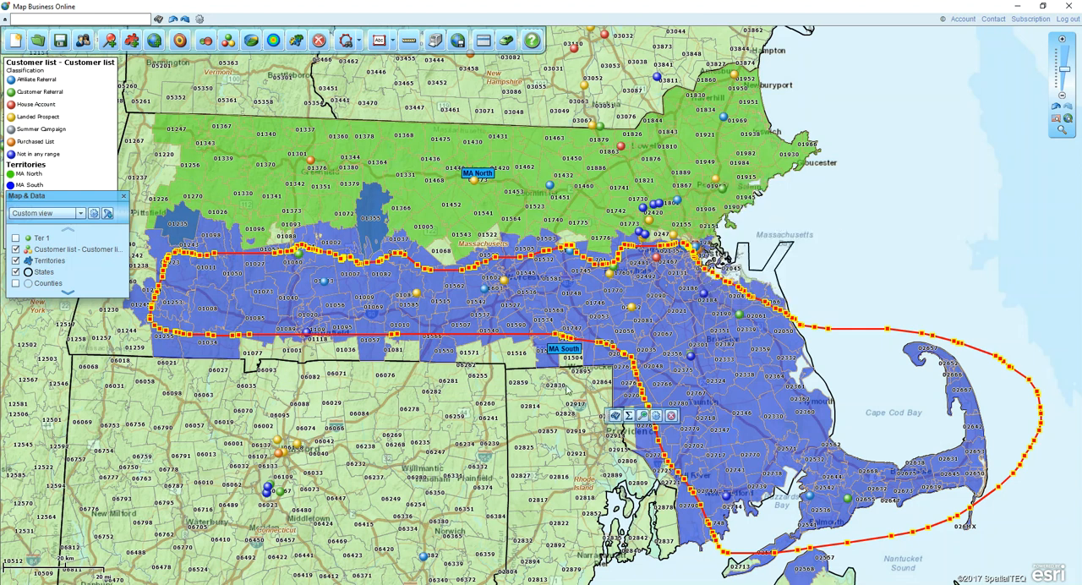
pyautogui.click(667, 415)
pyautogui.moveTo(562, 351); pyautogui.dragTo(565, 270)
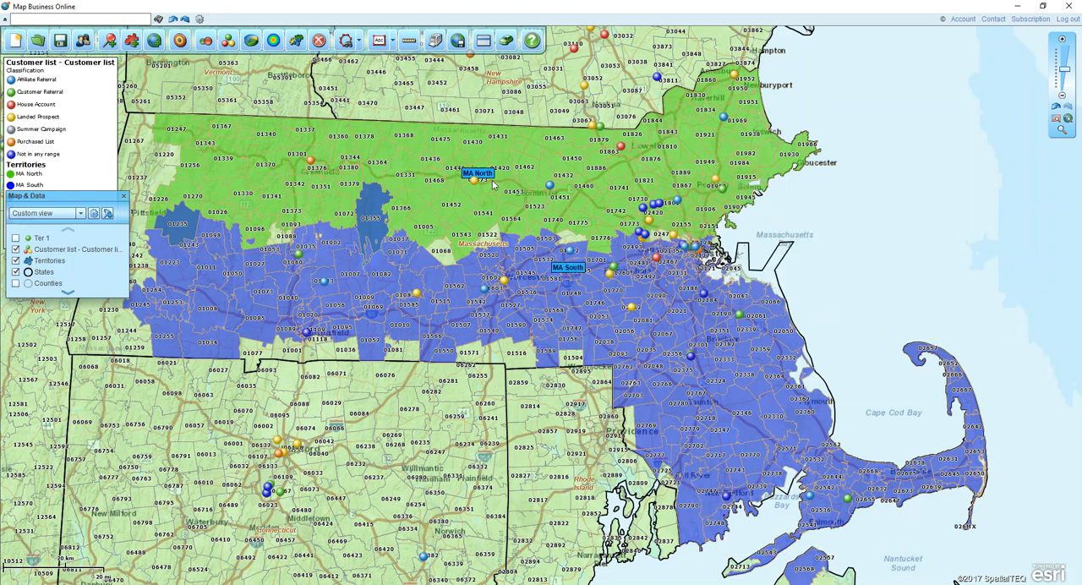
pyautogui.moveTo(481, 179); pyautogui.dragTo(574, 222)
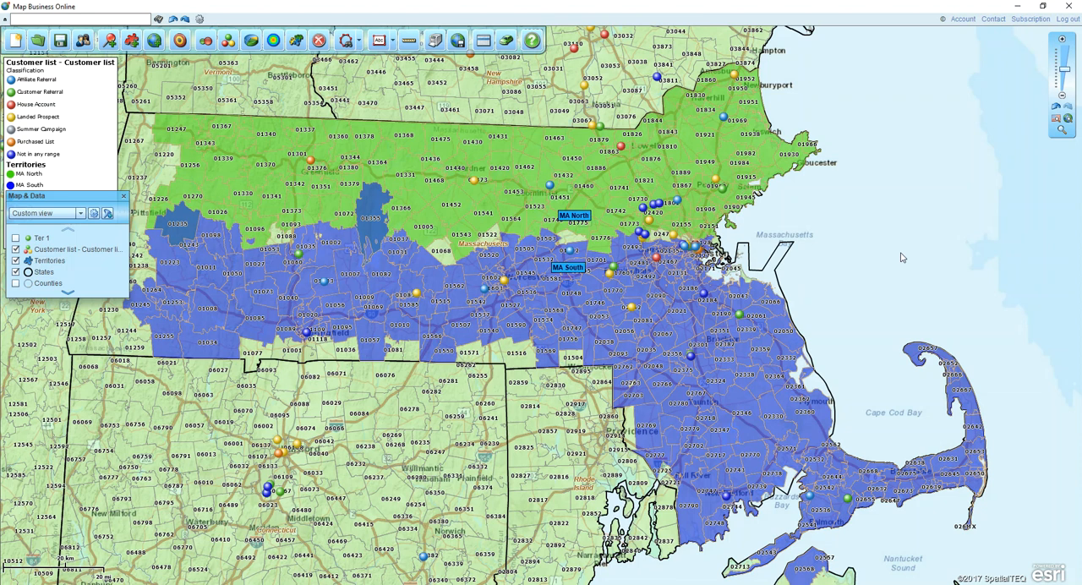
# - Expand the callout of the Landed Prospect customer in Westminster to view its details, and close it
pyautogui.click(474, 181)
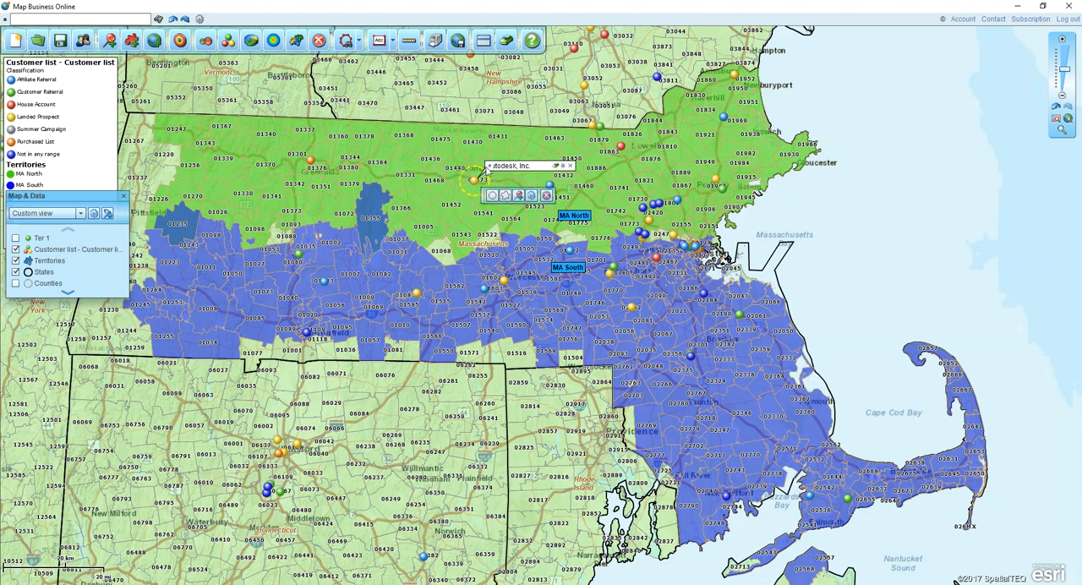
pyautogui.moveTo(488, 169)
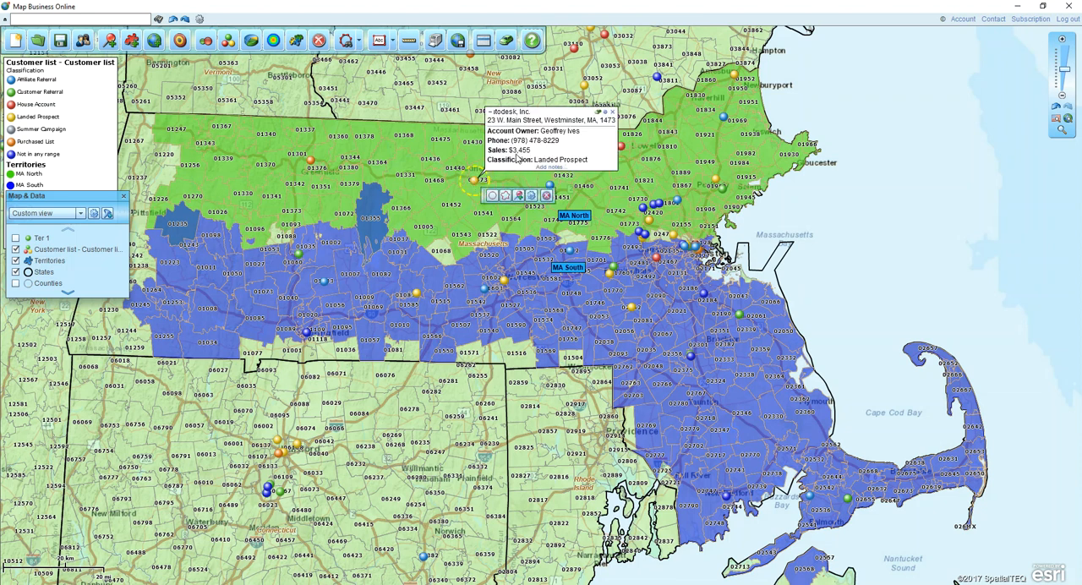
pyautogui.click(613, 113)
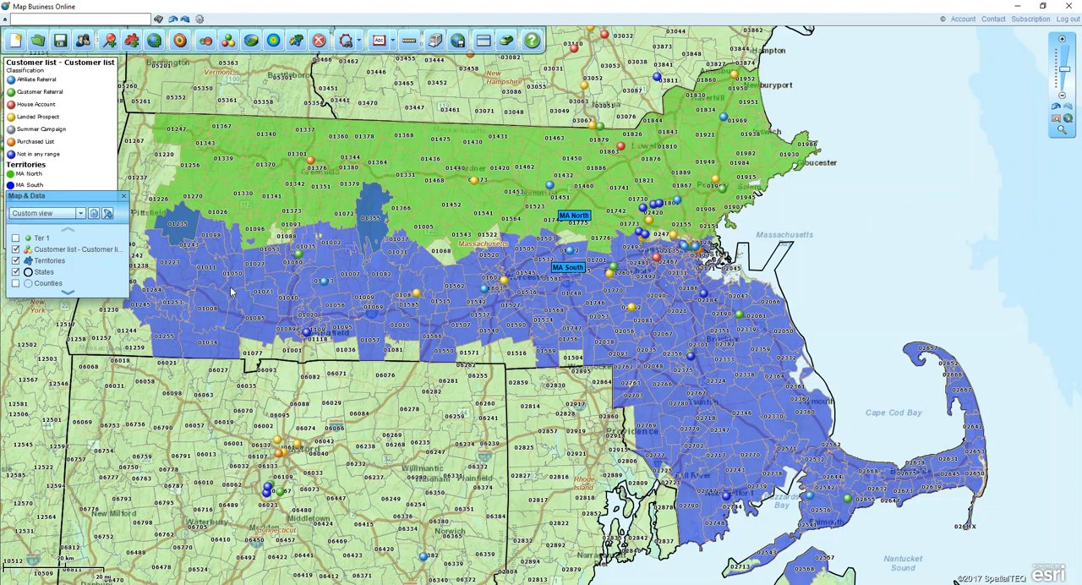
# - Set the box color of the Territories layer's custom labels to white FFFFFF
pyautogui.moveTo(93, 199); pyautogui.dragTo(117, 273)
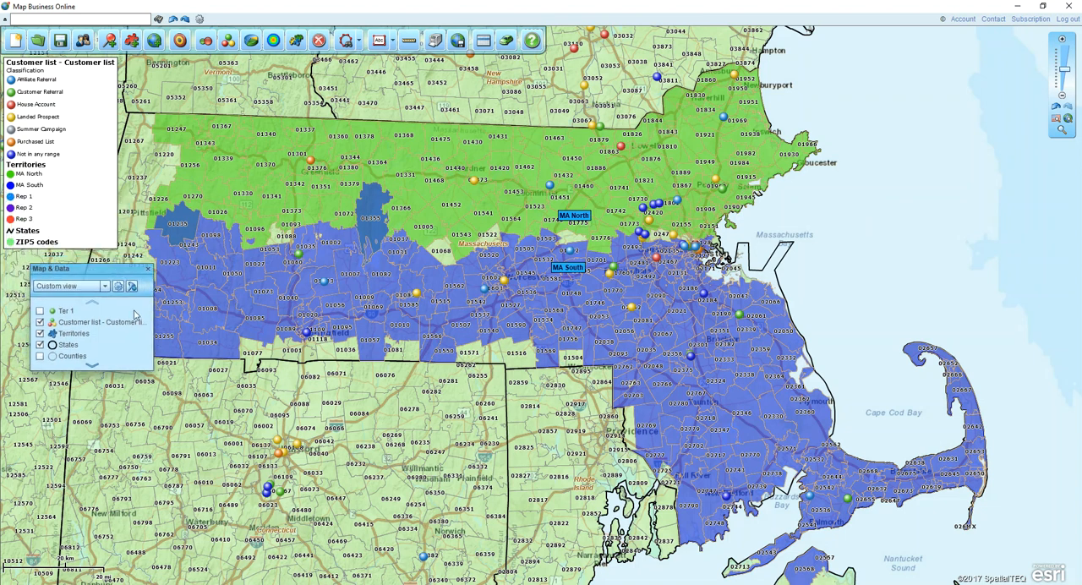
pyautogui.moveTo(114, 334)
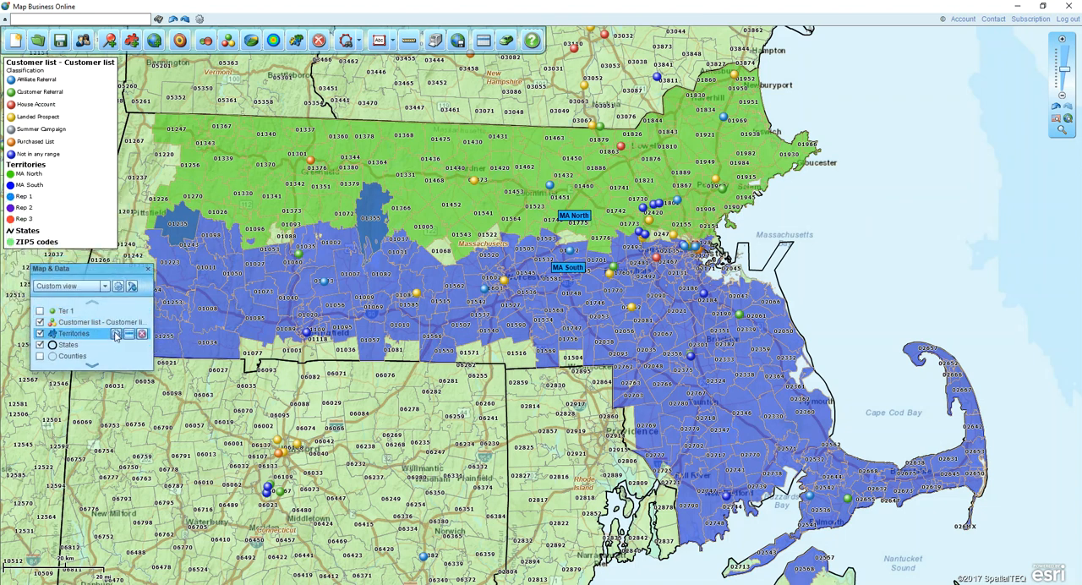
pyautogui.click(115, 335)
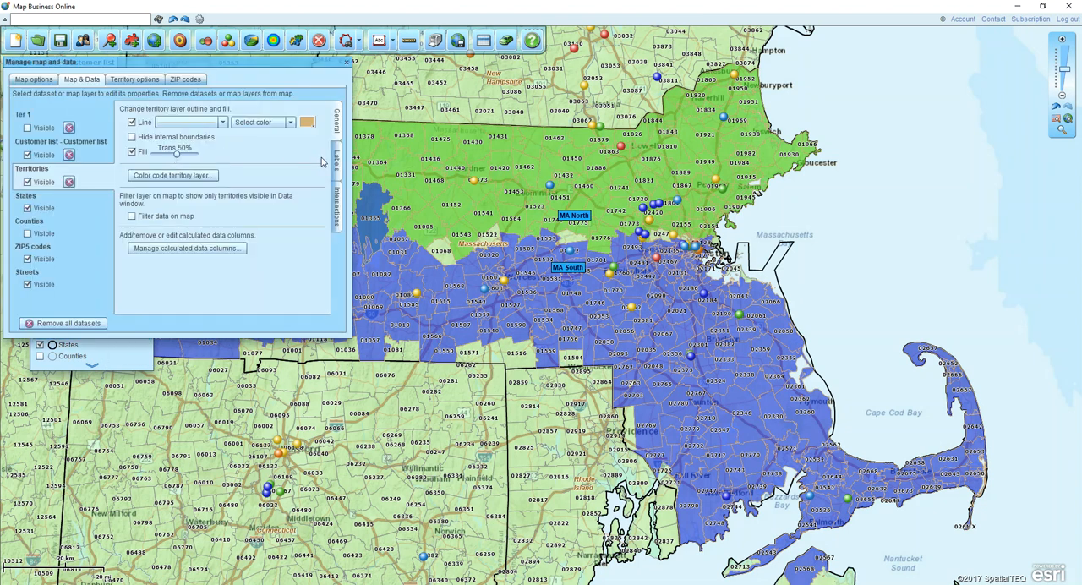
pyautogui.click(336, 164)
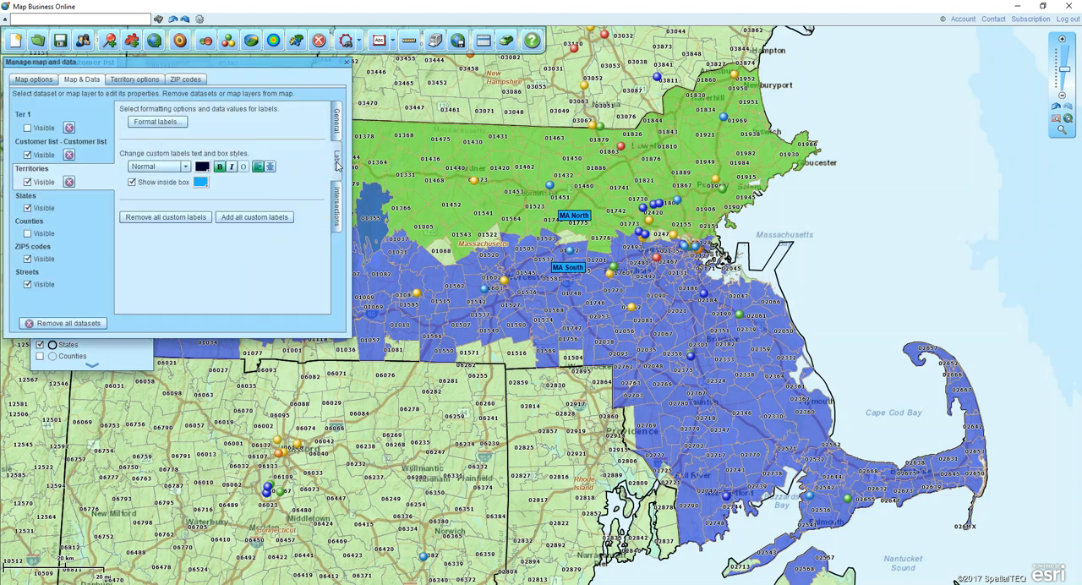
pyautogui.click(201, 182)
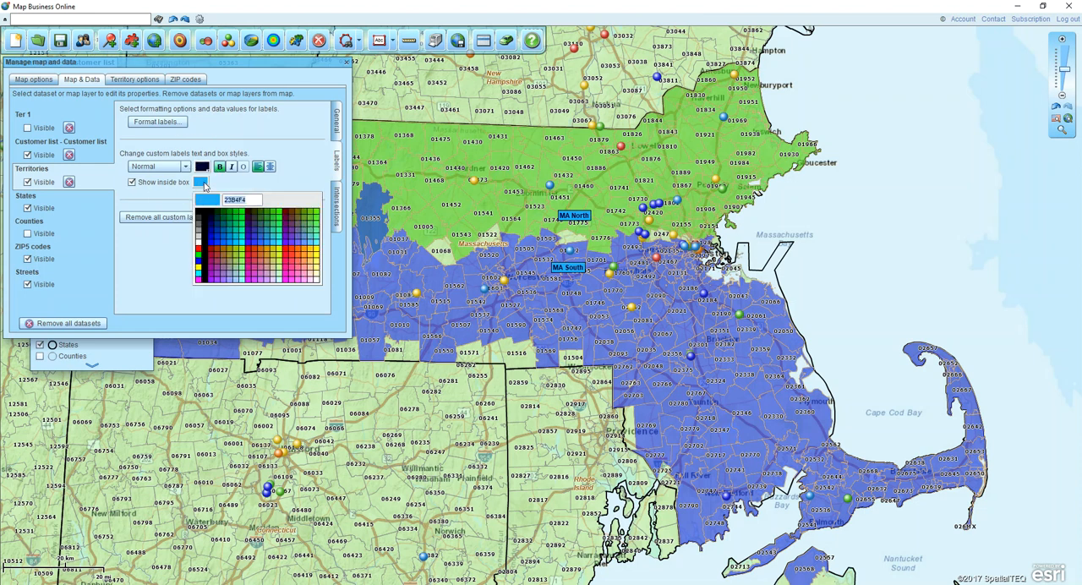
pyautogui.click(197, 243)
# - Add a first data line to the territory labels showing the Customer list Count with the prefix "Number of Customers"
pyautogui.click(157, 122)
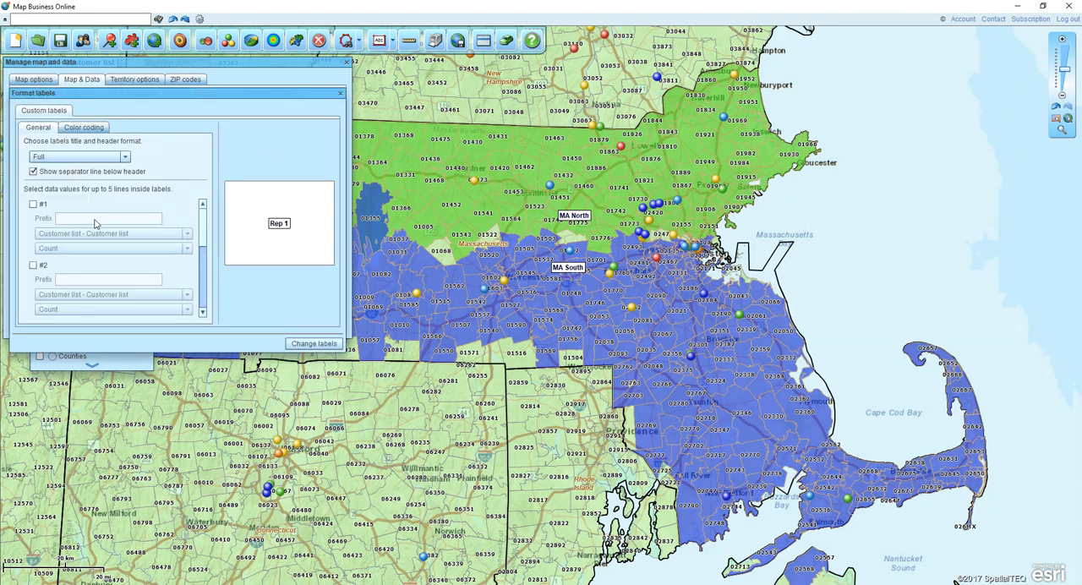
pyautogui.click(33, 204)
pyautogui.press('ctrl')
pyautogui.press('ctrl')
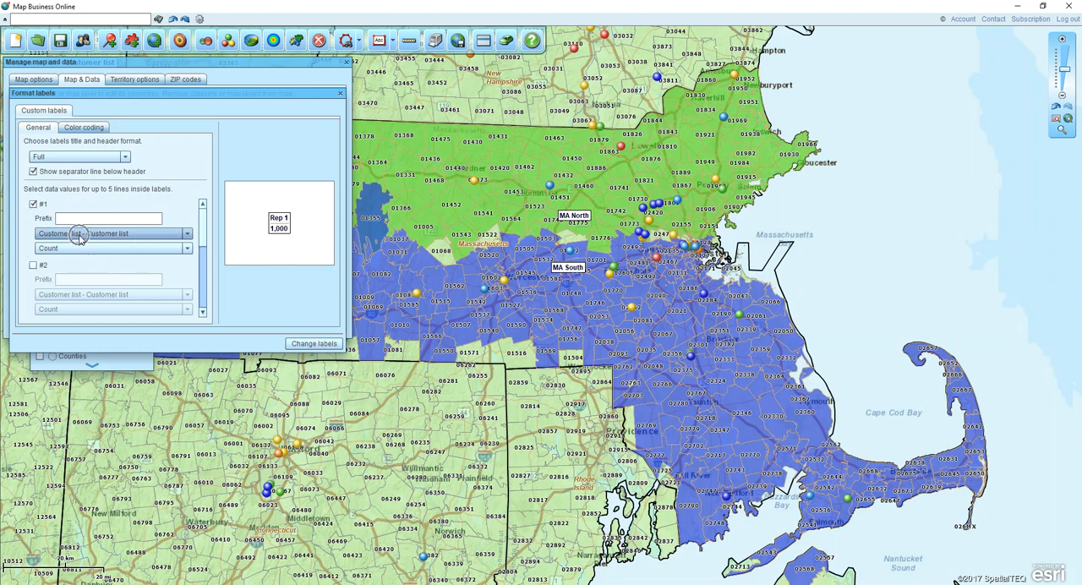
pyautogui.click(69, 219)
pyautogui.write('Numb')
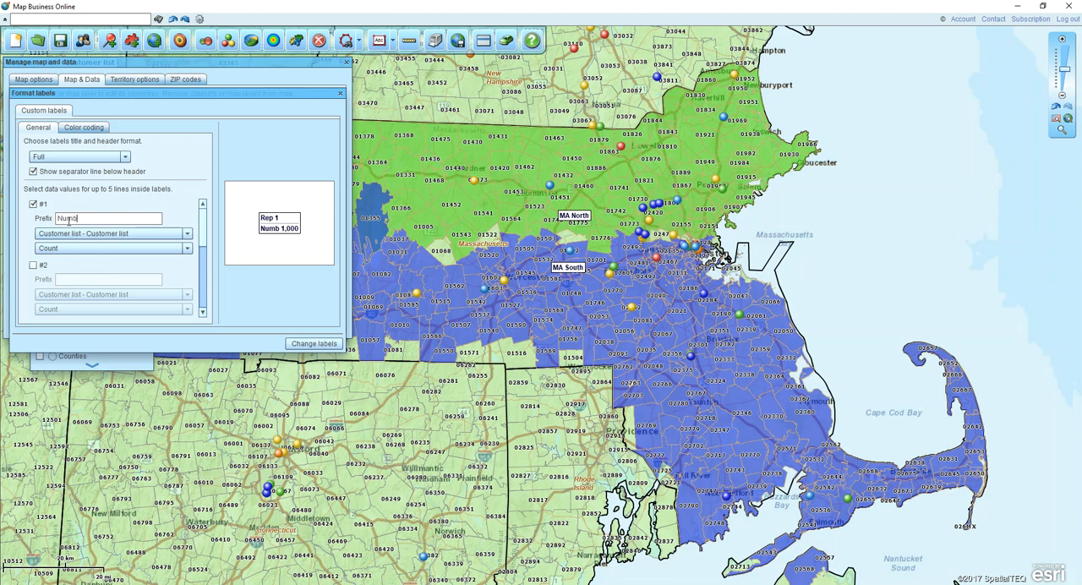
pyautogui.write('er of Cusotmer')
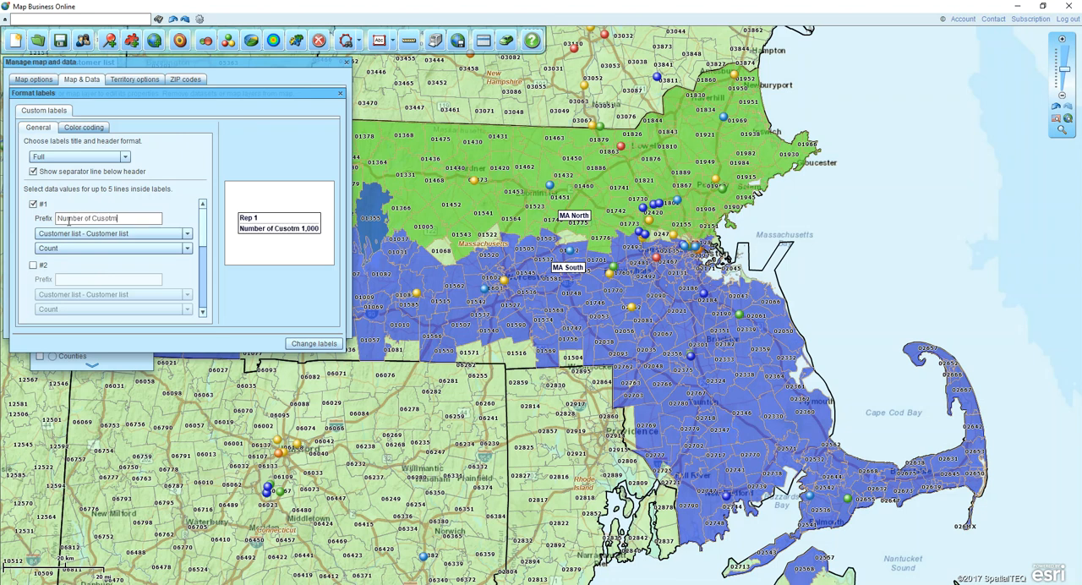
pyautogui.press('BackSpace')
pyautogui.press('BackSpace')
pyautogui.press('BackSpace')
pyautogui.press('BackSpace')
pyautogui.press('BackSpace')
pyautogui.write('tomers')
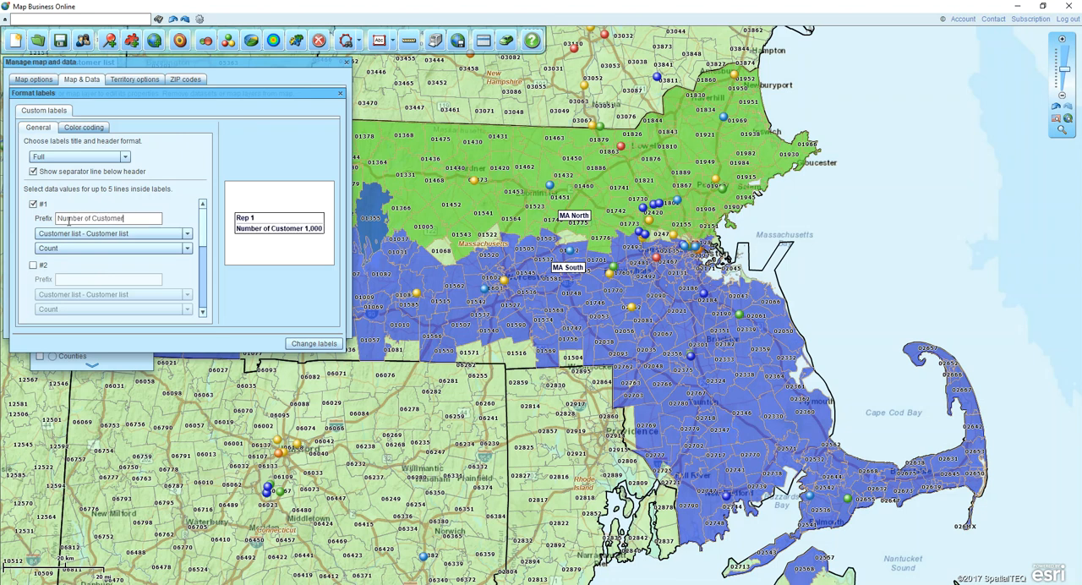
# - Add a second label line showing Sales: Total from the Customer list with the prefix "Sales:"
pyautogui.click(32, 265)
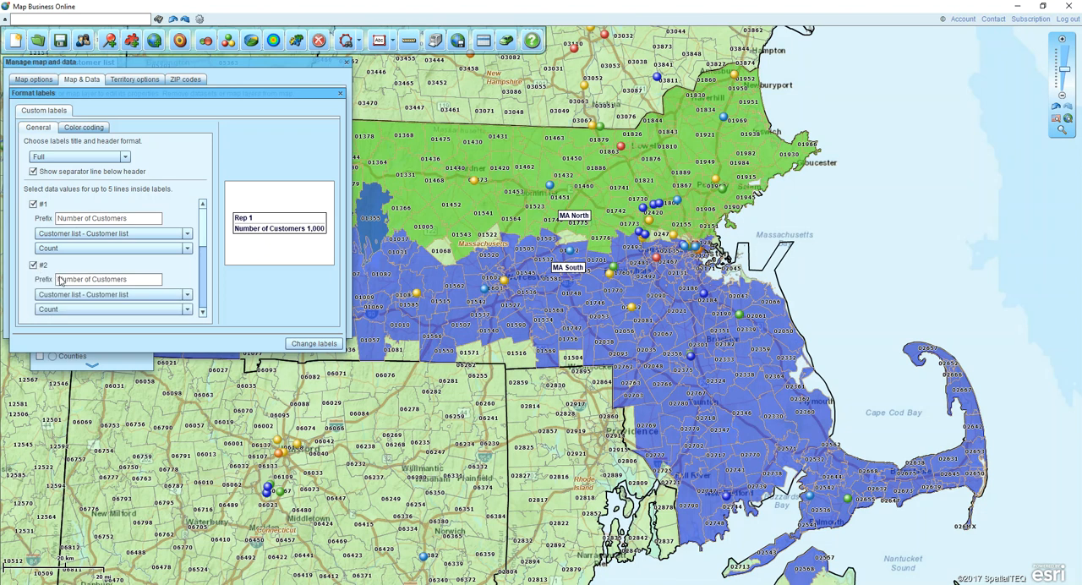
pyautogui.click(118, 309)
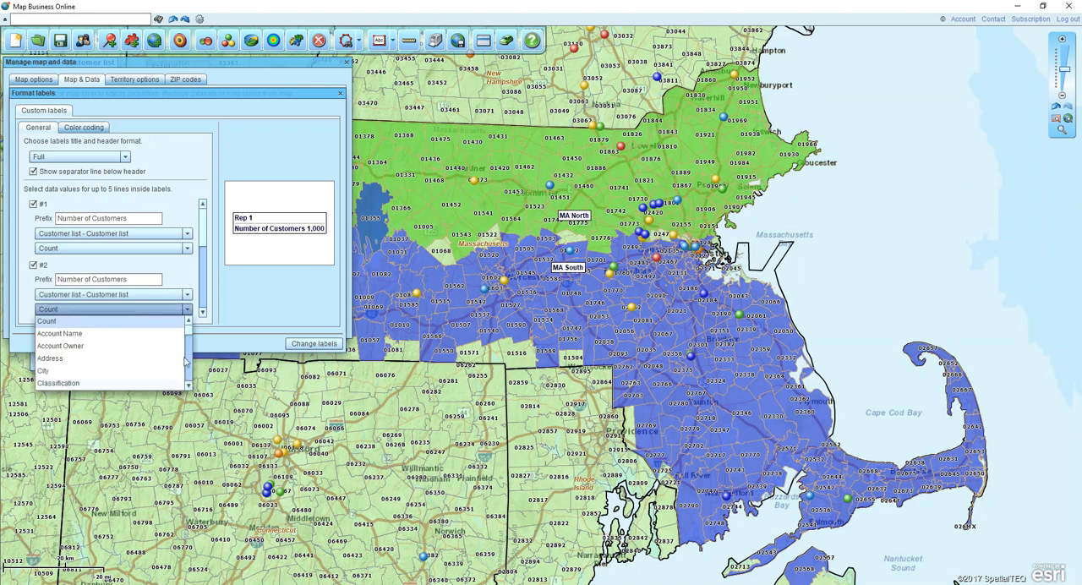
pyautogui.moveTo(189, 332); pyautogui.dragTo(187, 344)
pyautogui.scroll(-5, 187, 344)
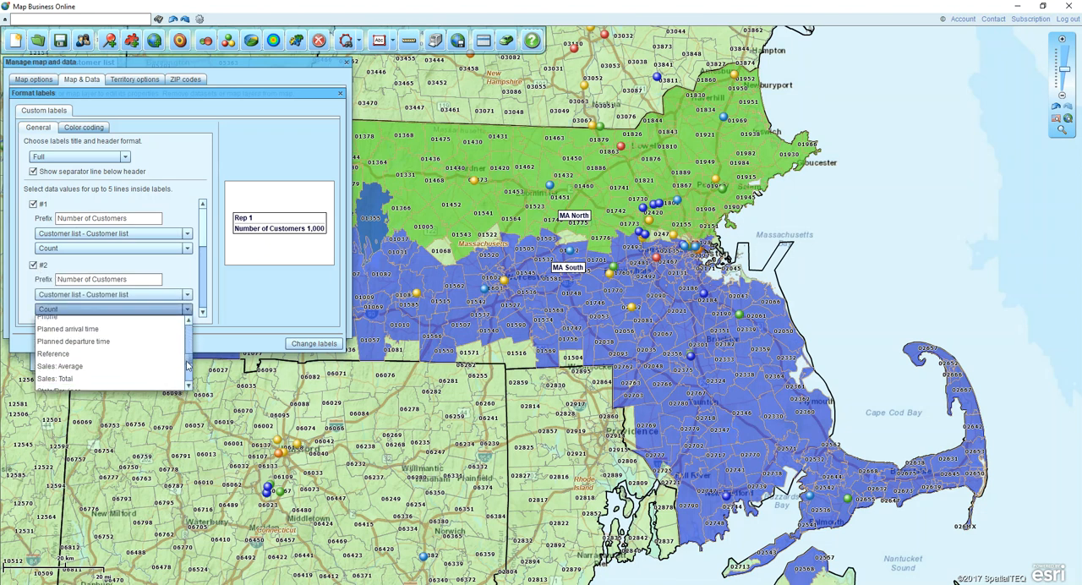
pyautogui.click(75, 344)
pyautogui.click(121, 279)
pyautogui.write('Sales:')
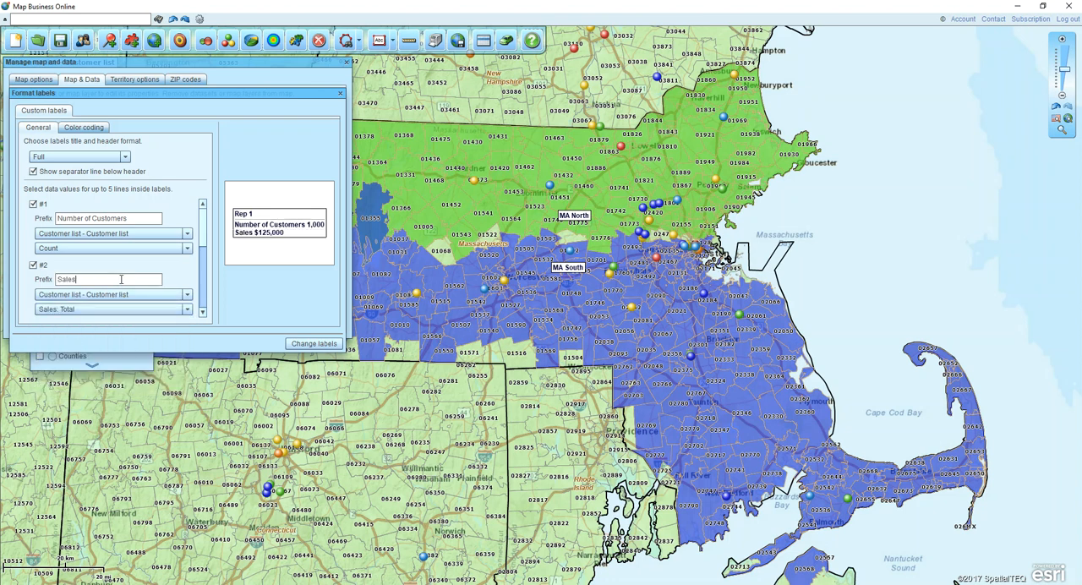
# - Add a third label line that uses Population (2017) from the Demographic data
pyautogui.click(203, 312)
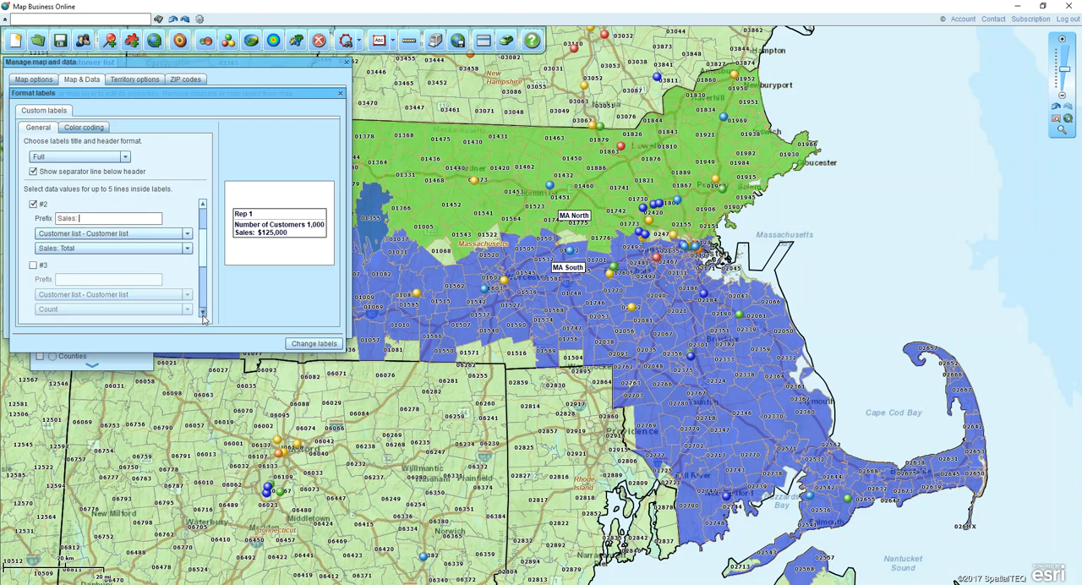
pyautogui.click(203, 312)
pyautogui.click(203, 205)
pyautogui.click(31, 266)
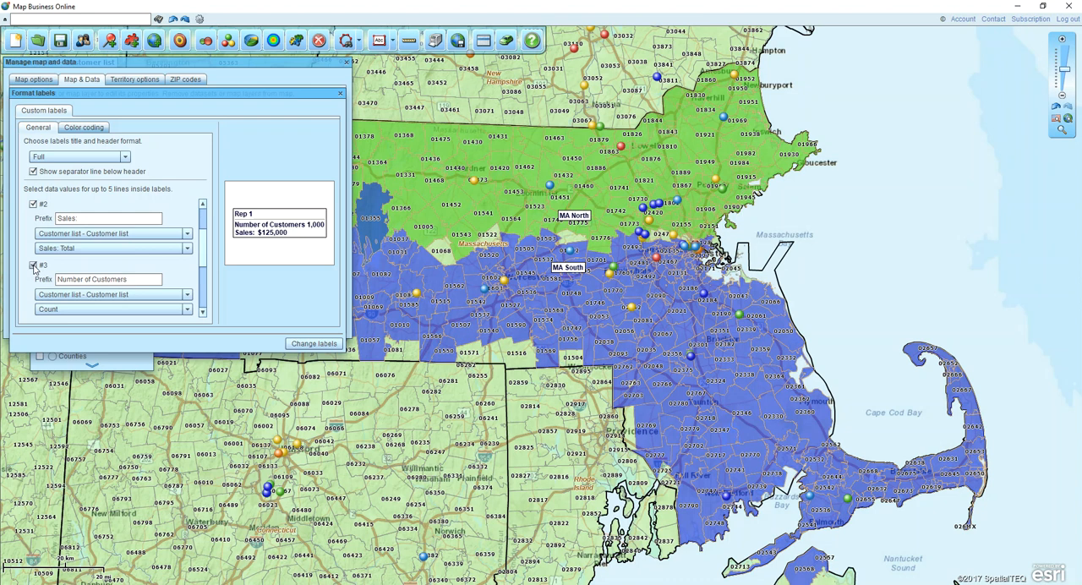
pyautogui.click(154, 294)
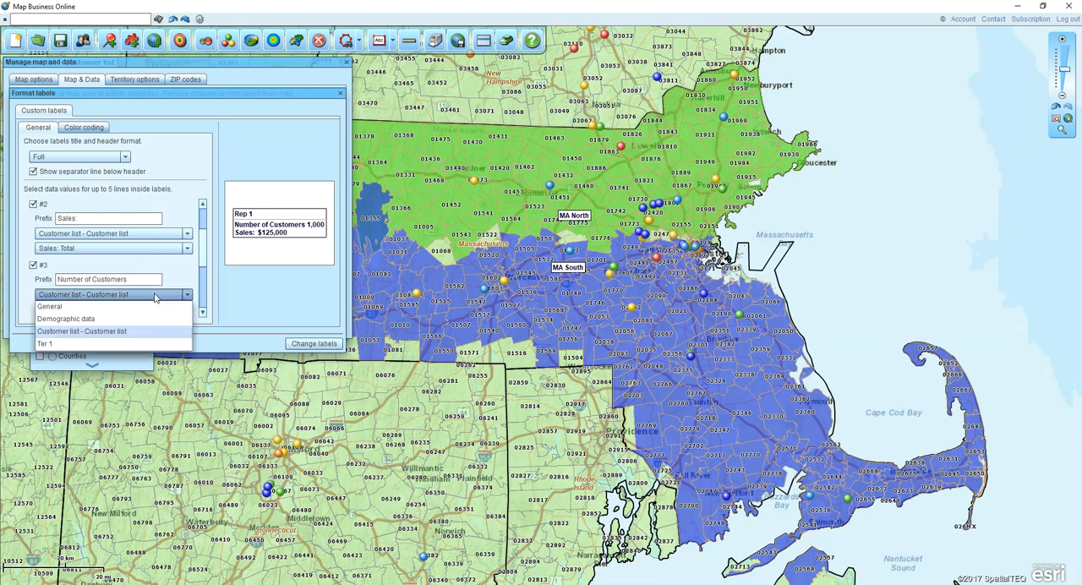
pyautogui.click(64, 319)
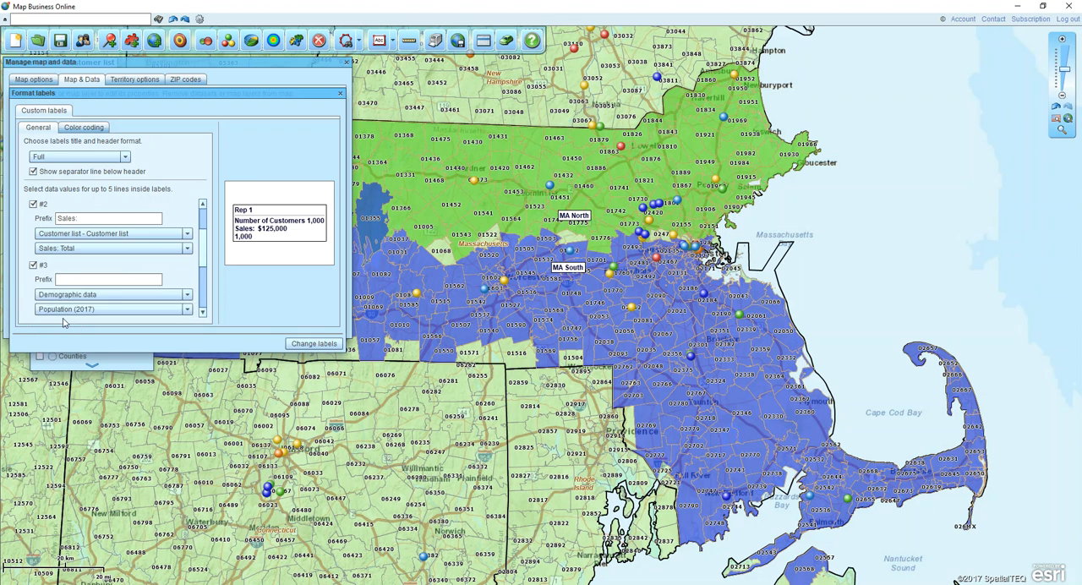
pyautogui.click(187, 309)
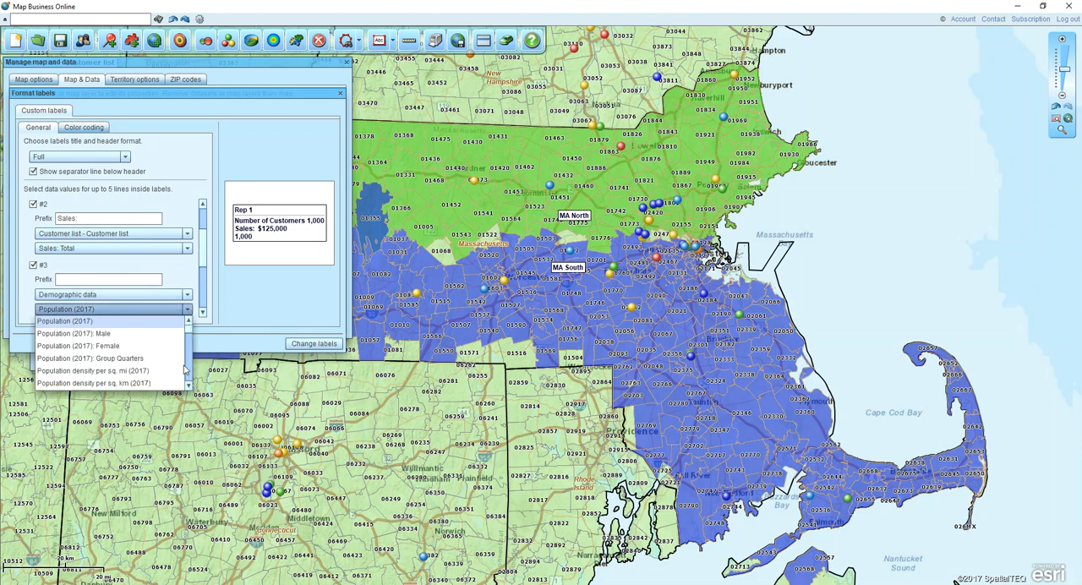
pyautogui.click(188, 385)
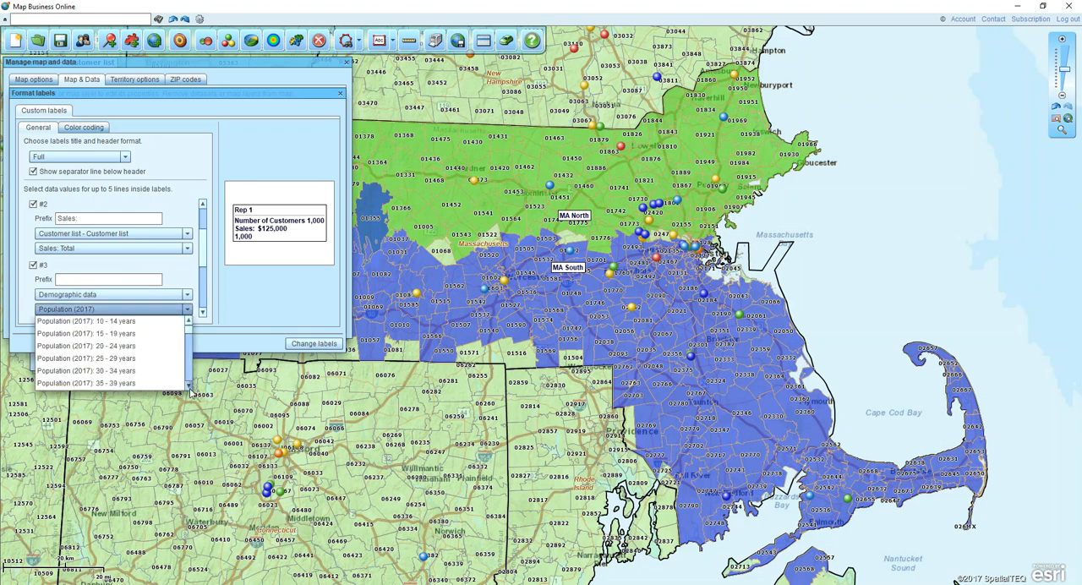
pyautogui.click(188, 387)
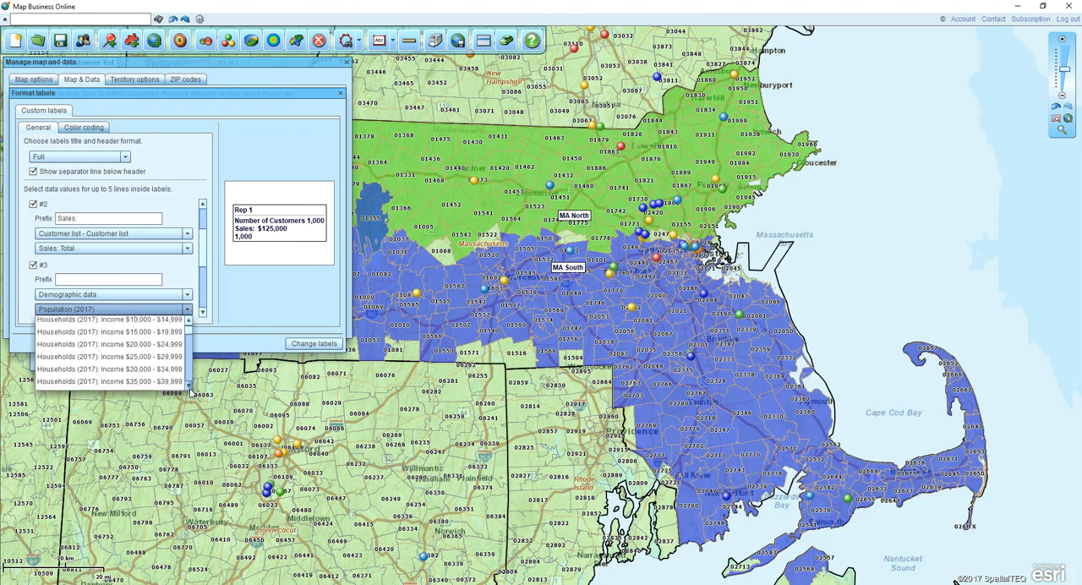
pyautogui.click(188, 387)
pyautogui.moveTo(189, 330)
pyautogui.mouseDown()
pyautogui.moveTo(189, 341)
pyautogui.moveTo(189, 326)
pyautogui.mouseUp()
pyautogui.click(117, 327)
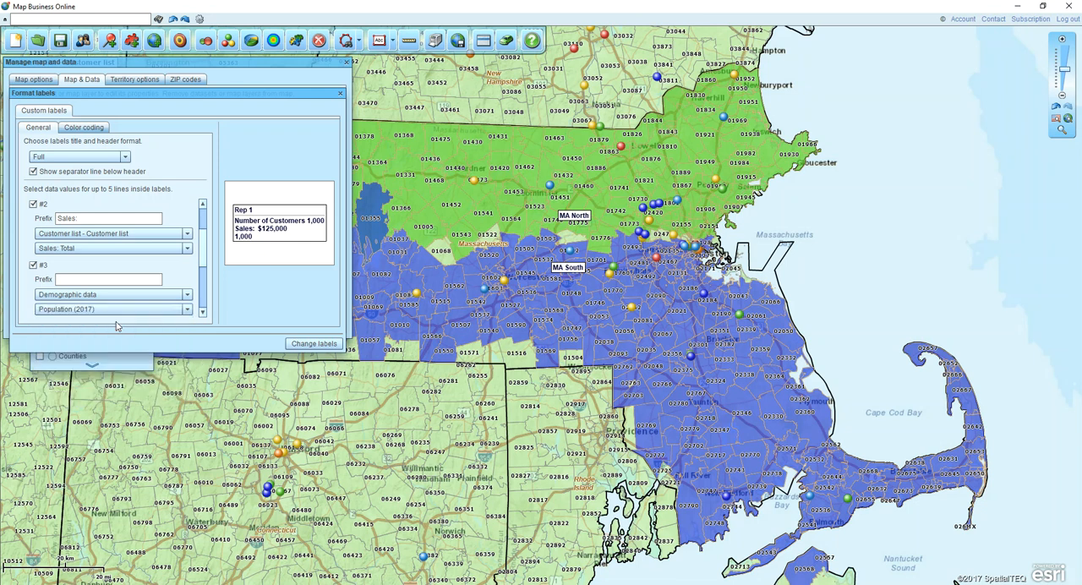
# - Set the third label line's prefix to "Pop:" and apply the new label format to the territories
pyautogui.click(95, 281)
pyautogui.write('Pop:')
pyautogui.click(306, 343)
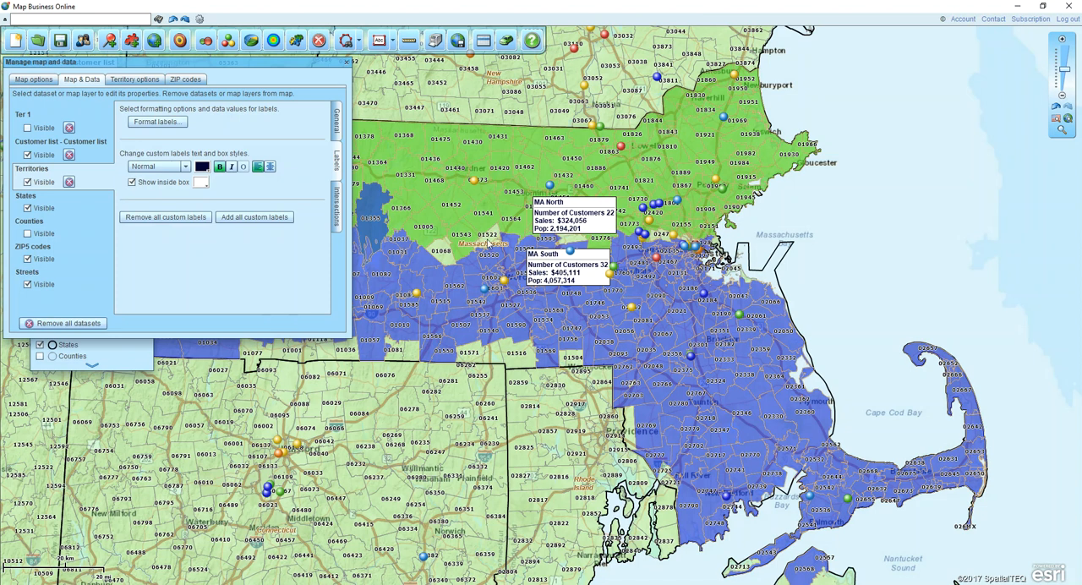
# - Reposition the MA North and MA South labels near their shared boundary west of Hudson, and close the map and data settings
pyautogui.moveTo(576, 205); pyautogui.dragTo(543, 260)
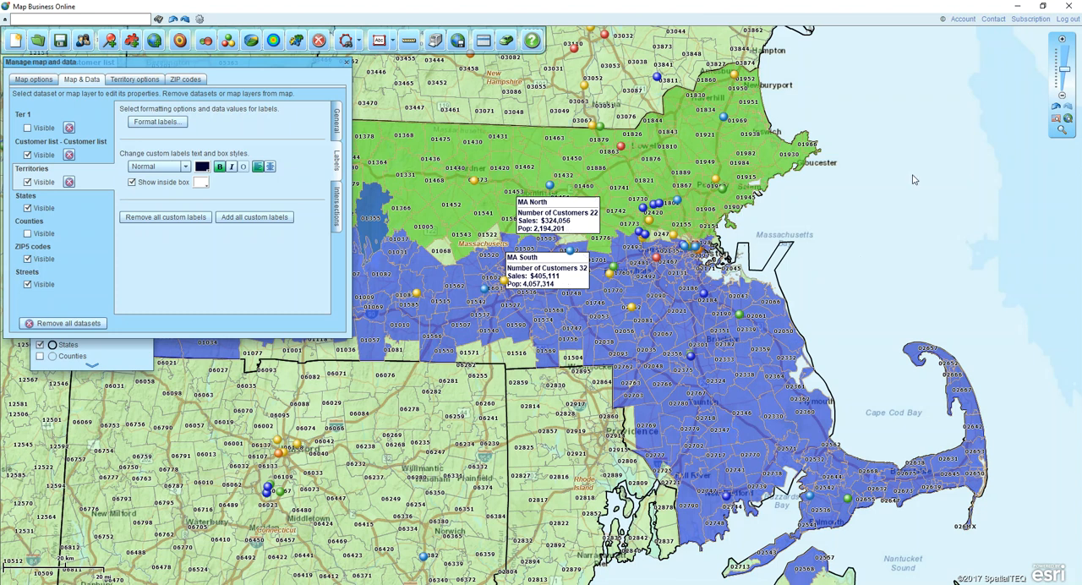
pyautogui.click(1061, 136)
pyautogui.moveTo(464, 182); pyautogui.dragTo(669, 302)
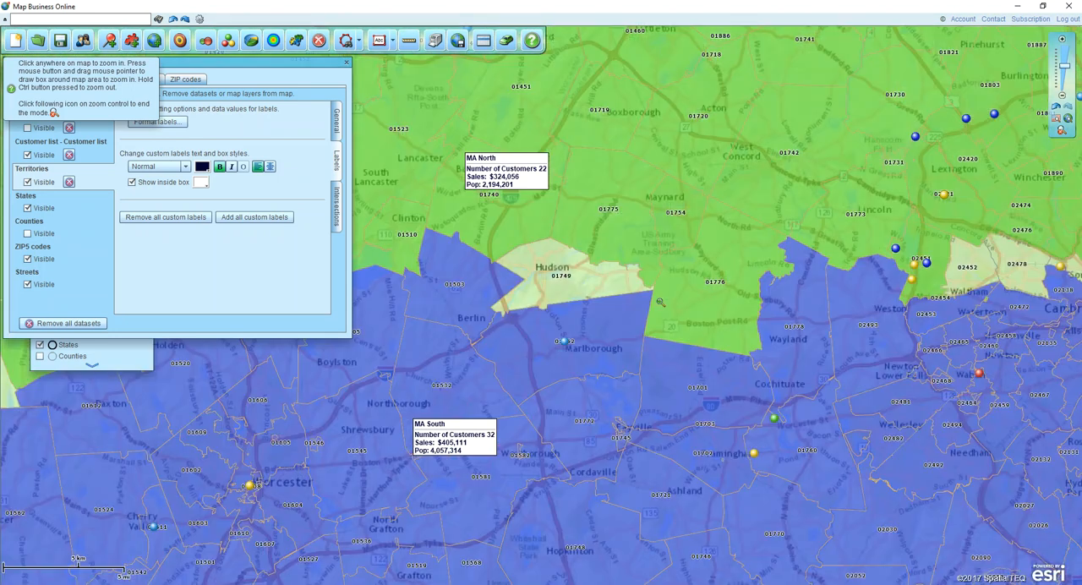
pyautogui.click(1061, 133)
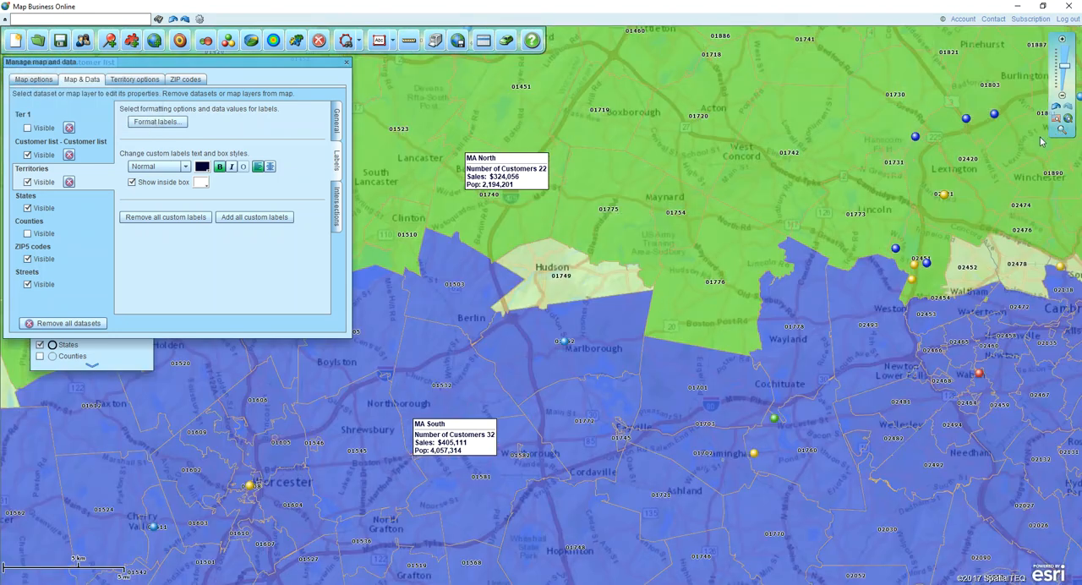
pyautogui.moveTo(460, 427); pyautogui.dragTo(492, 335)
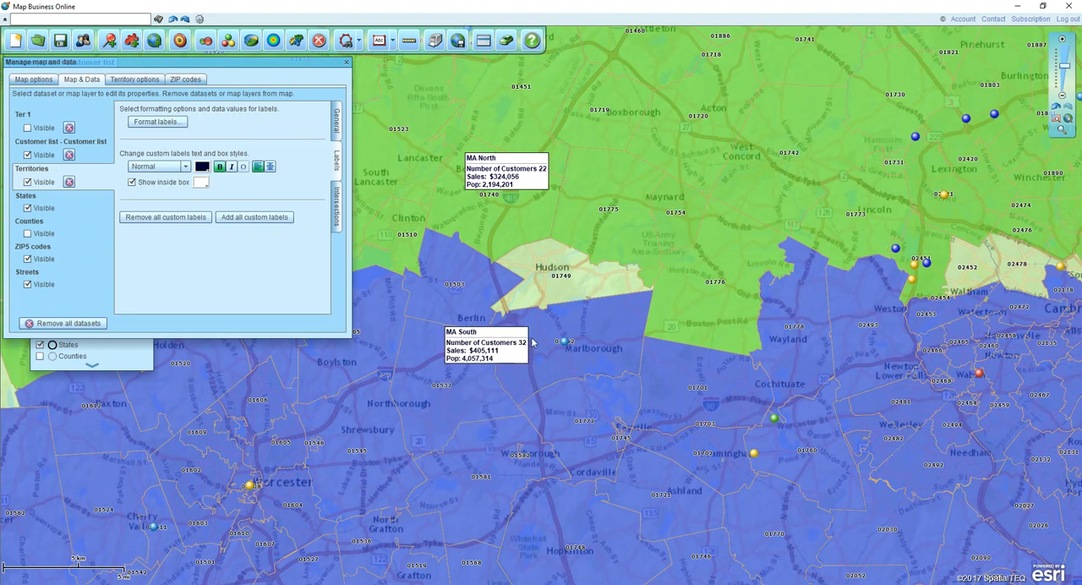
pyautogui.click(347, 61)
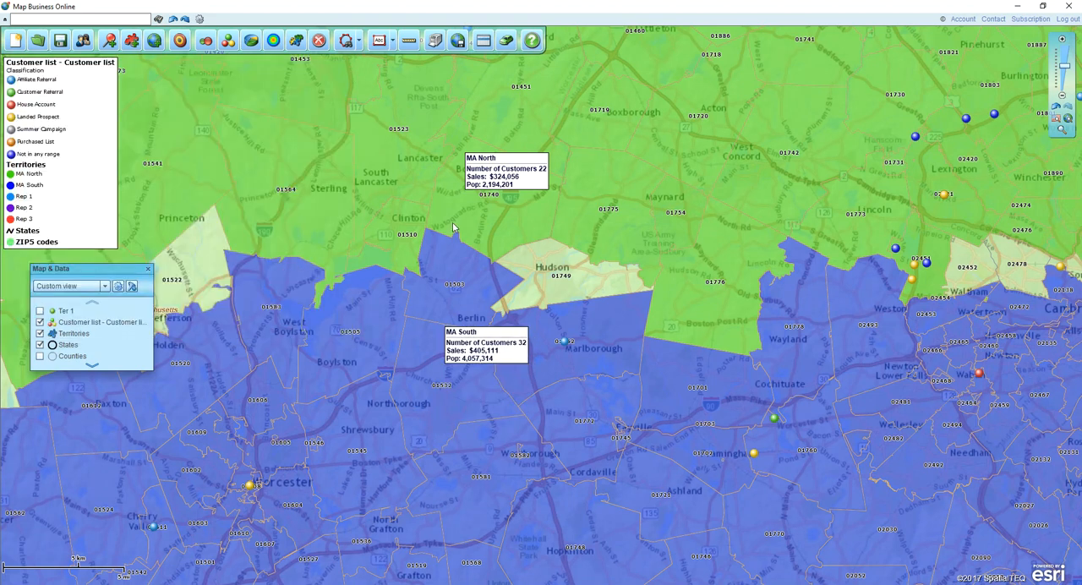
# - Select ZIP code 02139 in Cambridge and remove it from the MA South territory
pyautogui.moveTo(891, 221); pyautogui.dragTo(670, 230)
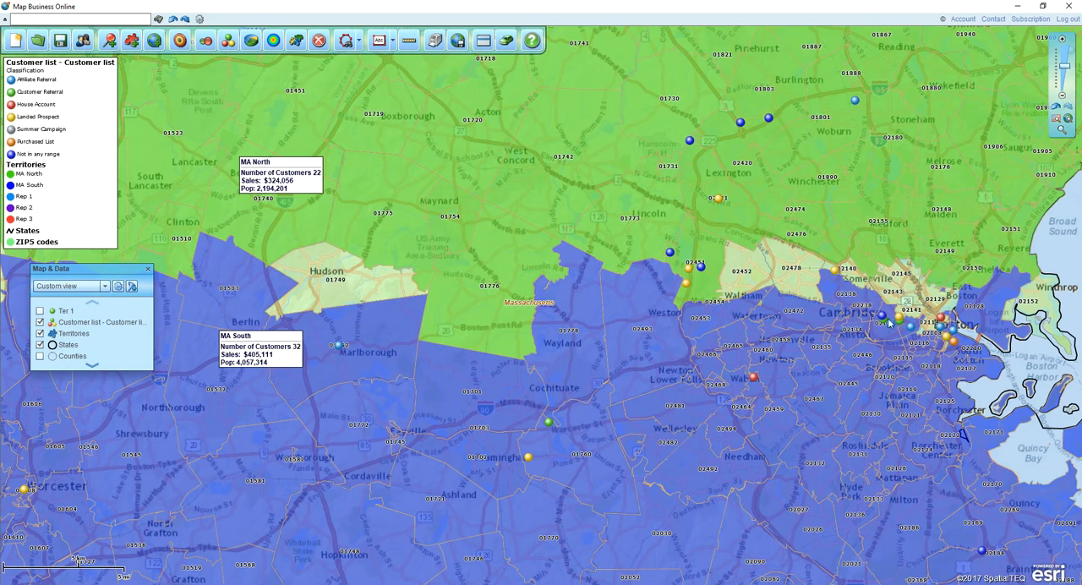
pyautogui.click(880, 333)
pyautogui.click(910, 353)
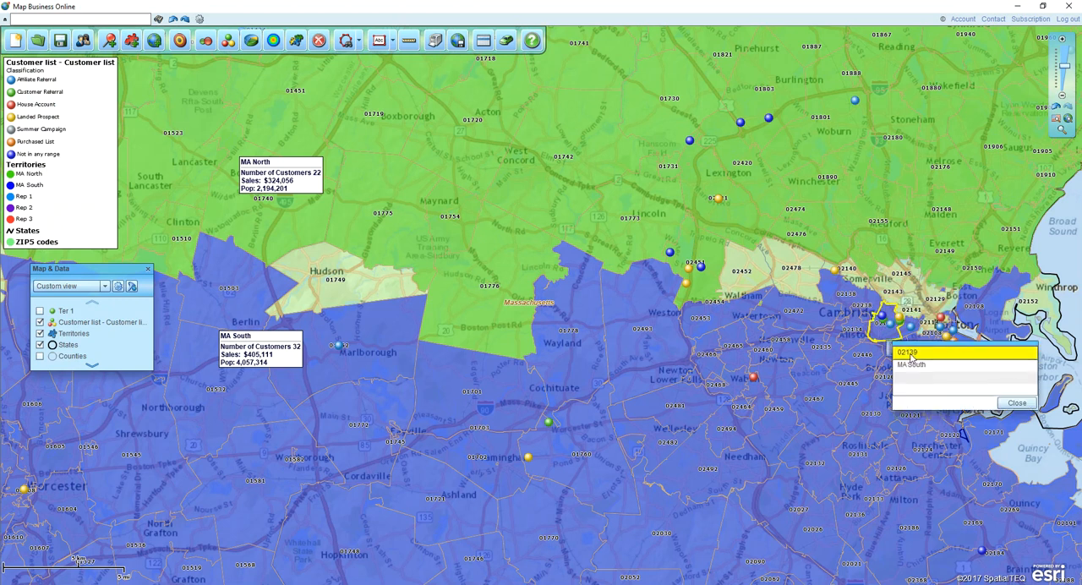
pyautogui.click(1011, 403)
pyautogui.click(896, 348)
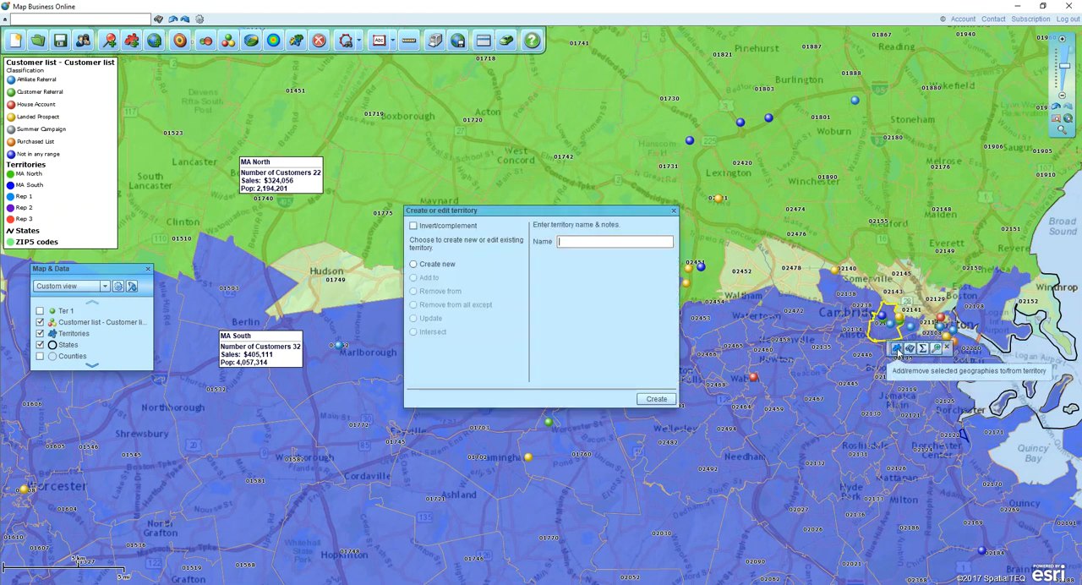
pyautogui.click(414, 290)
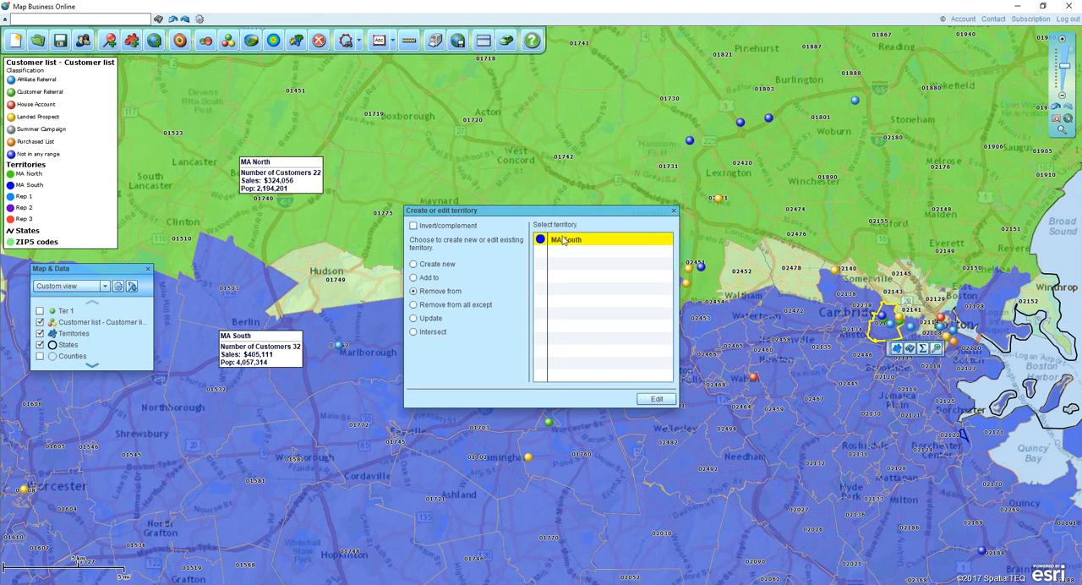
pyautogui.click(659, 399)
pyautogui.click(921, 389)
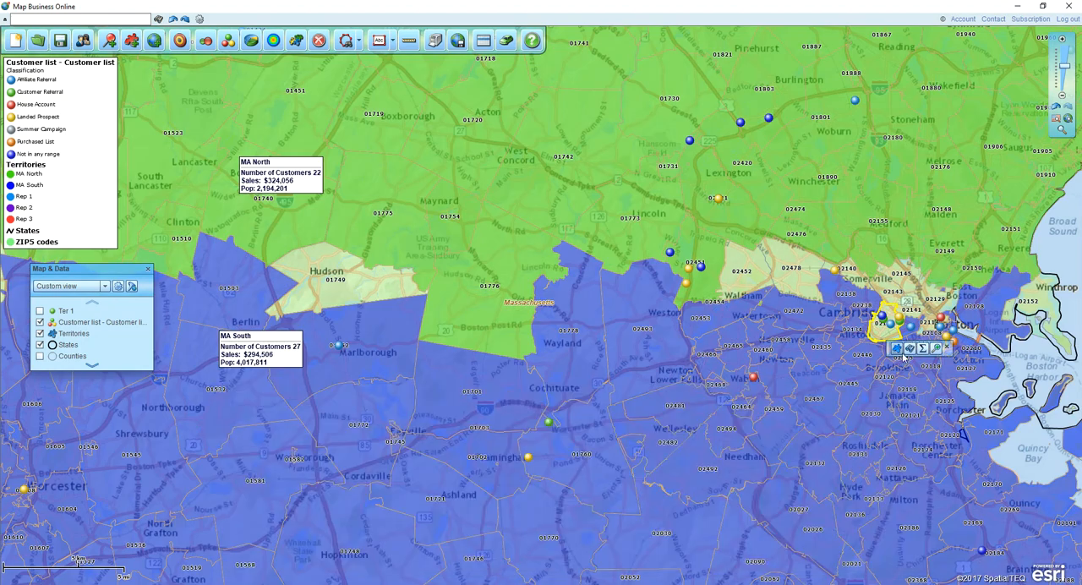
# - Add the selected ZIP code 02139 to the MA North territory
pyautogui.click(897, 348)
pyautogui.click(416, 277)
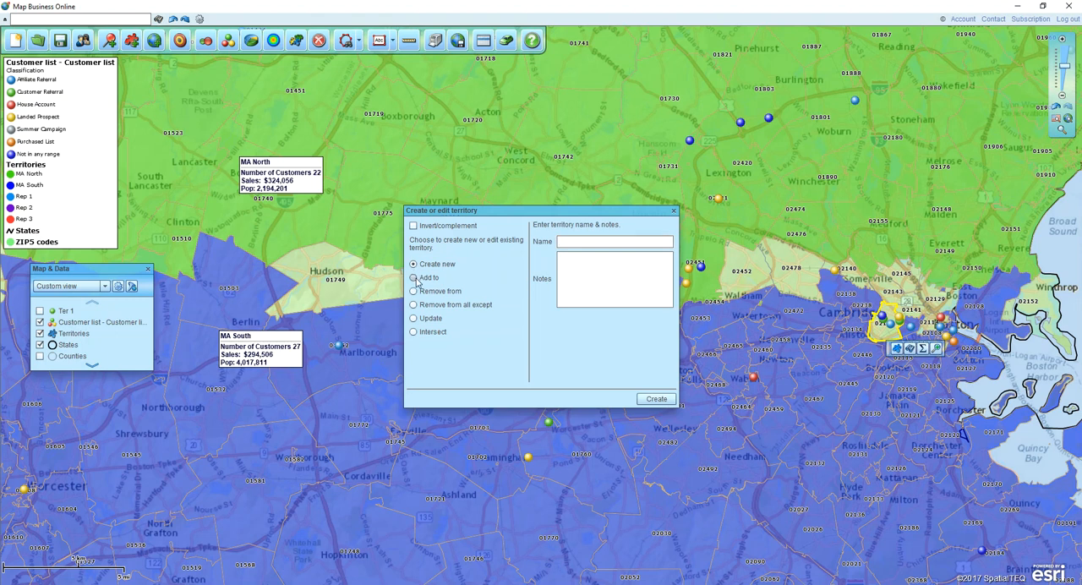
pyautogui.click(563, 252)
pyautogui.click(655, 399)
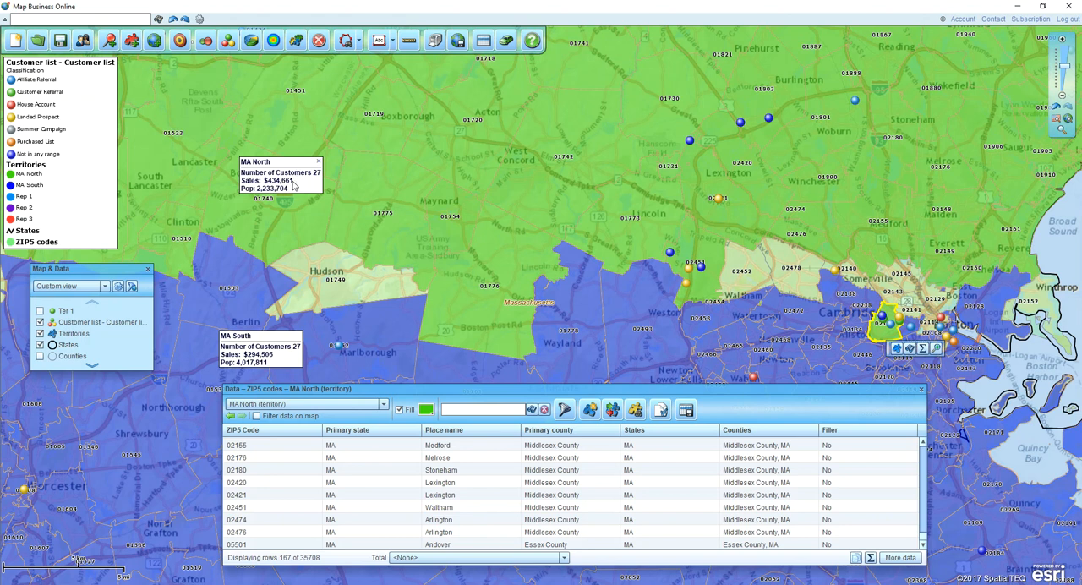
# - Move the MA South label beside the MA North boundary southeast of Hudson and close the ZIP code data table
pyautogui.moveTo(270, 337); pyautogui.dragTo(351, 324)
pyautogui.moveTo(549, 359)
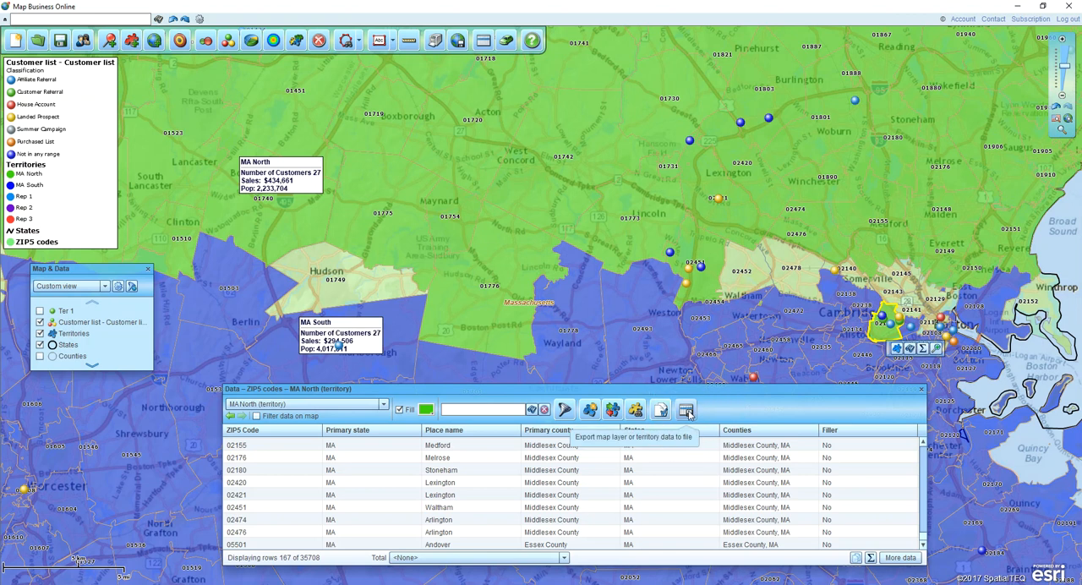
pyautogui.click(922, 391)
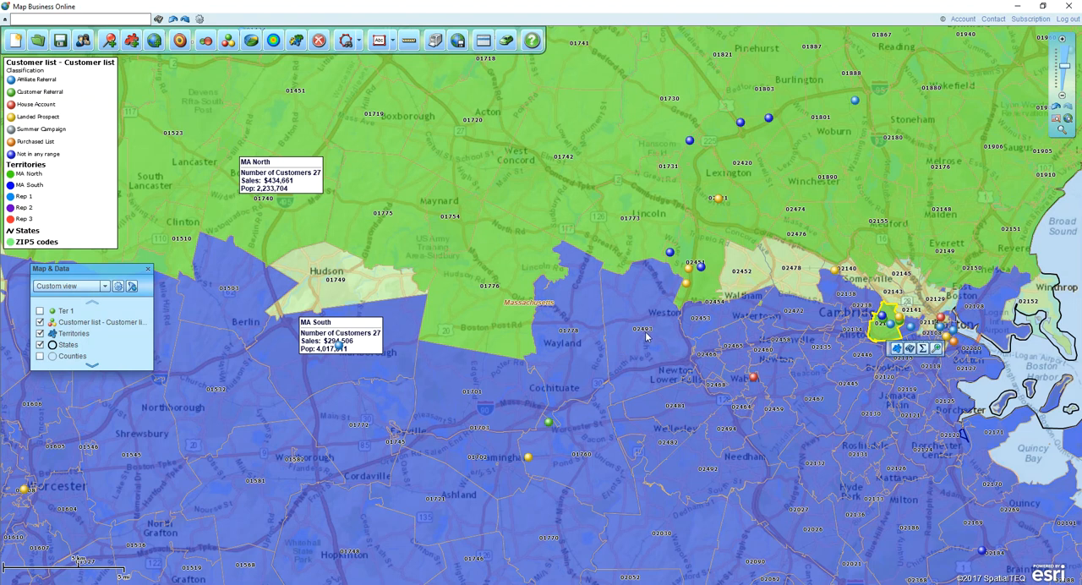
pyautogui.moveTo(663, 341)
pyautogui.moveTo(349, 325); pyautogui.dragTo(372, 302)
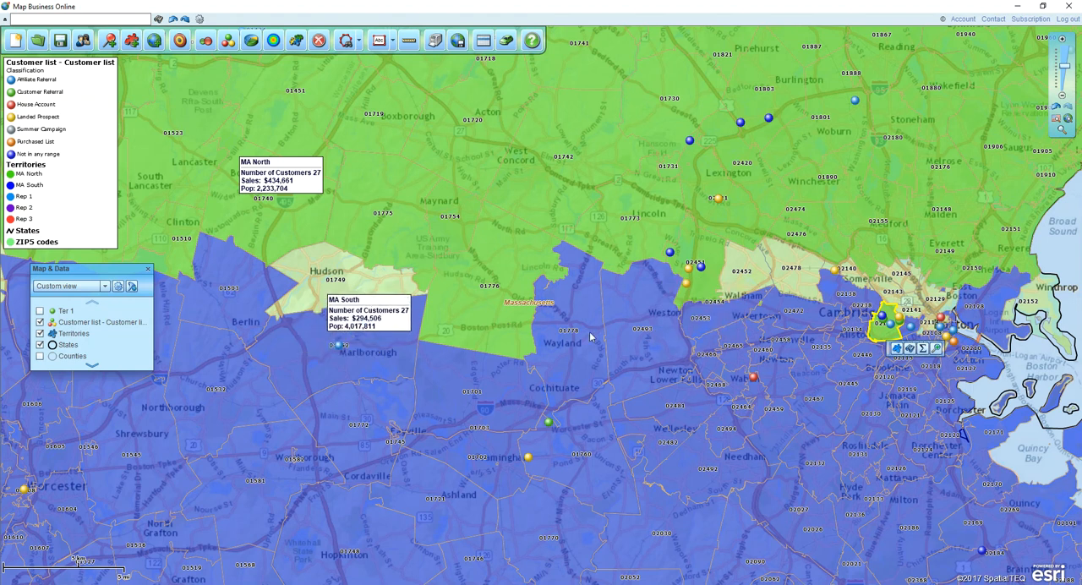
# - Add a first data line to the ZIP5 codes auto-labels showing Population (2017) demographic data with the prefix "Pop:"
pyautogui.moveTo(151, 366); pyautogui.dragTo(157, 396)
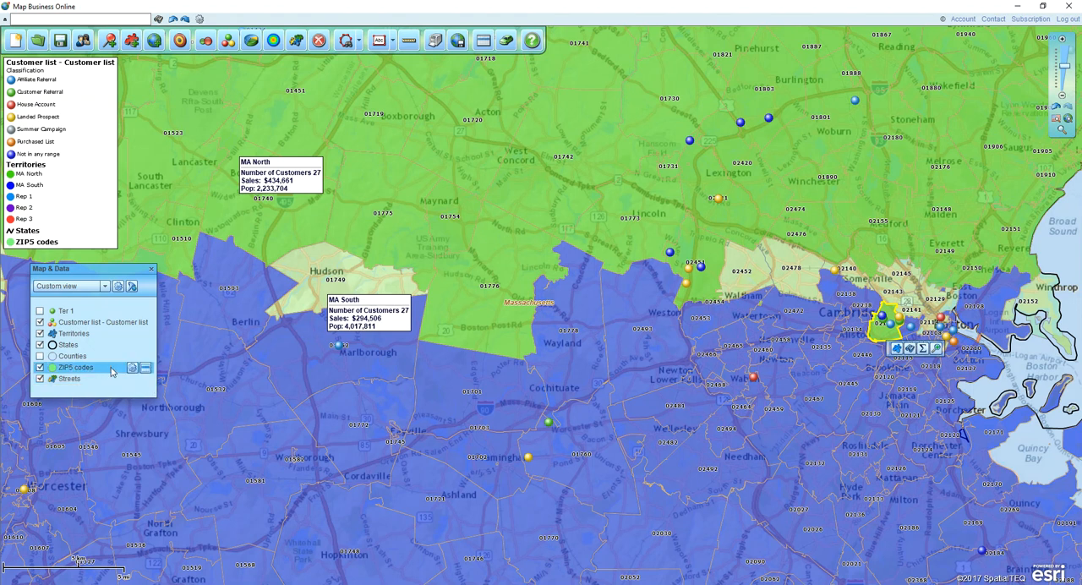
pyautogui.click(132, 369)
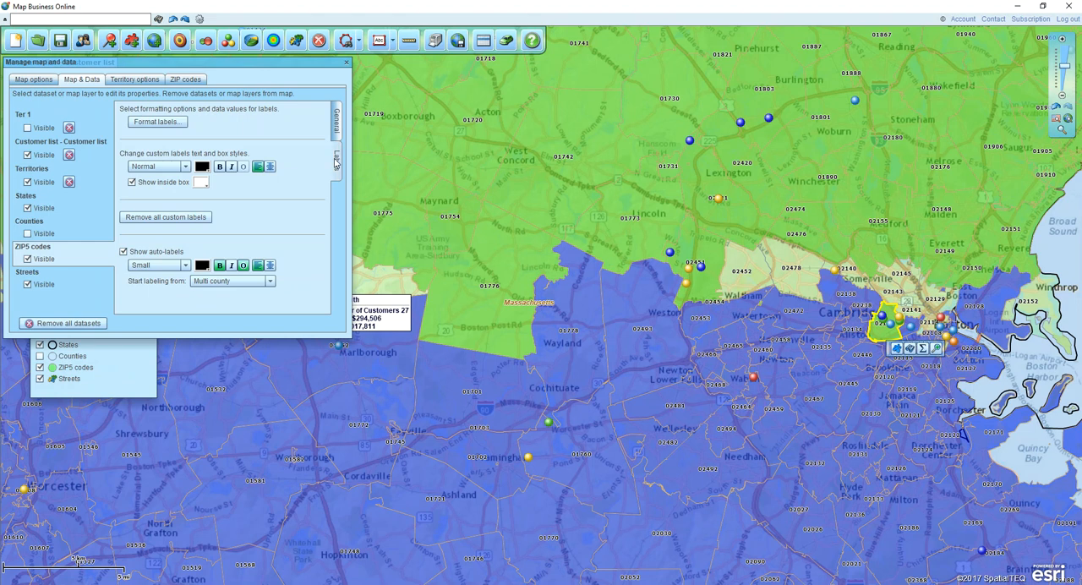
pyautogui.click(180, 124)
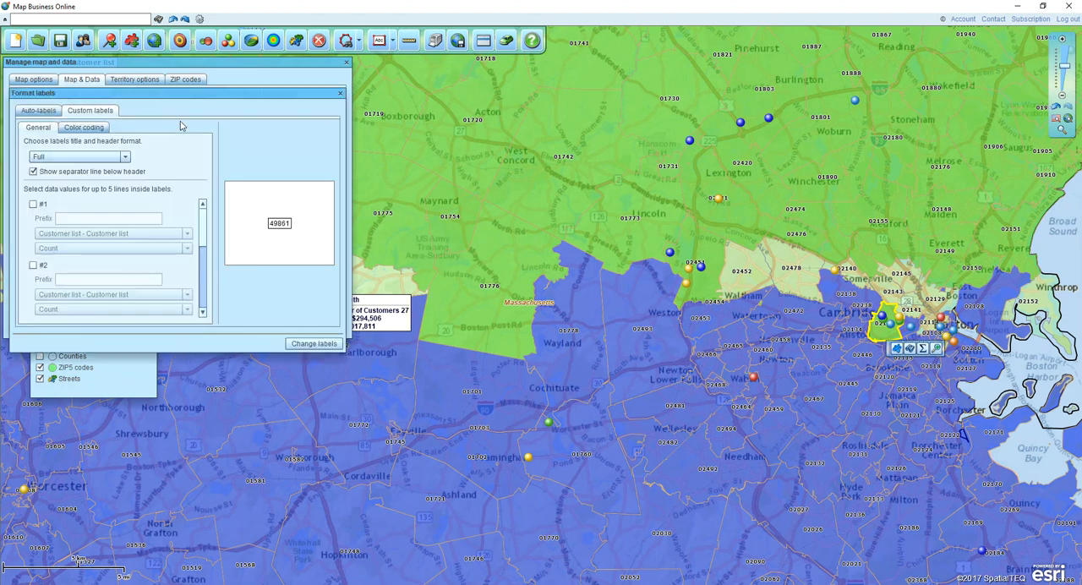
pyautogui.click(36, 114)
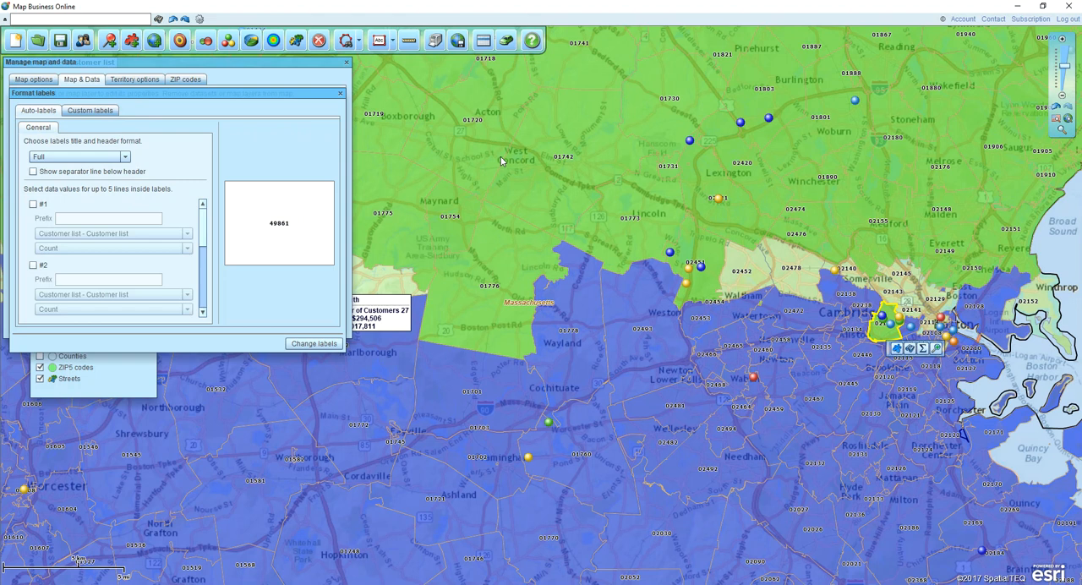
pyautogui.click(34, 204)
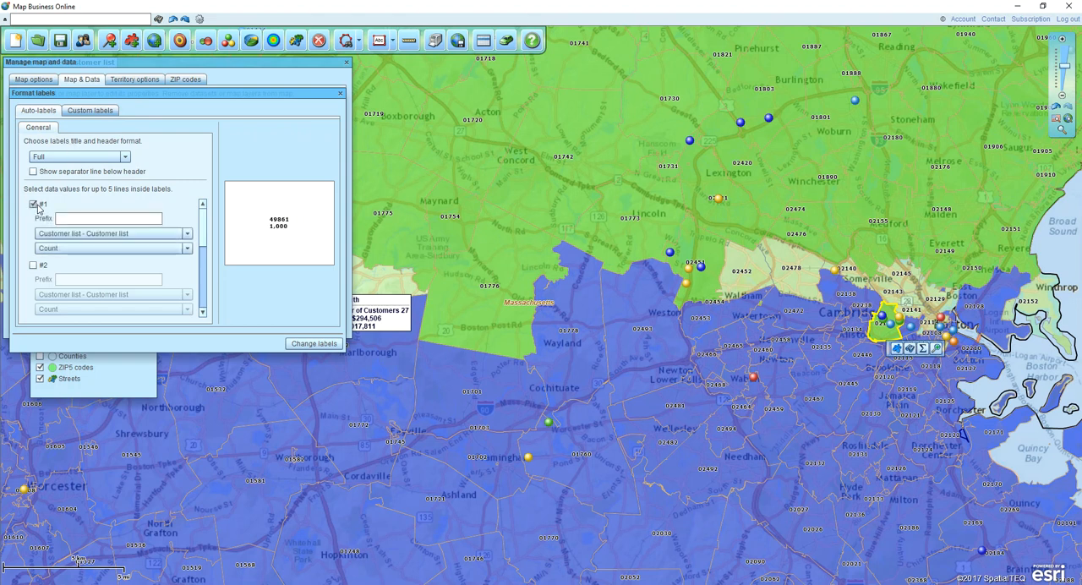
pyautogui.click(186, 236)
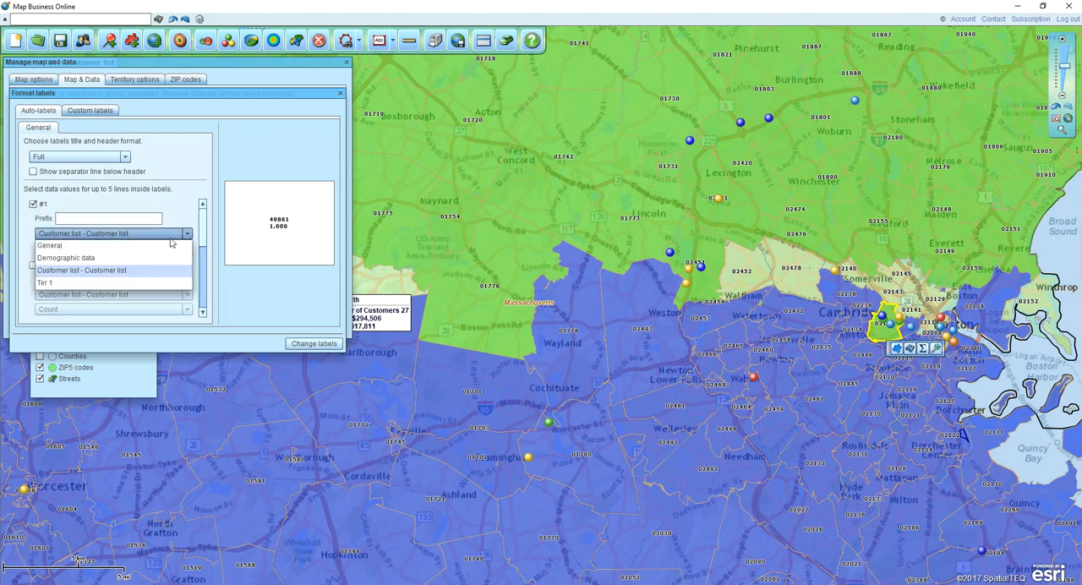
pyautogui.click(64, 265)
pyautogui.write('Pop:')
# - Add a second auto-label line for the customer list's Sales: Total with the prefix "Sales:", and apply the ZIP code labels
pyautogui.click(33, 265)
pyautogui.click(163, 310)
pyautogui.moveTo(190, 331); pyautogui.dragTo(190, 369)
pyautogui.click(112, 342)
pyautogui.write('Sales:')
pyautogui.click(297, 343)
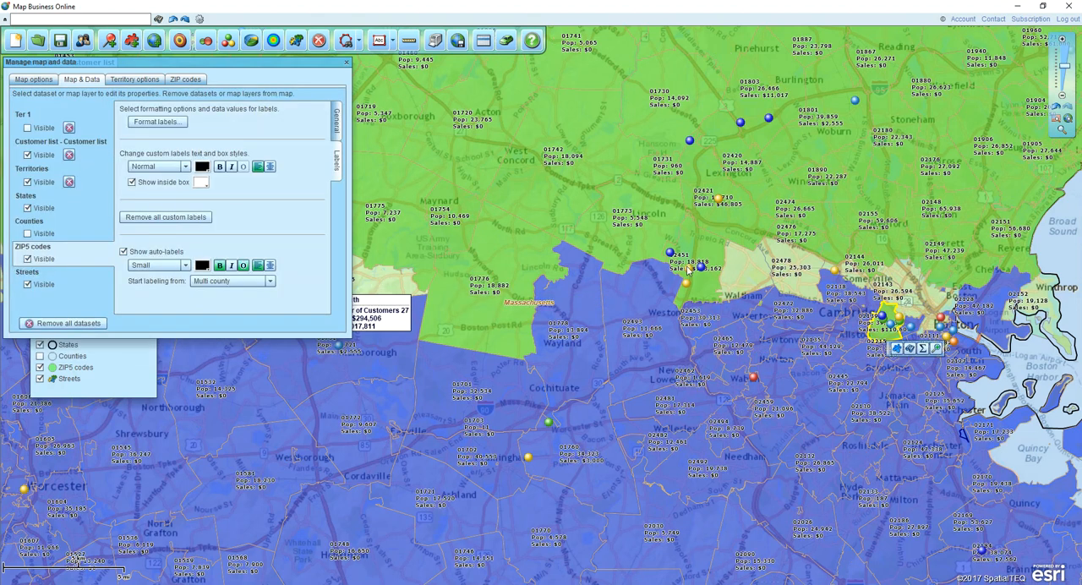
# - Remove the population and sales lines from the ZIP code auto-labels and close the map and data settings
pyautogui.moveTo(778, 202)
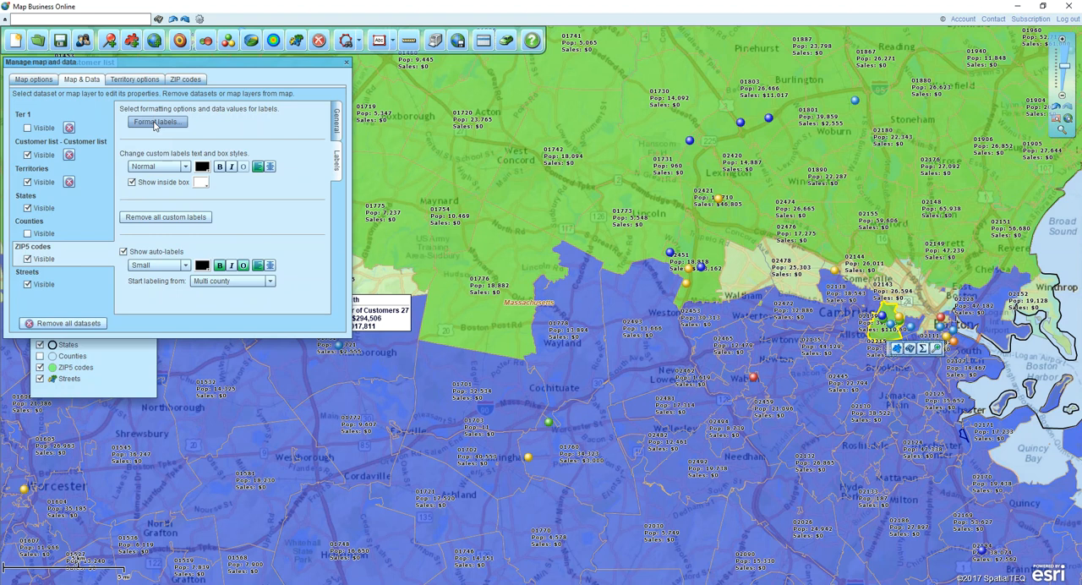
pyautogui.click(155, 125)
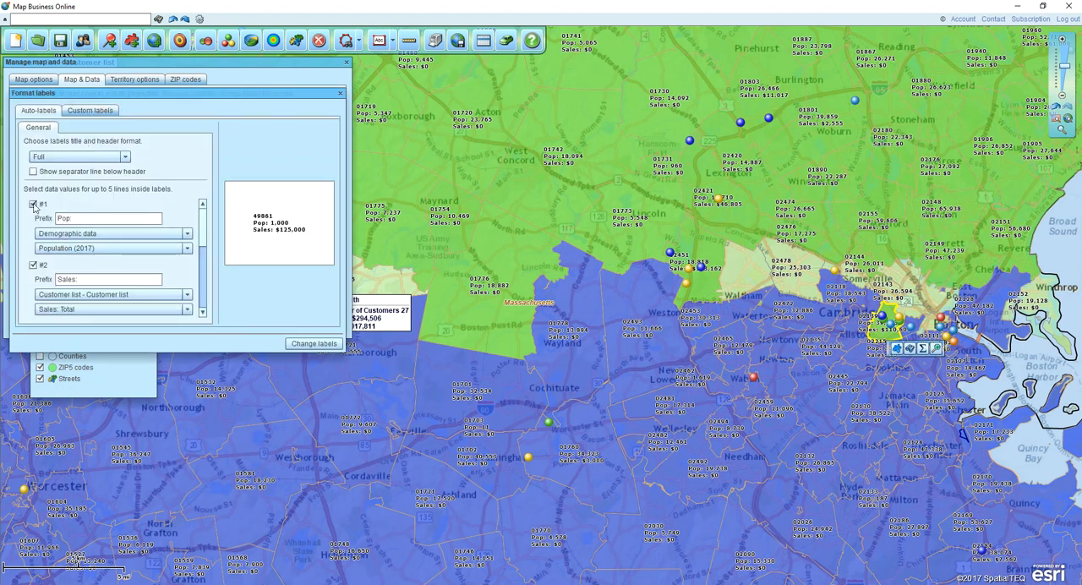
pyautogui.click(34, 204)
pyautogui.click(33, 265)
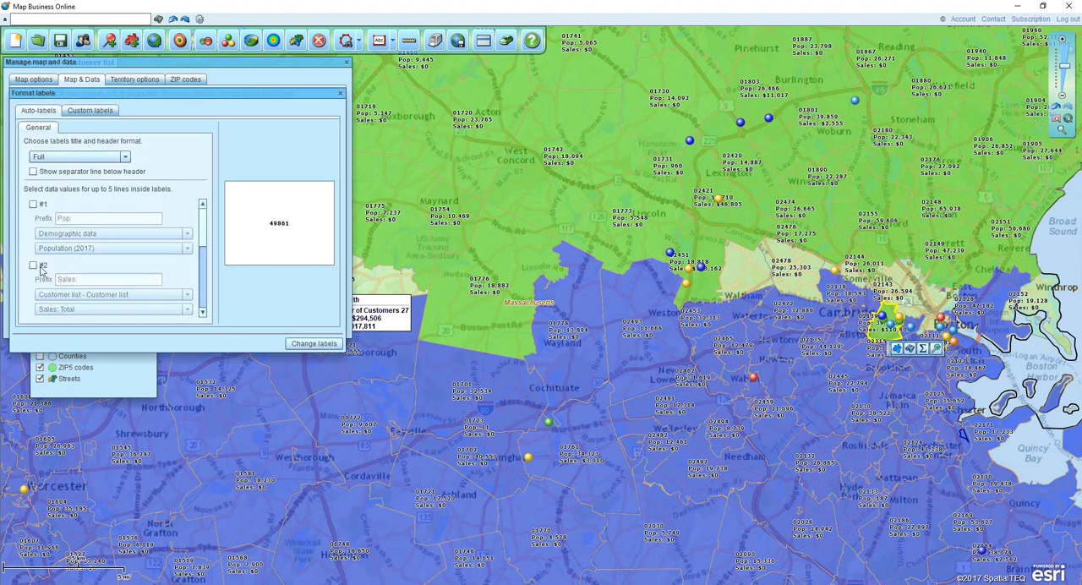
pyautogui.click(312, 343)
pyautogui.click(346, 62)
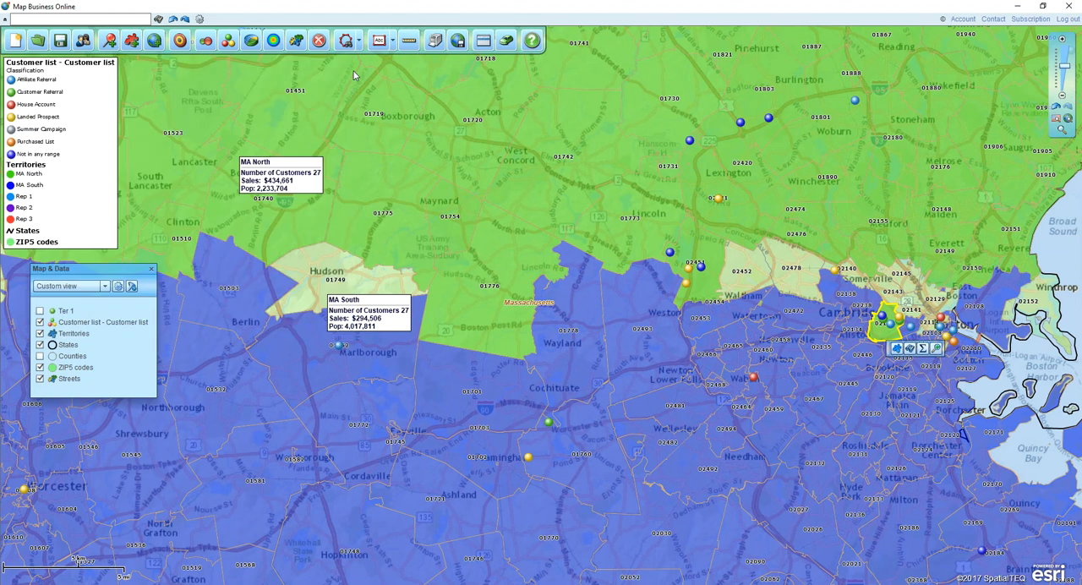
# - Move the MA South label west over its own territory, clear of the MA North label, at statewide scale
pyautogui.click(1064, 74)
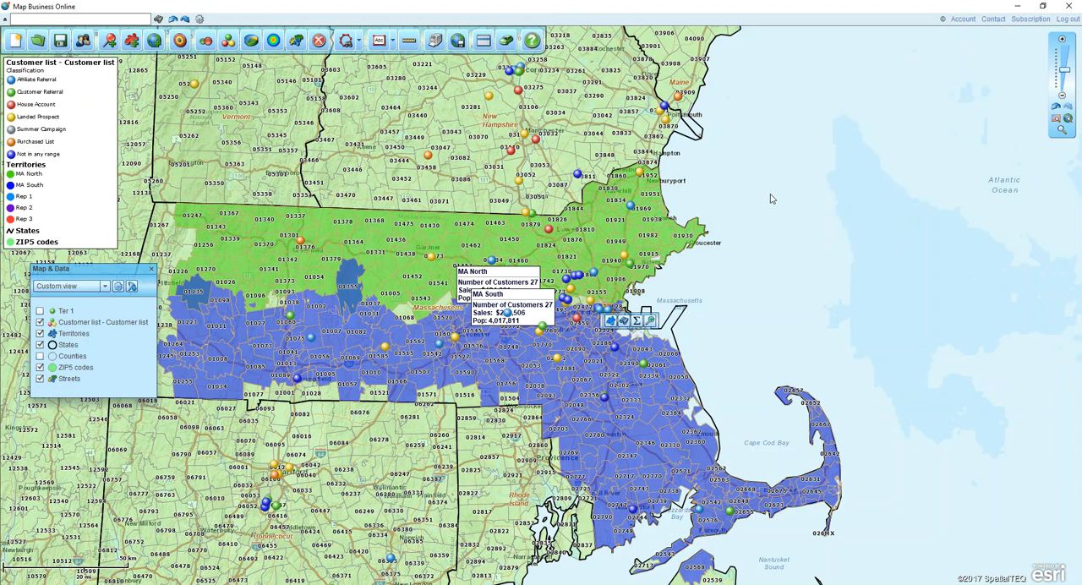
pyautogui.moveTo(503, 303); pyautogui.dragTo(412, 326)
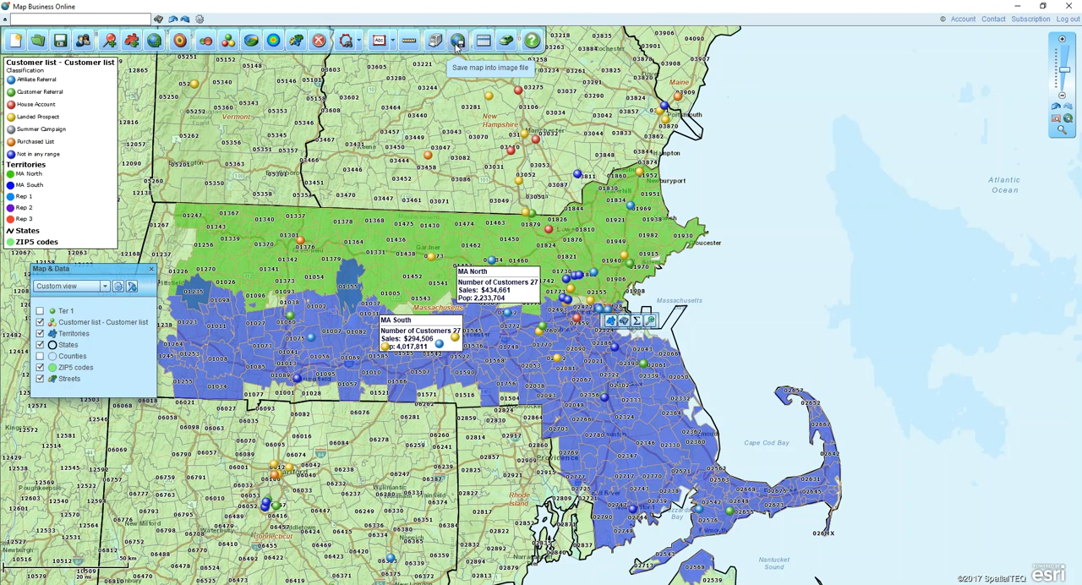
# - Check the available options for printing the map and close them without printing
pyautogui.click(436, 44)
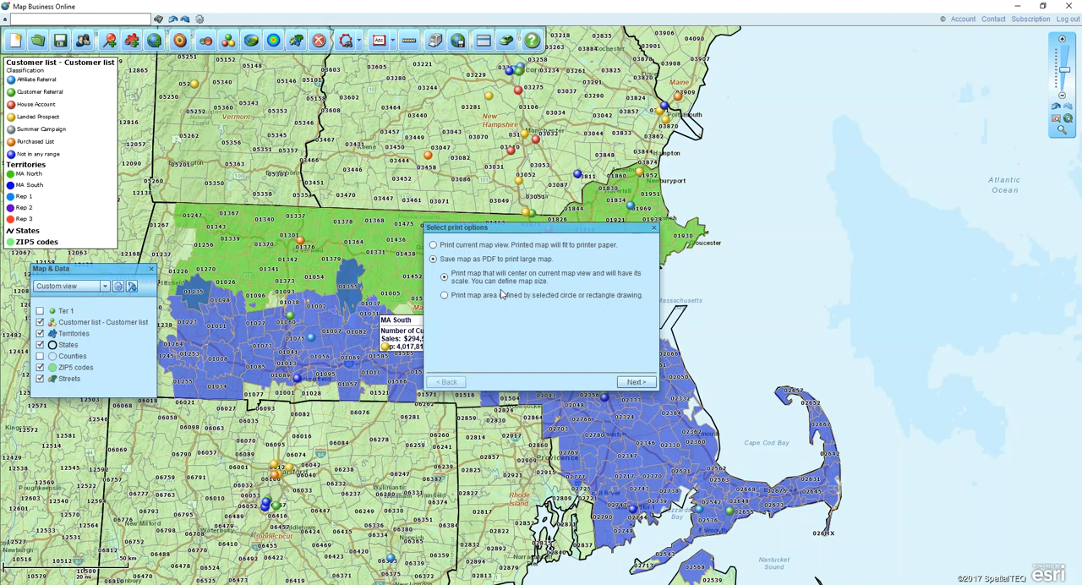
pyautogui.click(653, 228)
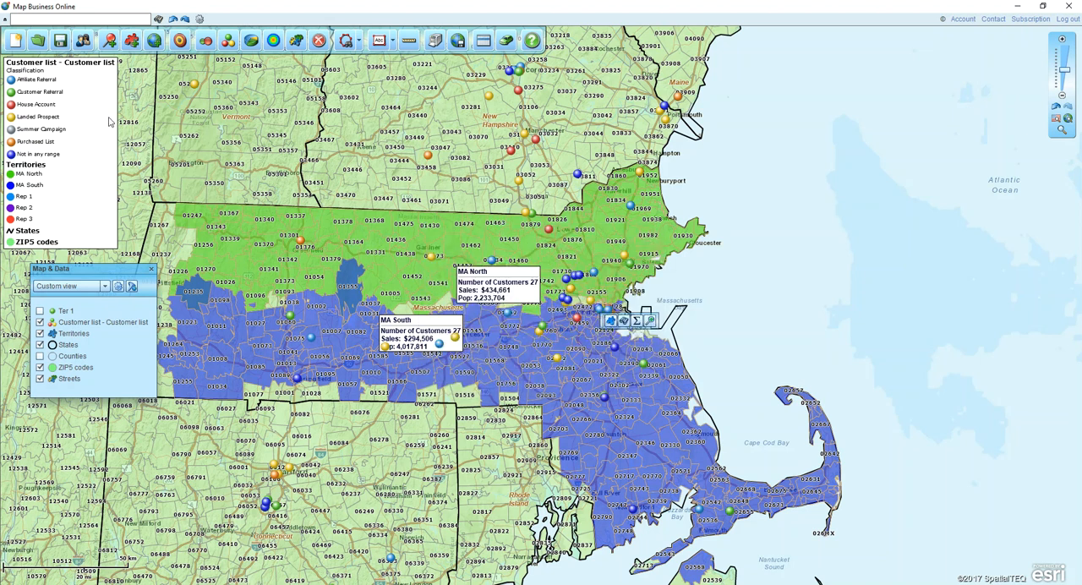
# - Save the map as "11-3-17" and share it with public sharing enabled
pyautogui.click(82, 43)
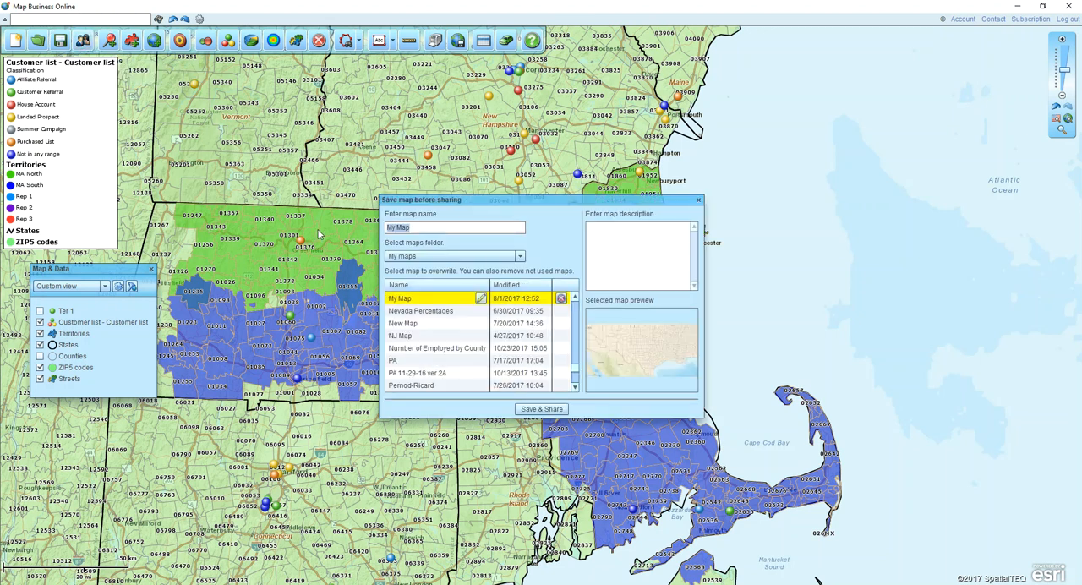
pyautogui.write('11-3-17')
pyautogui.click(541, 408)
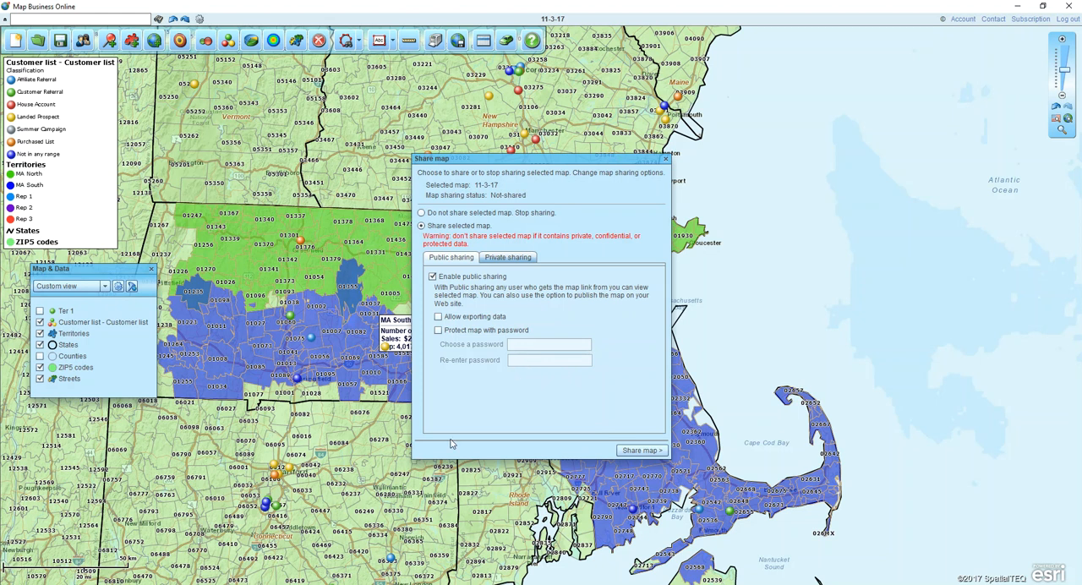
pyautogui.click(638, 449)
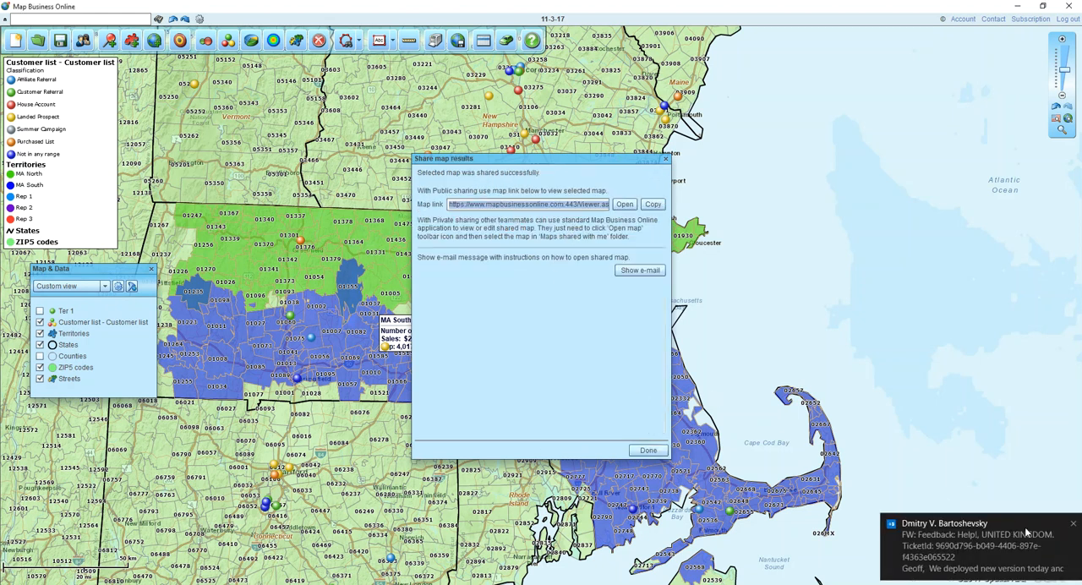
# - Copy the shared map's link and open it in a web browser, reducing the browser window to a smaller size
pyautogui.click(1075, 527)
pyautogui.click(654, 208)
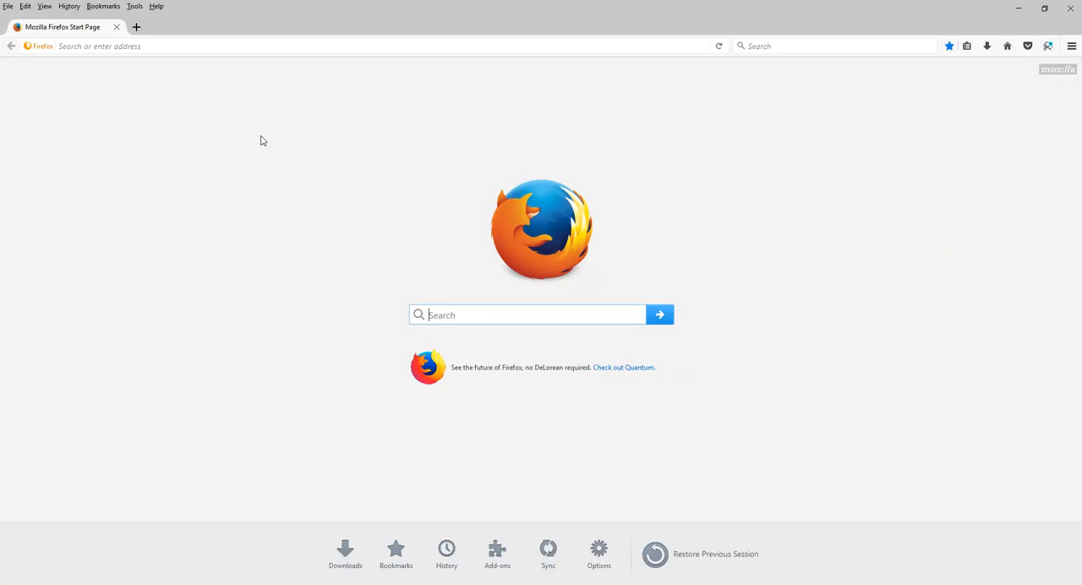
pyautogui.click(203, 45)
pyautogui.hotkey('ctrl', 'v')
pyautogui.press('Return')
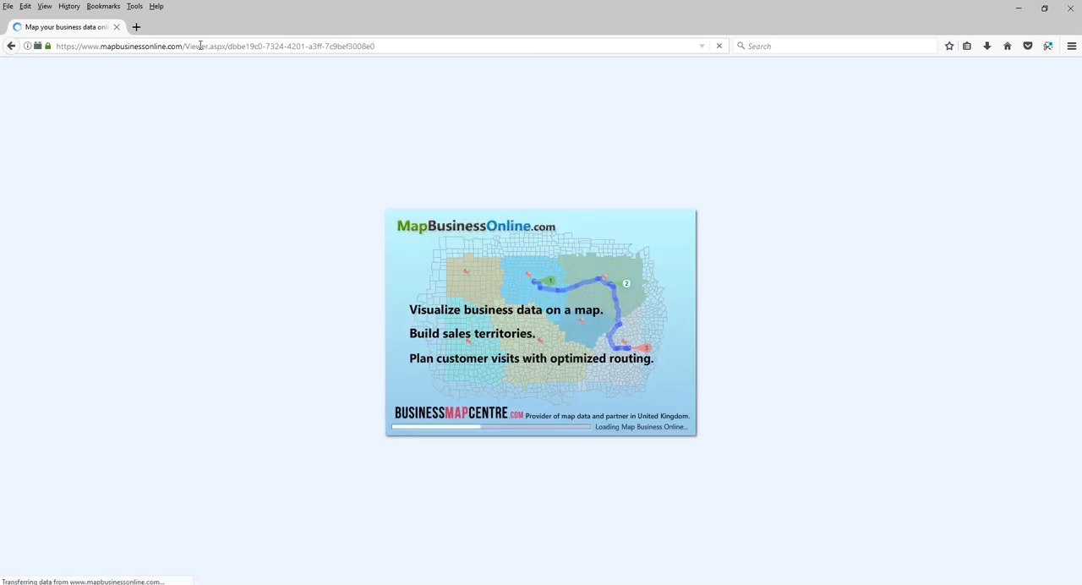
pyautogui.moveTo(220, 32); pyautogui.dragTo(520, 171)
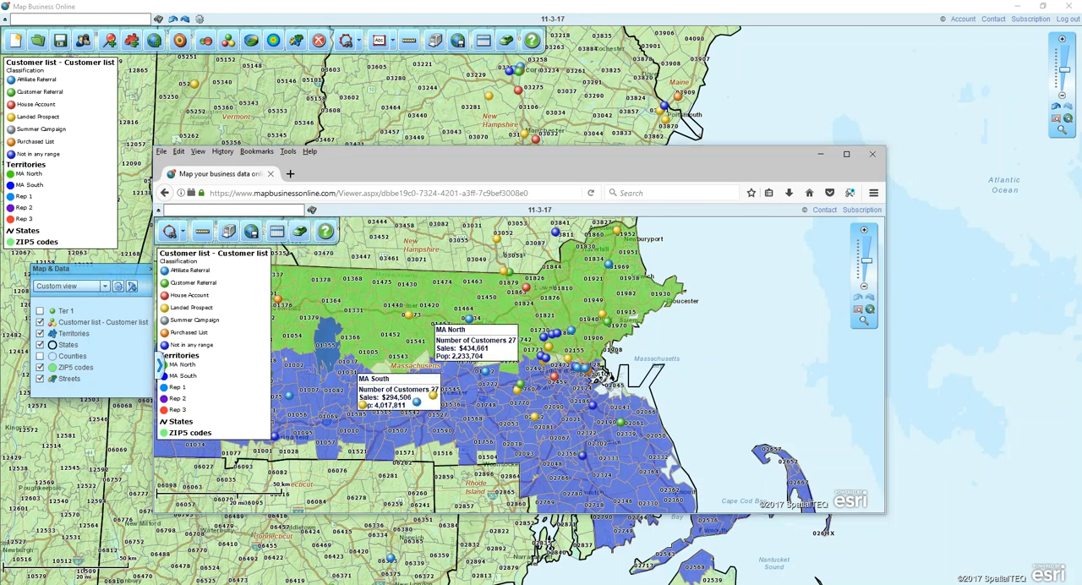
# - View the details of the Landed Prospect customer northwest of the MA North label in the shared map, and close the browser and sharing results
pyautogui.click(183, 233)
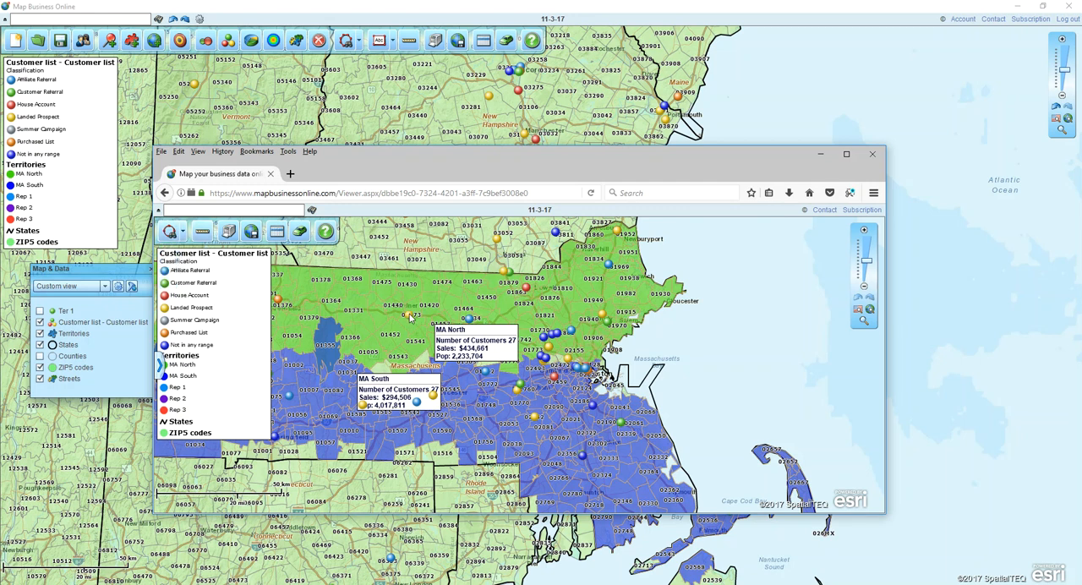
pyautogui.click(424, 301)
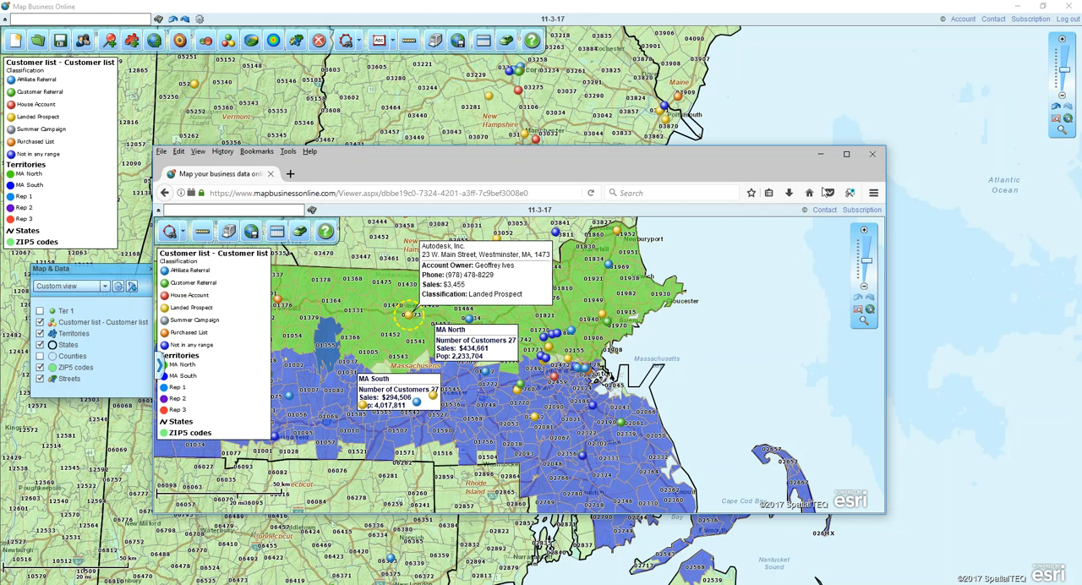
pyautogui.click(873, 155)
pyautogui.click(666, 159)
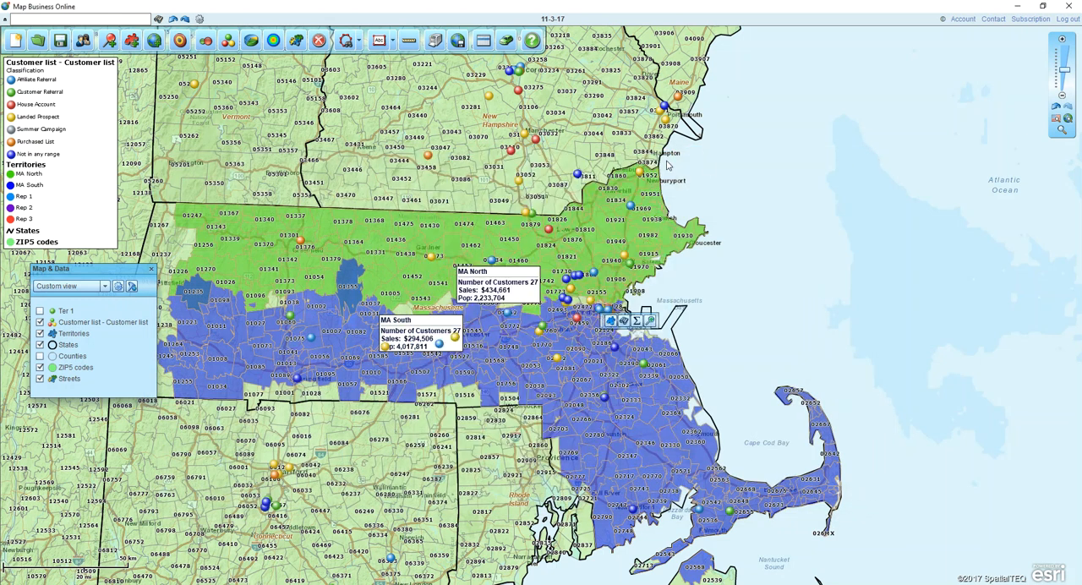
# - Find ZIP code 04101 on the map and add a 15-minute drive time polygon around it
pyautogui.click(76, 18)
pyautogui.click(157, 21)
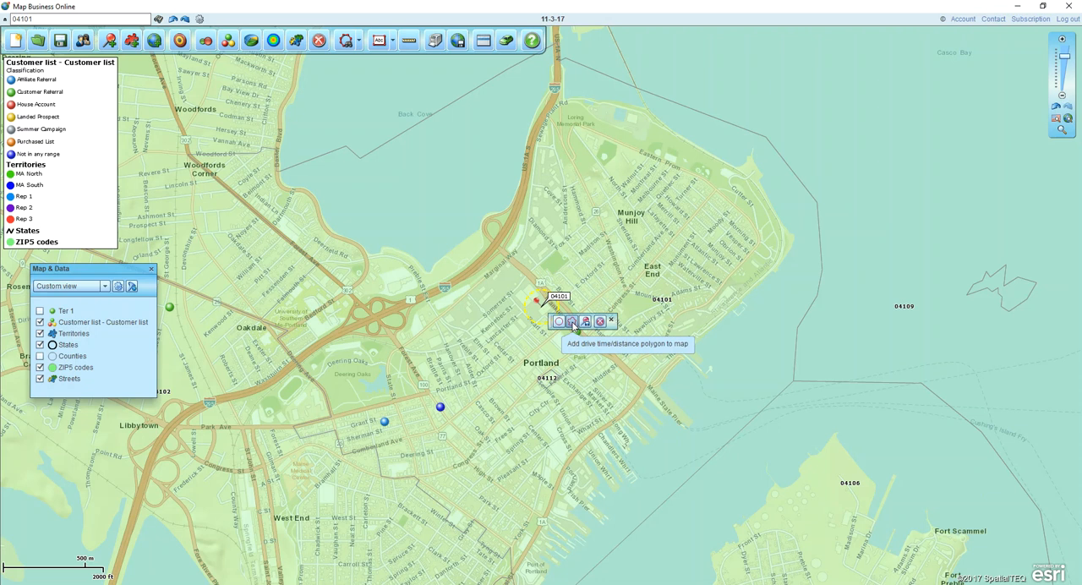
pyautogui.click(572, 324)
pyautogui.click(556, 290)
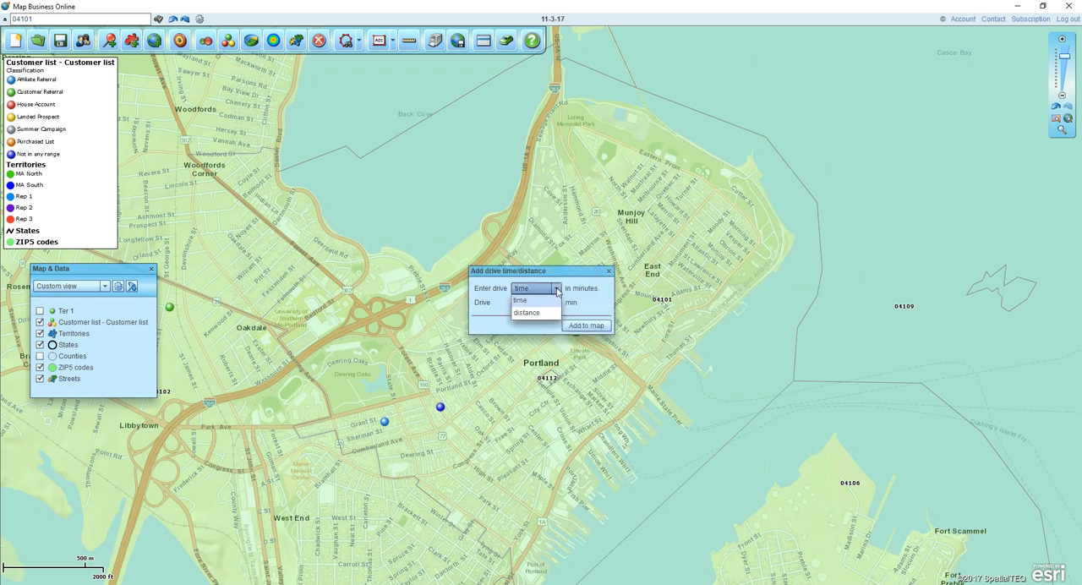
pyautogui.click(537, 301)
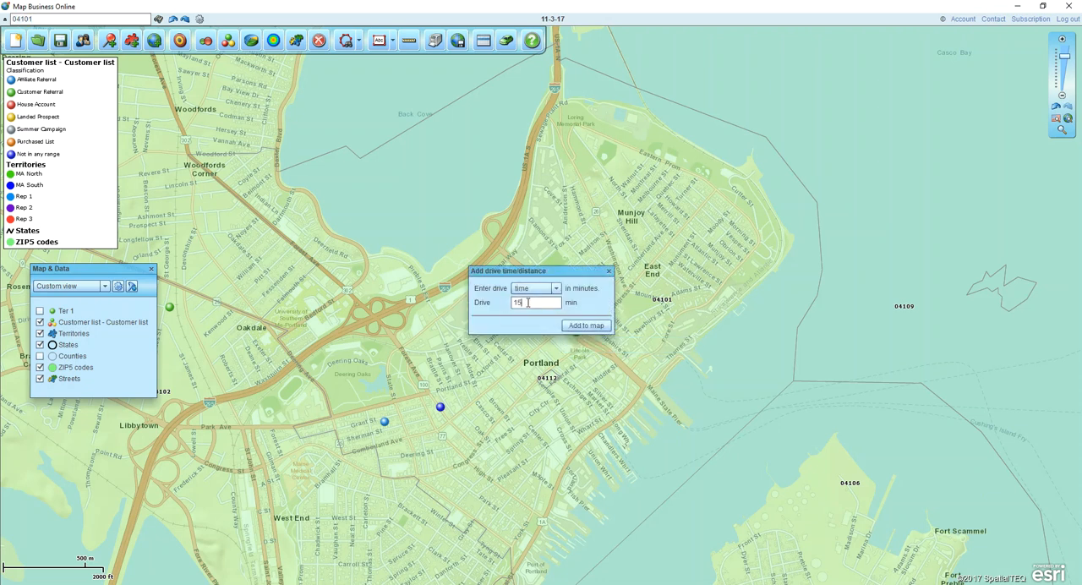
pyautogui.click(578, 326)
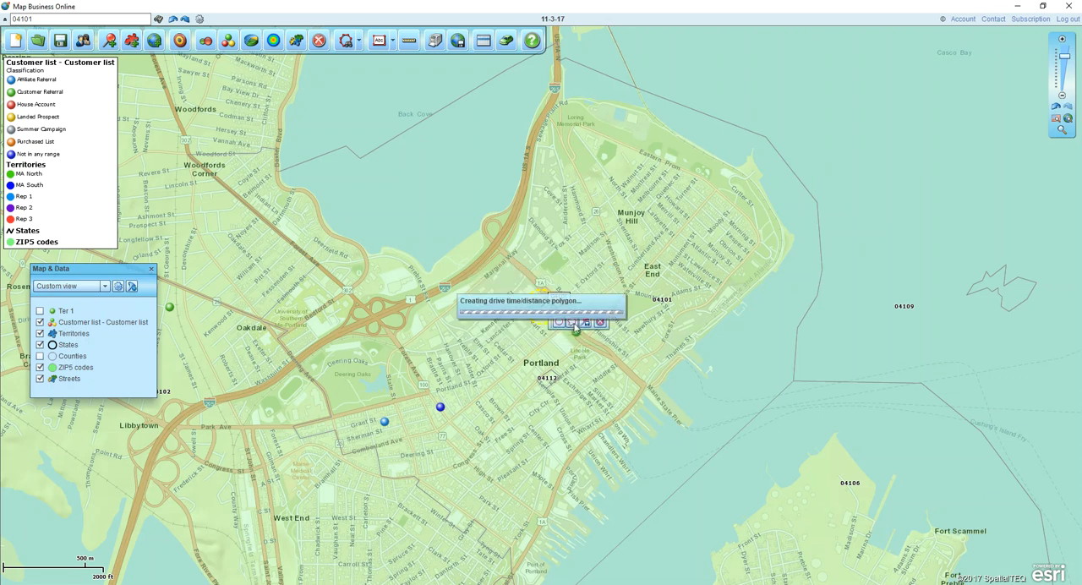
pyautogui.click(1065, 66)
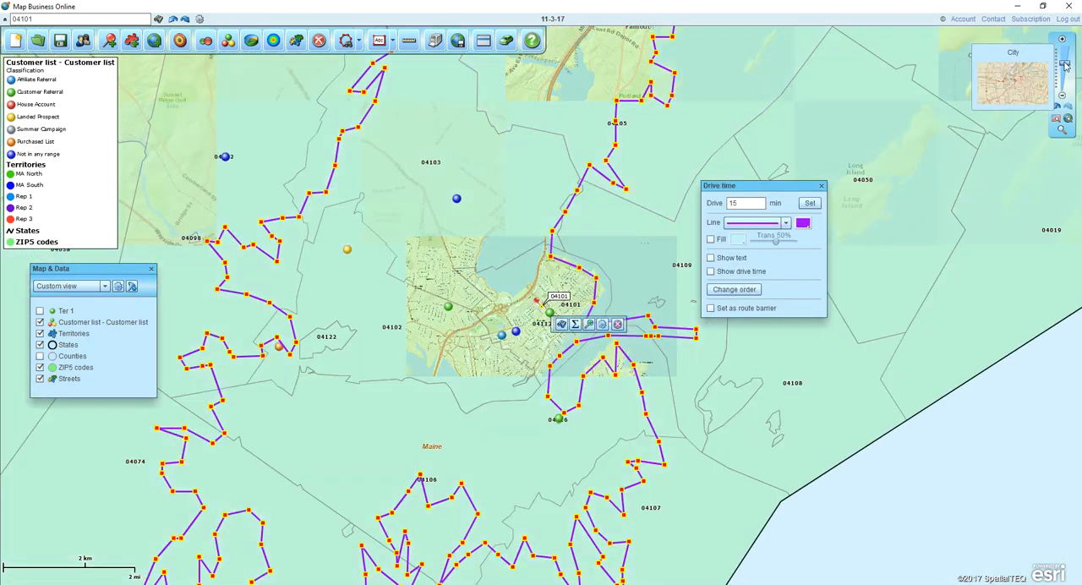
pyautogui.click(1064, 70)
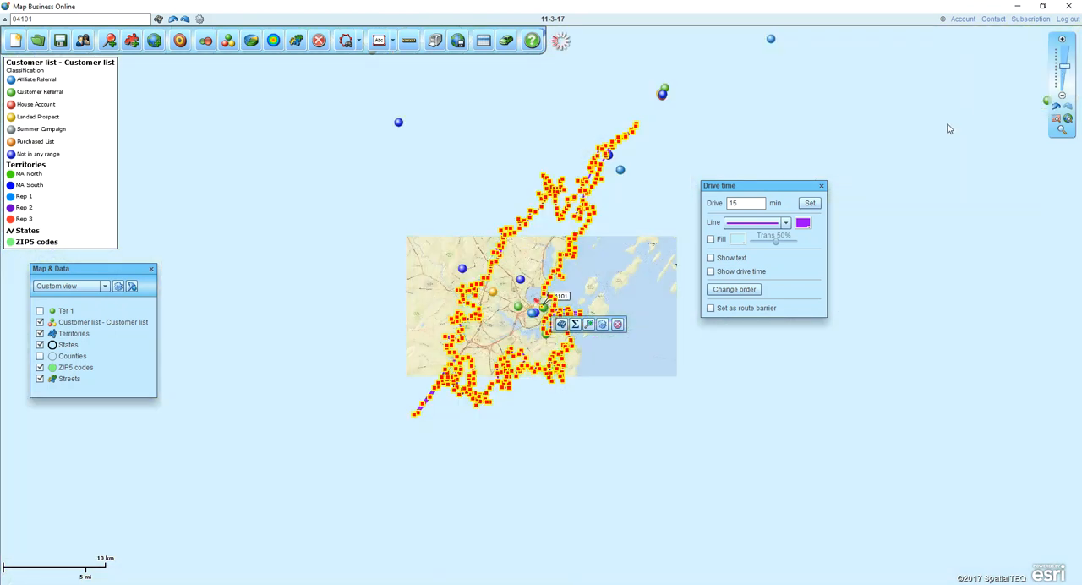
pyautogui.click(820, 185)
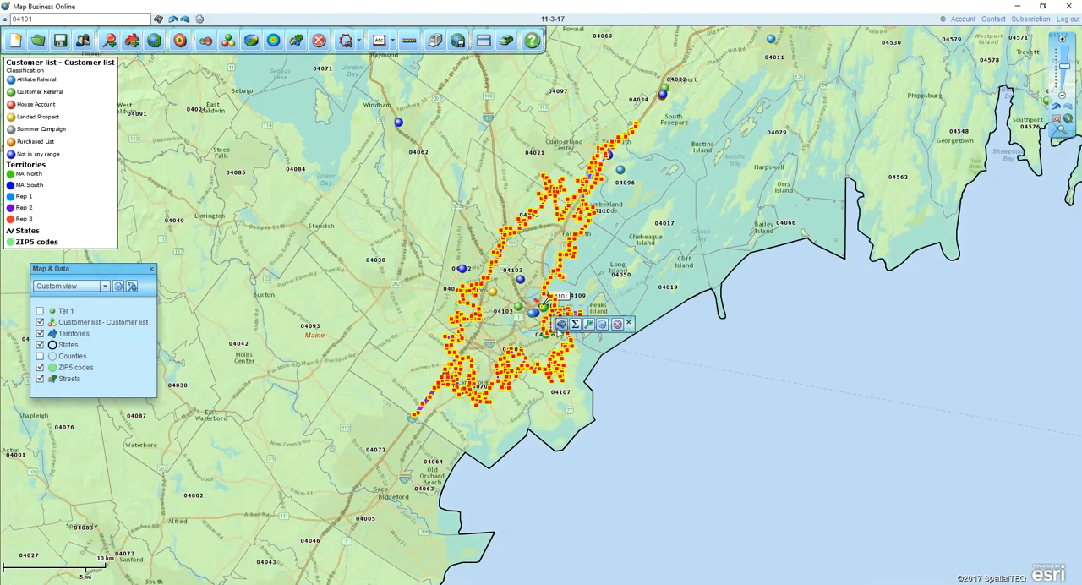
# - Create a new marketing list named "Drivetime Customers" from the customer list records inside the drive time polygon, and close its data table
pyautogui.press('ctrl')
pyautogui.press('ctrl')
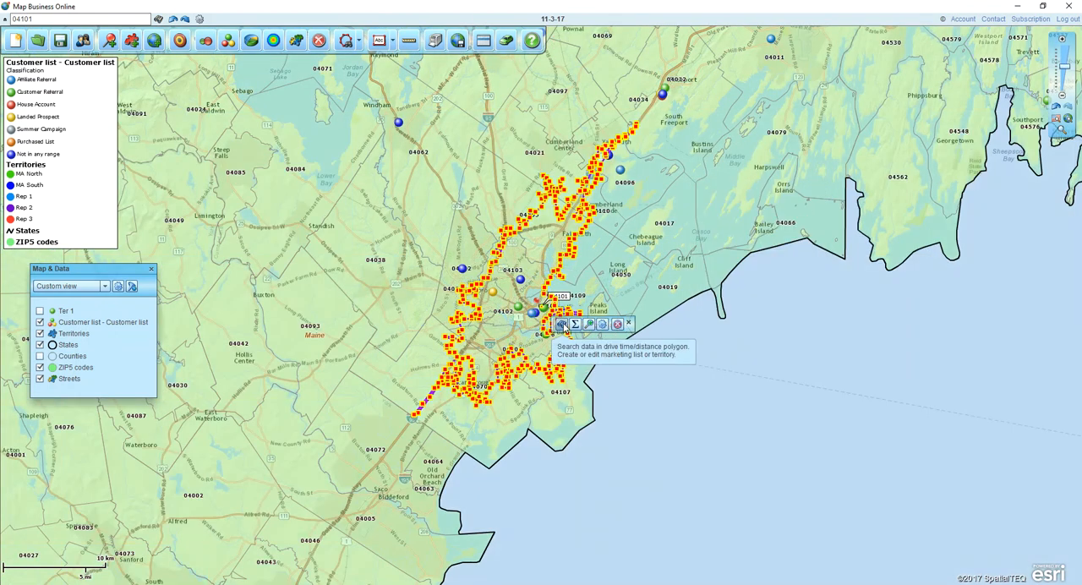
pyautogui.click(561, 324)
pyautogui.click(455, 256)
pyautogui.click(652, 399)
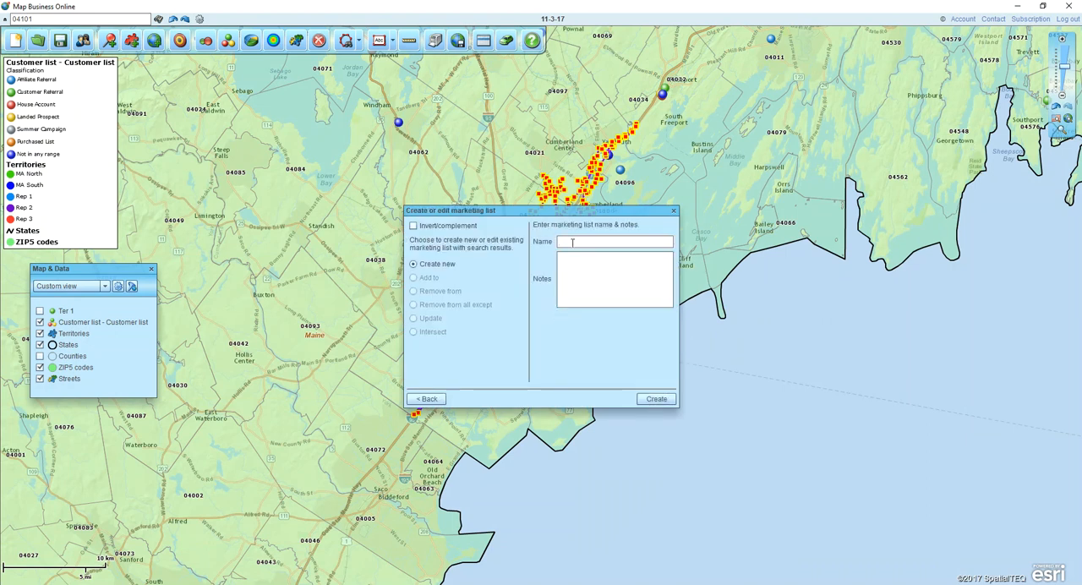
pyautogui.write('within')
pyautogui.press('BackSpace')
pyautogui.press('BackSpace')
pyautogui.press('BackSpace')
pyautogui.press('BackSpace')
pyautogui.write('Drivetime Custome')
pyautogui.click(656, 399)
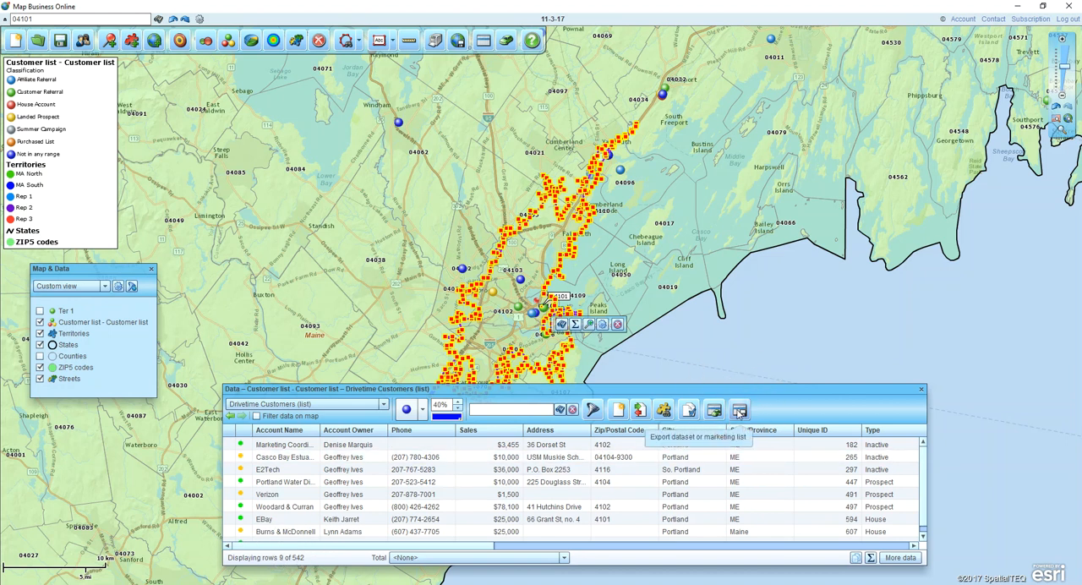
pyautogui.click(921, 389)
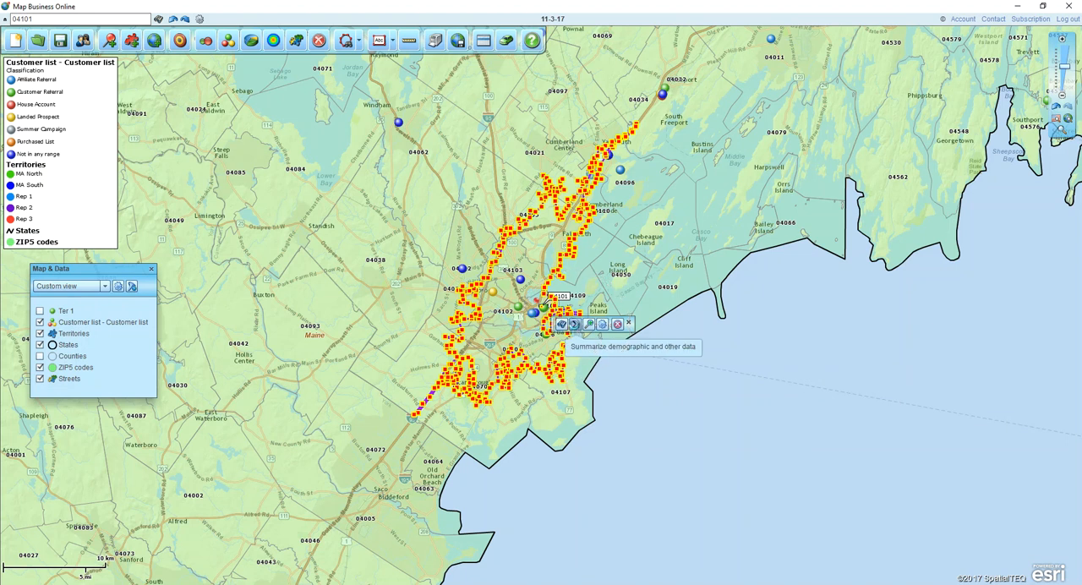
# - Start a demographic data summary for the drive time polygon and include the Population (2017) column
pyautogui.click(575, 327)
pyautogui.click(367, 247)
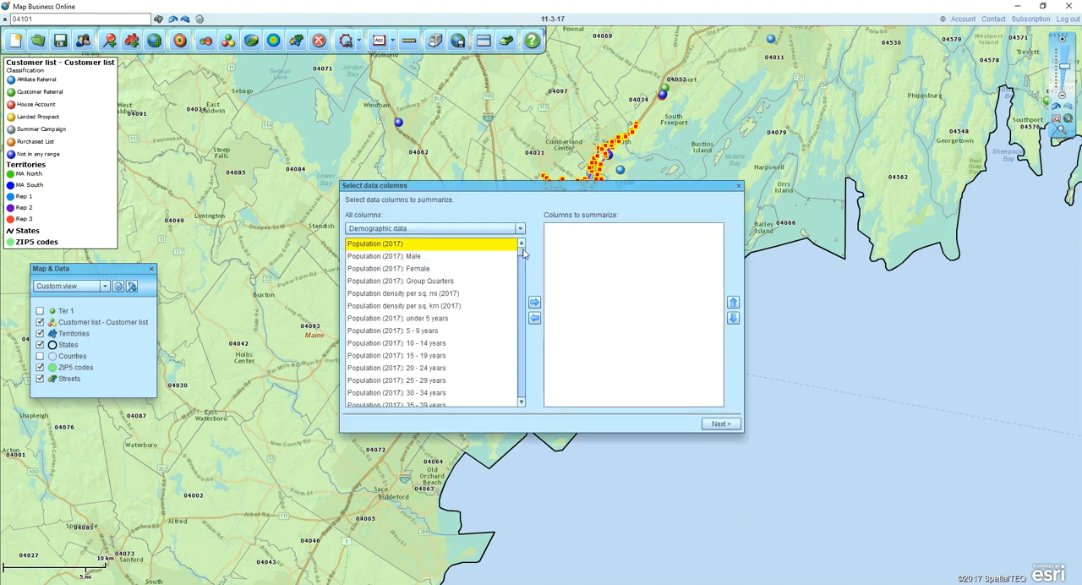
pyautogui.scroll(-2, 523, 254)
pyautogui.click(534, 302)
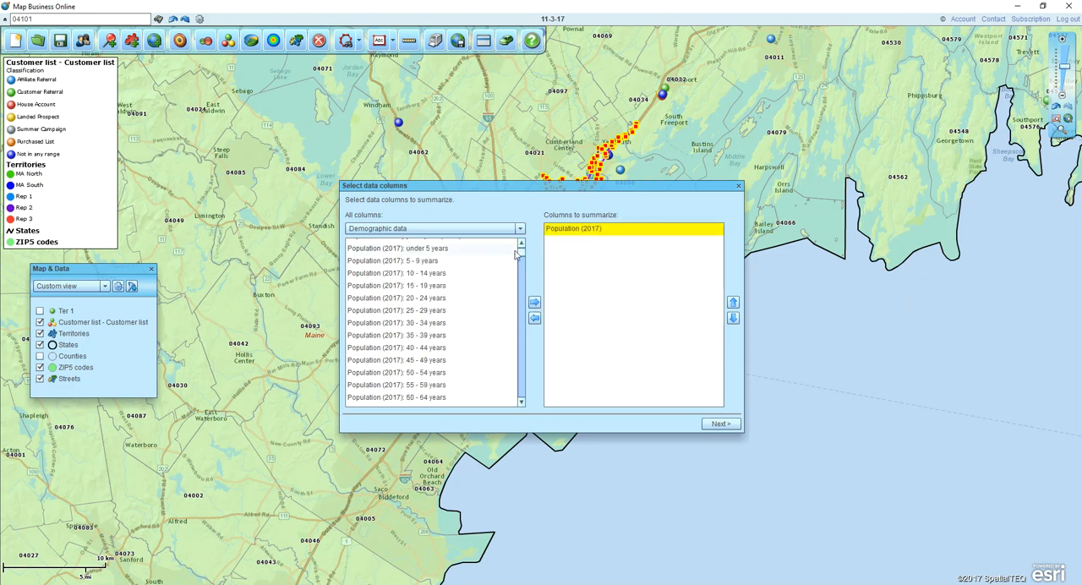
# - Add the 2017 household income columns $125,000 - $149,999, $150,000 - $199,999 and $200,000 or more, and generate the summary report
pyautogui.moveTo(520, 251); pyautogui.dragTo(521, 255)
pyautogui.click(436, 326)
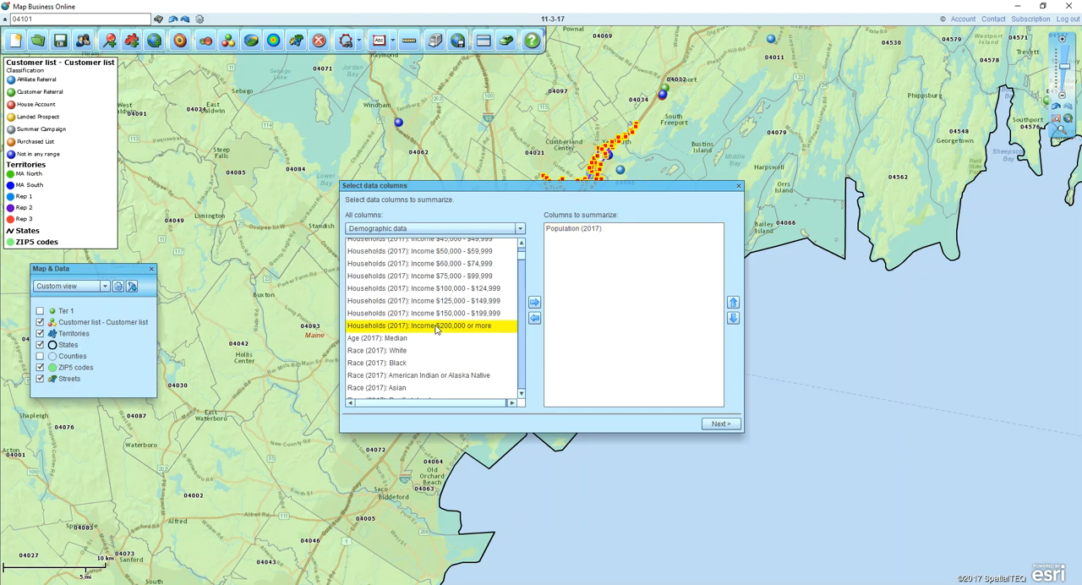
pyautogui.keyDown('ctrl'); pyautogui.click(470, 313); pyautogui.keyUp('ctrl')
pyautogui.keyDown('ctrl'); pyautogui.click(470, 301); pyautogui.keyUp('ctrl')
pyautogui.click(534, 302)
pyautogui.click(717, 423)
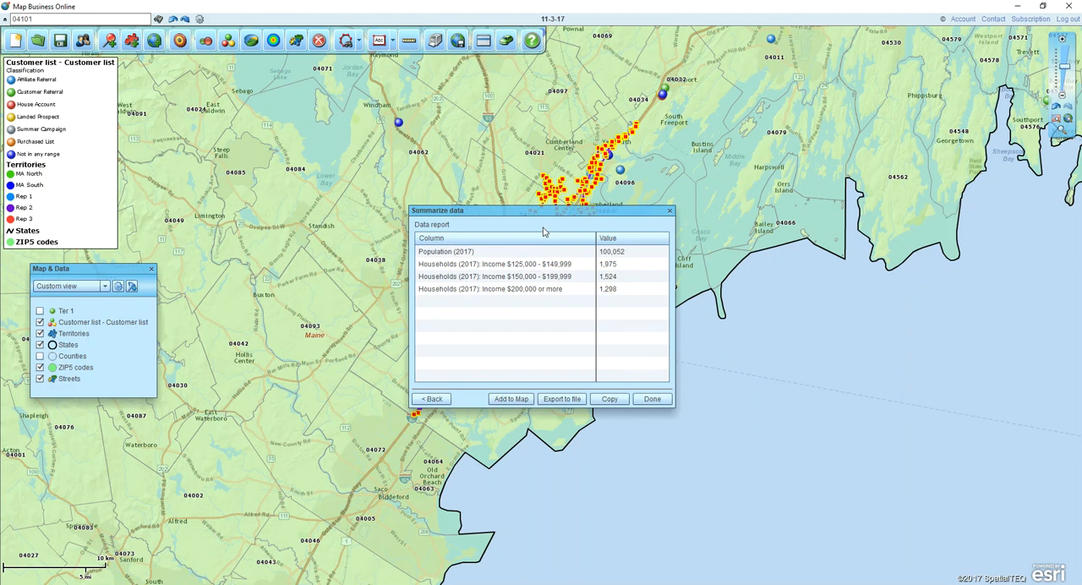
# - Move the demographic summary report aside to review it next to the drive time area, and close it
pyautogui.moveTo(540, 214); pyautogui.dragTo(450, 244)
pyautogui.click(471, 430)
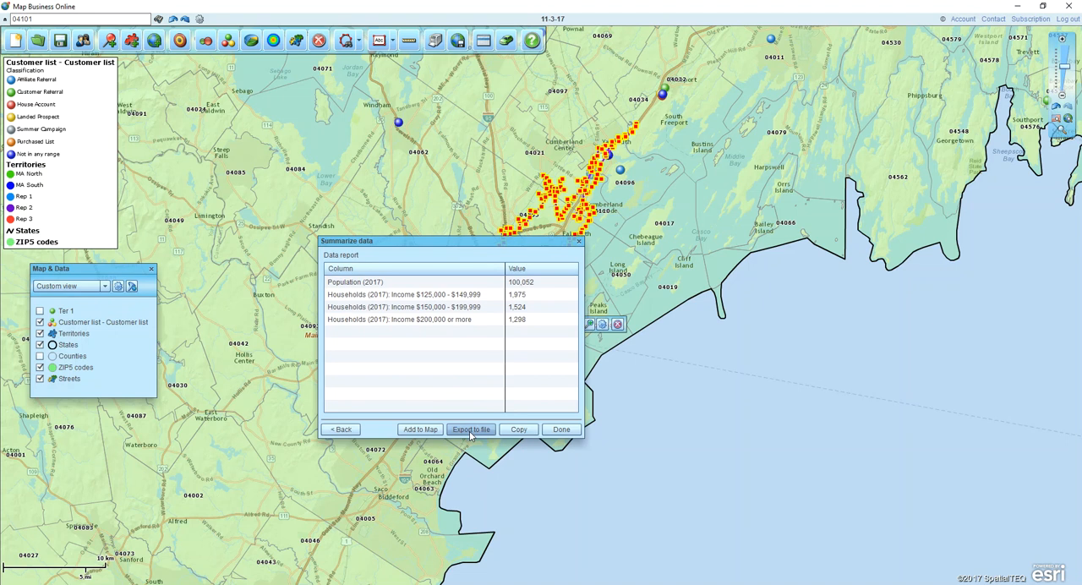
pyautogui.click(559, 429)
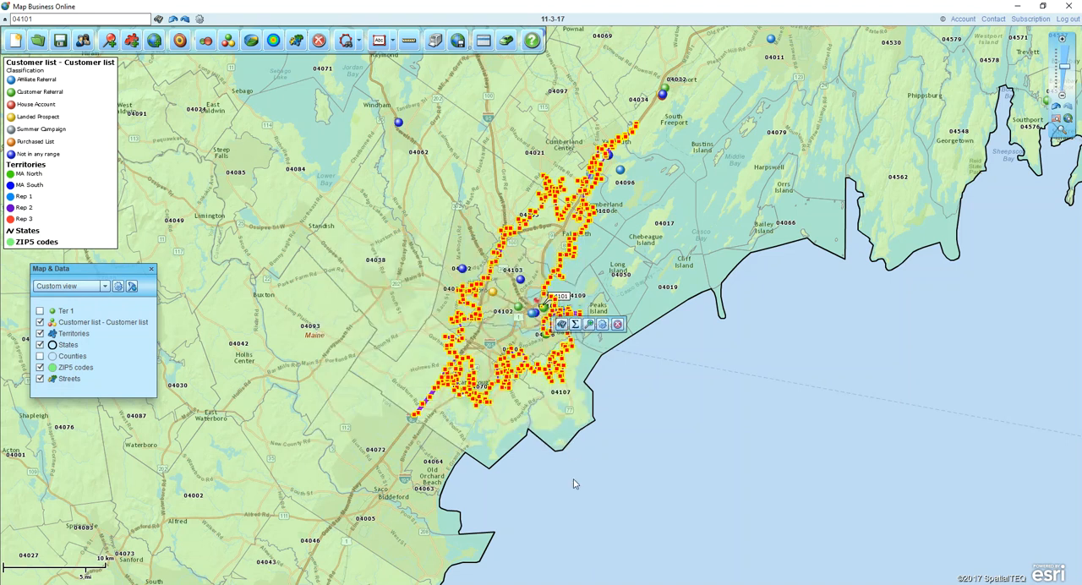